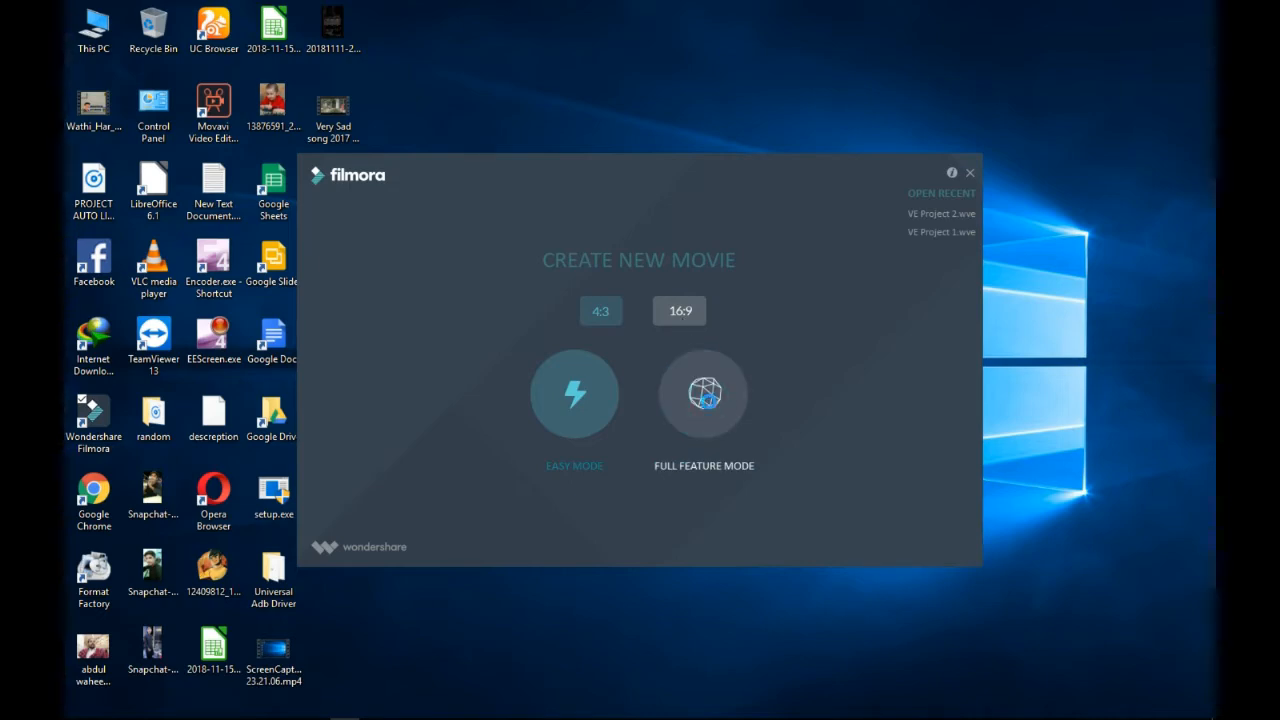
- Start a 16:9 movie in full feature mode, import the three videos from the Documents songs folder and place them on the video track
{"action": "left_click", "coordinate": [708, 400]}
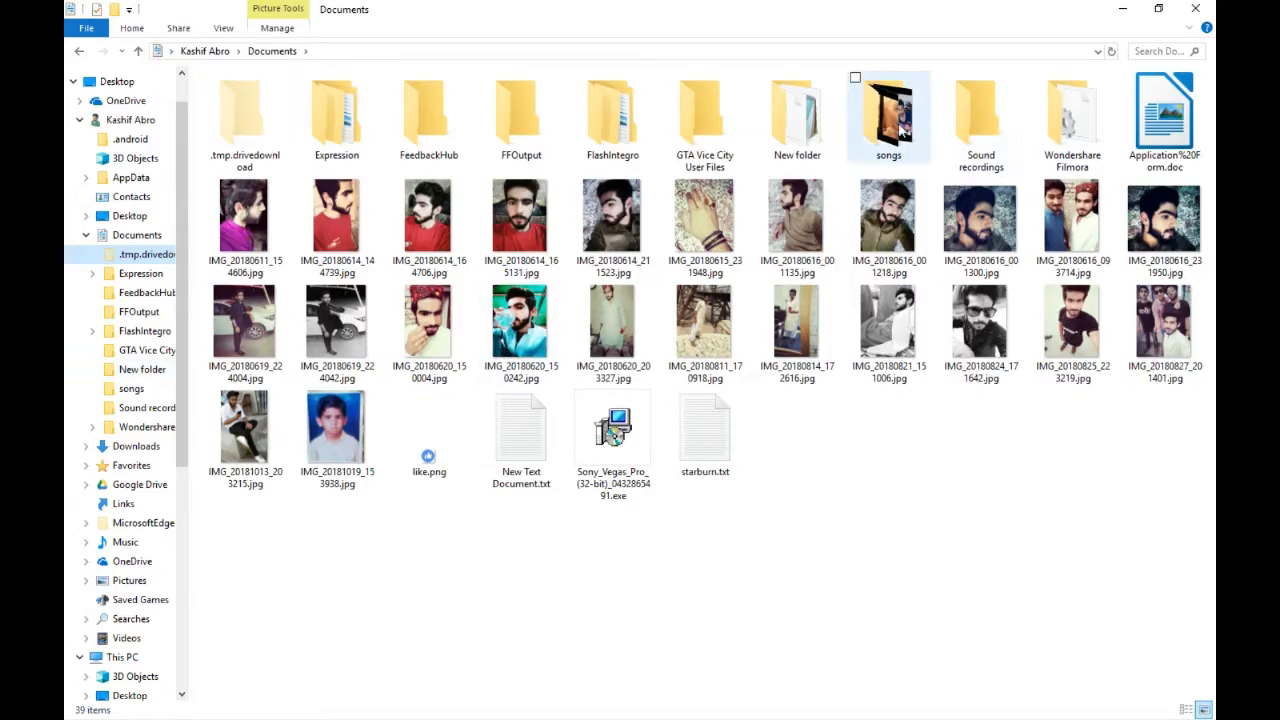
{"action": "double_click", "coordinate": [903, 128]}
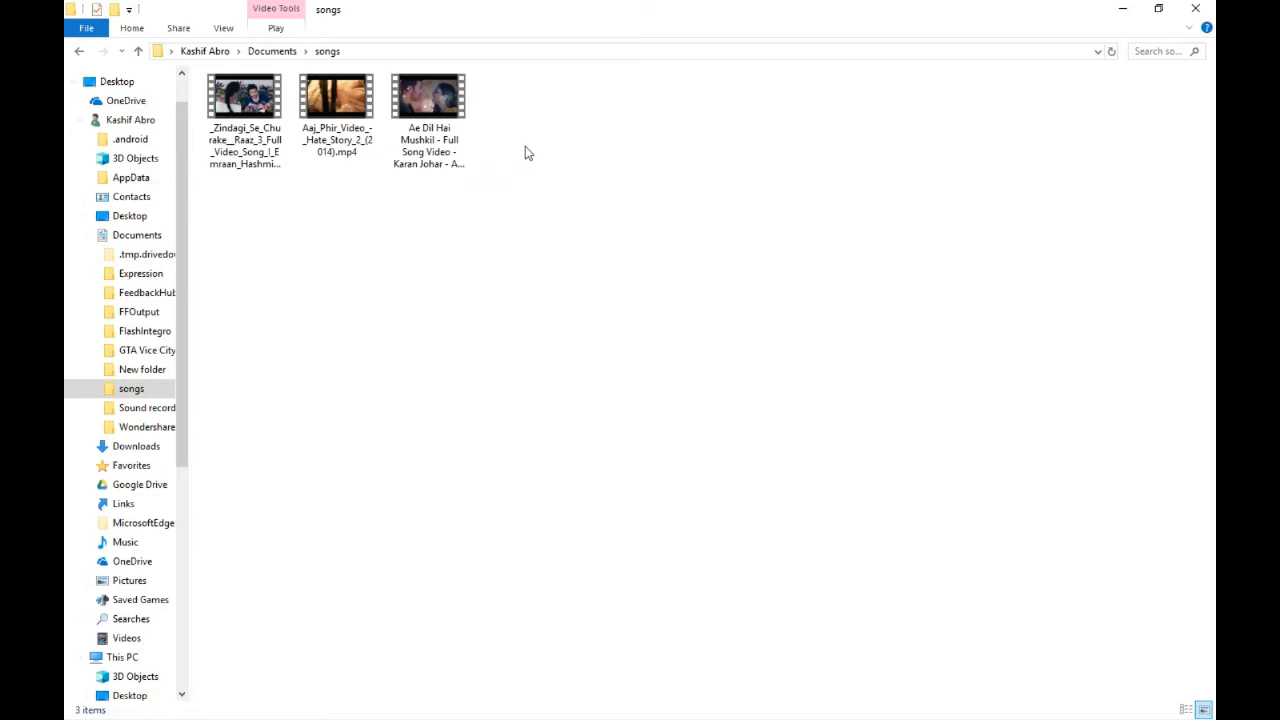
{"action": "left_click_drag", "start_coordinate": [528, 153], "coordinate": [198, 74]}
{"action": "left_click_drag", "start_coordinate": [325, 115], "coordinate": [460, 130]}
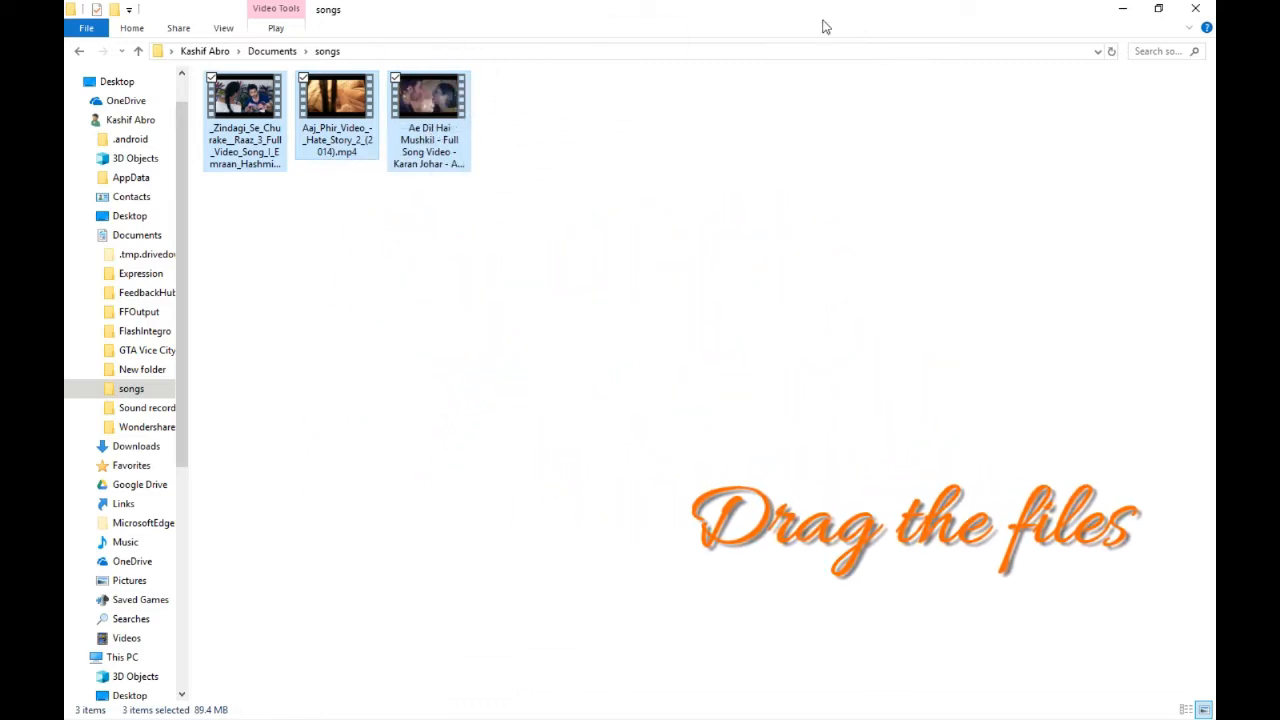
{"action": "key", "text": "super+Right"}
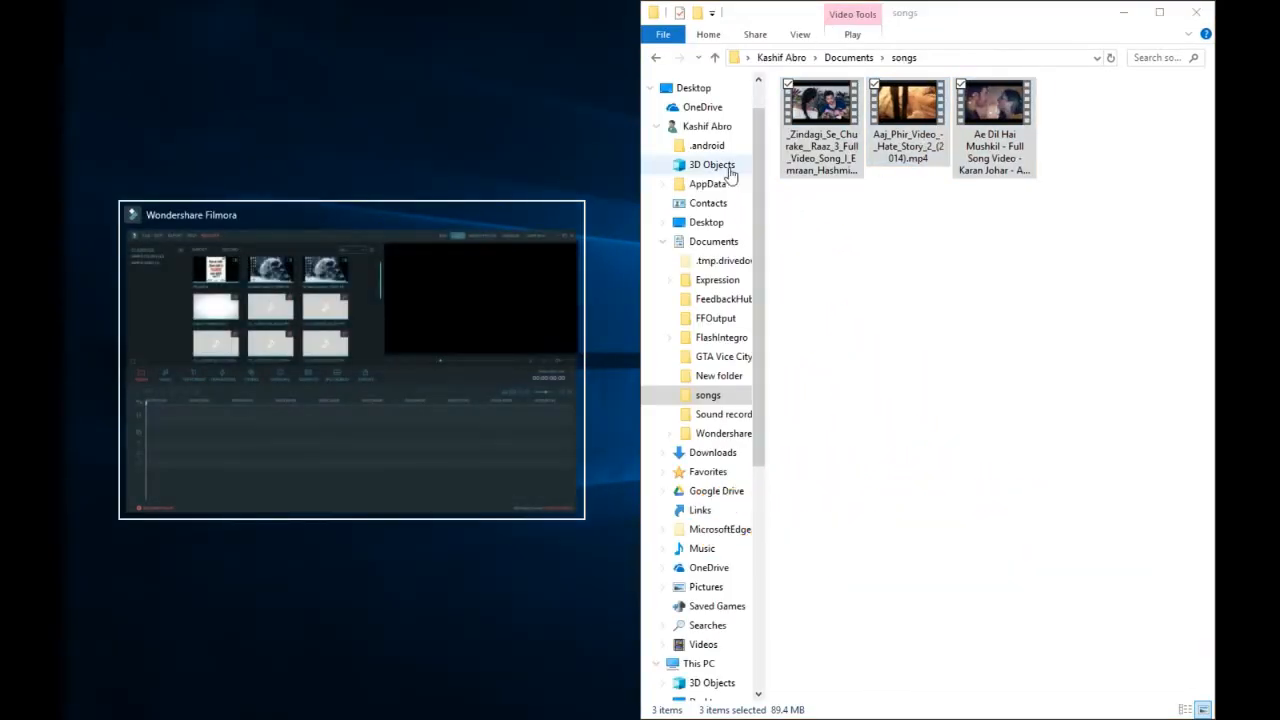
{"action": "left_click", "coordinate": [553, 325]}
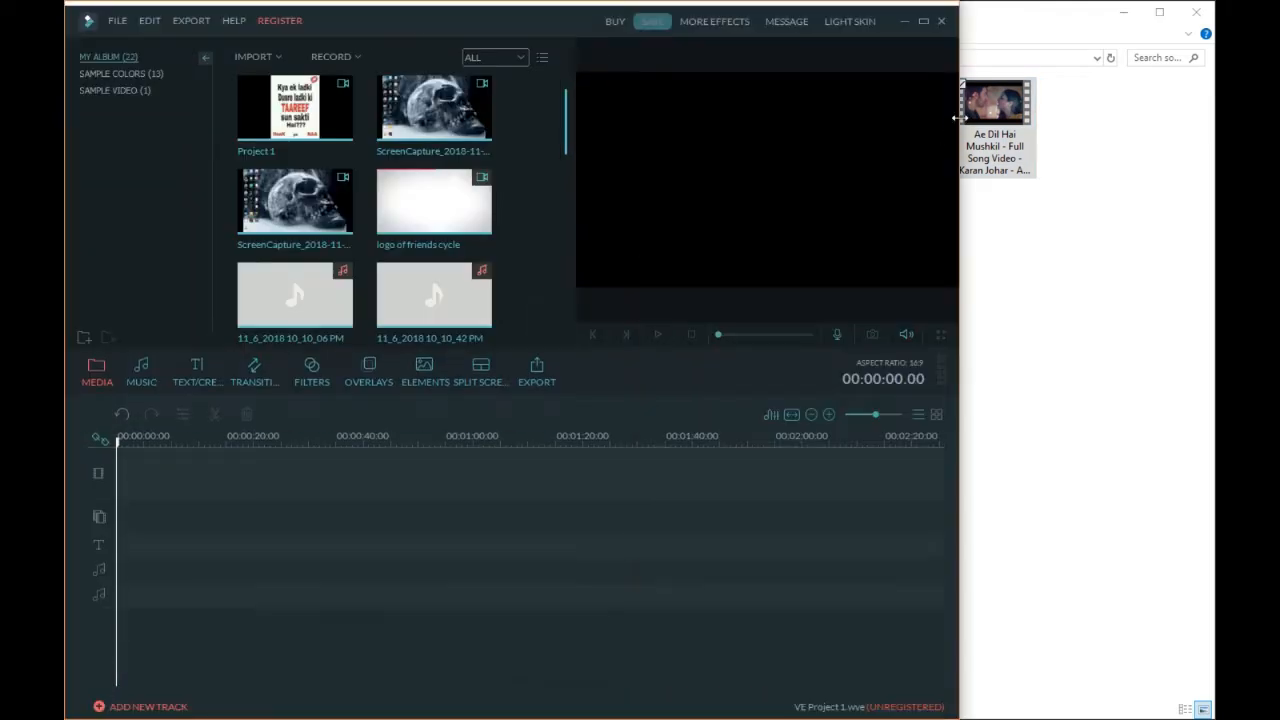
{"action": "left_click_drag", "start_coordinate": [990, 135], "coordinate": [519, 487]}
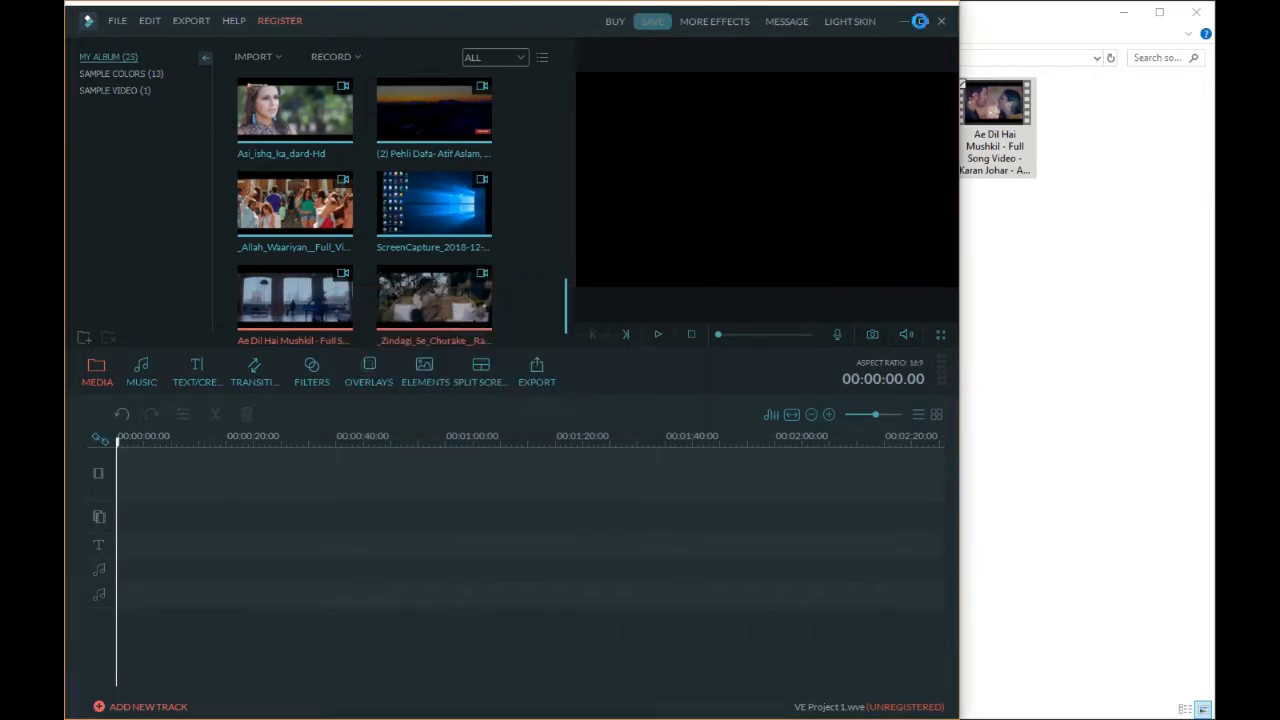
{"action": "left_click", "coordinate": [922, 23]}
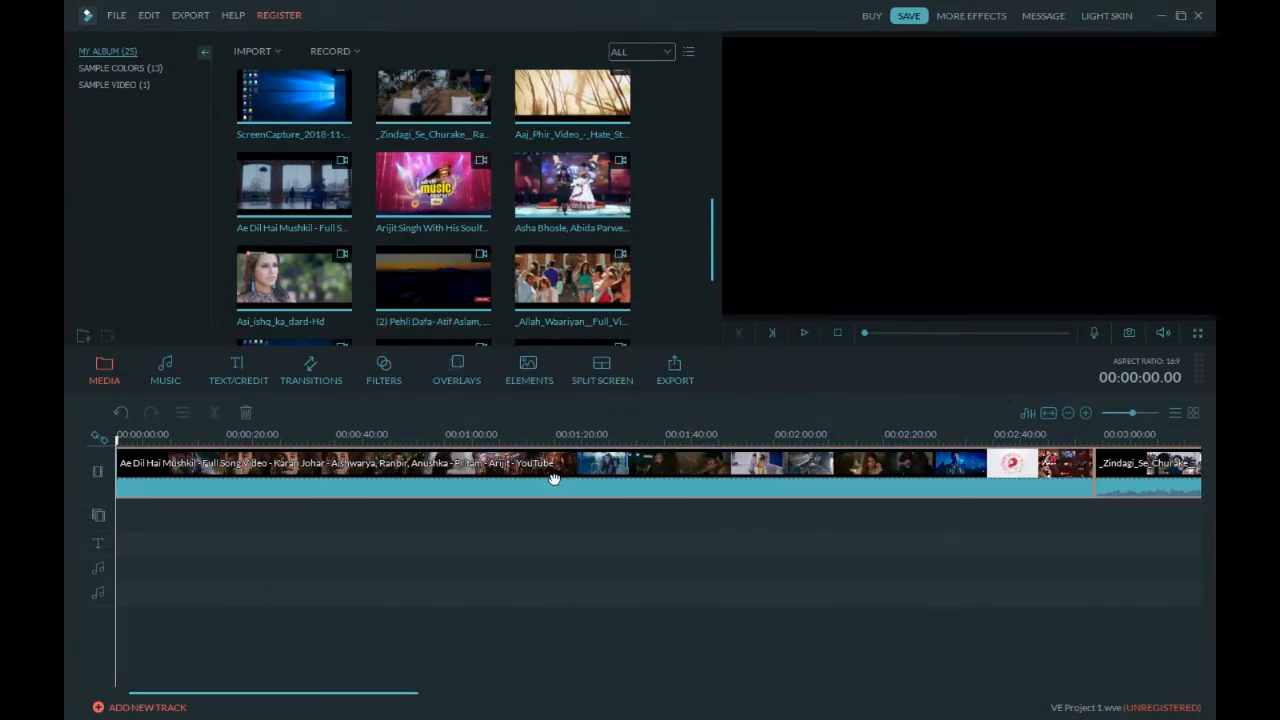
- Trim the end of the Ae Dil Hai Mushkil clip to 00:00:43.01 and cut 00:00:10:12 off its start
{"action": "left_click", "coordinate": [610, 491]}
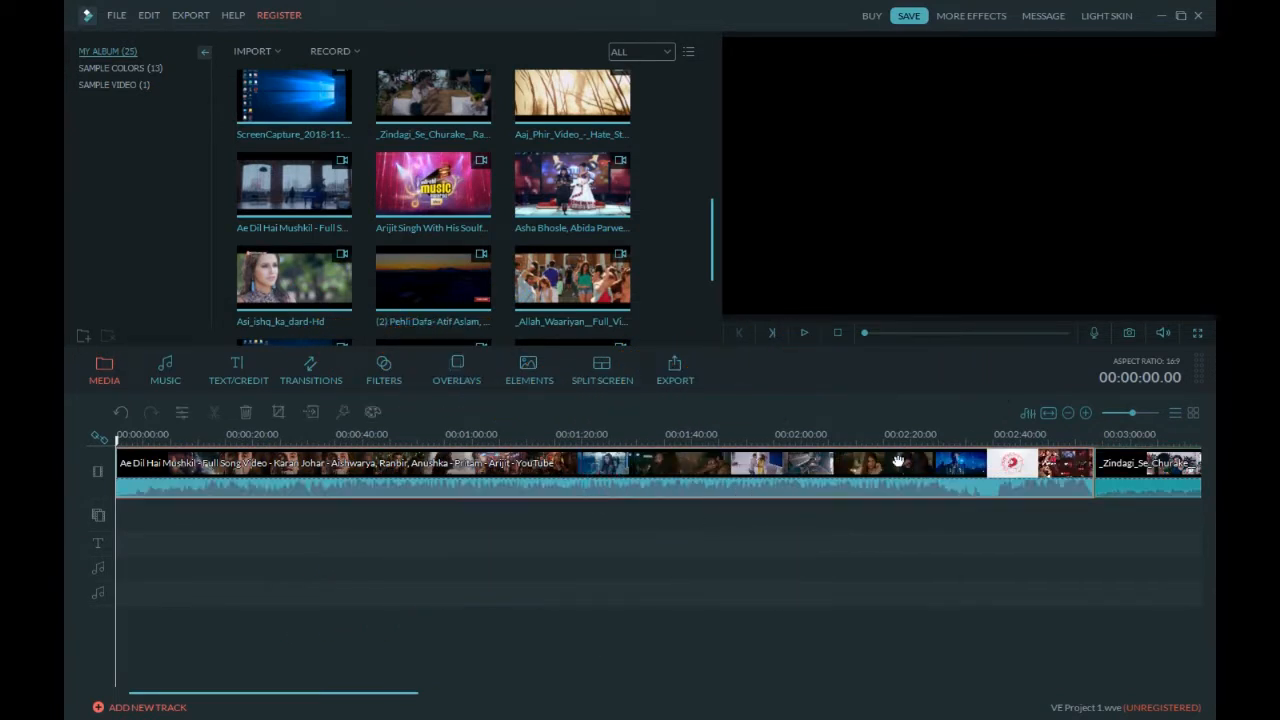
{"action": "left_click_drag", "start_coordinate": [1066, 487], "coordinate": [300, 510]}
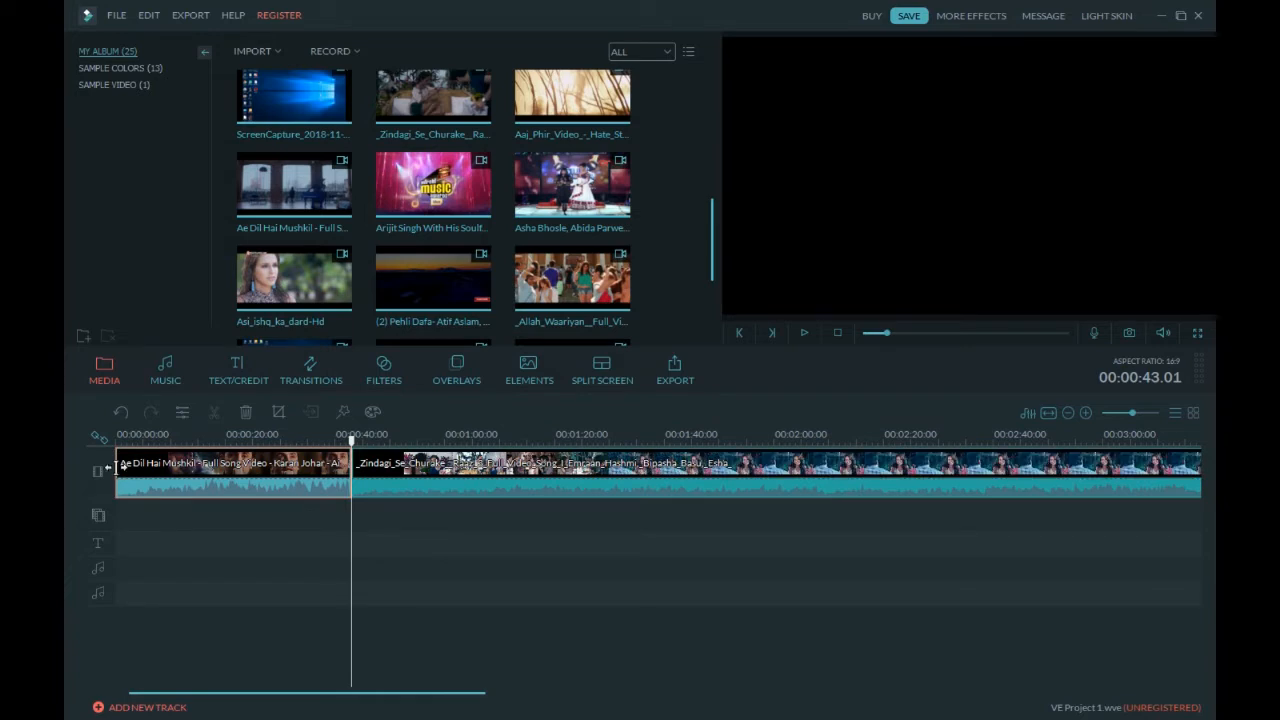
{"action": "left_click_drag", "start_coordinate": [120, 468], "coordinate": [174, 470]}
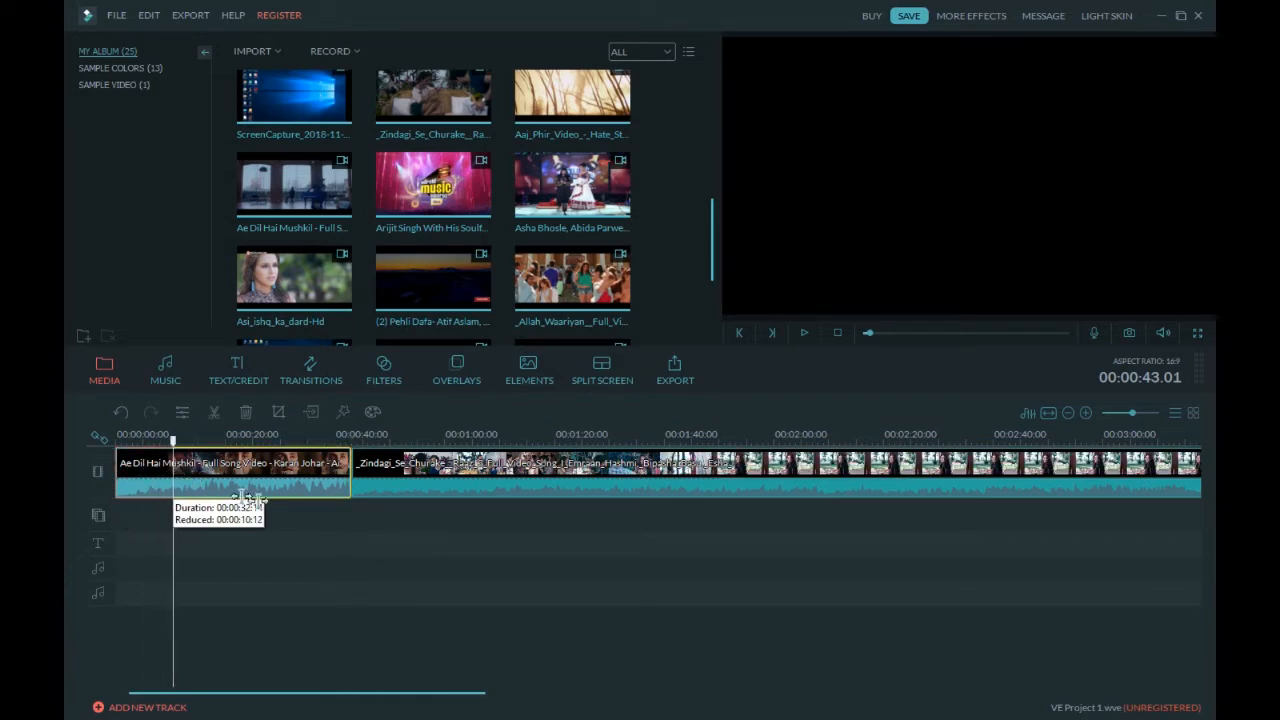
{"action": "left_click_drag", "start_coordinate": [248, 497], "coordinate": [248, 497]}
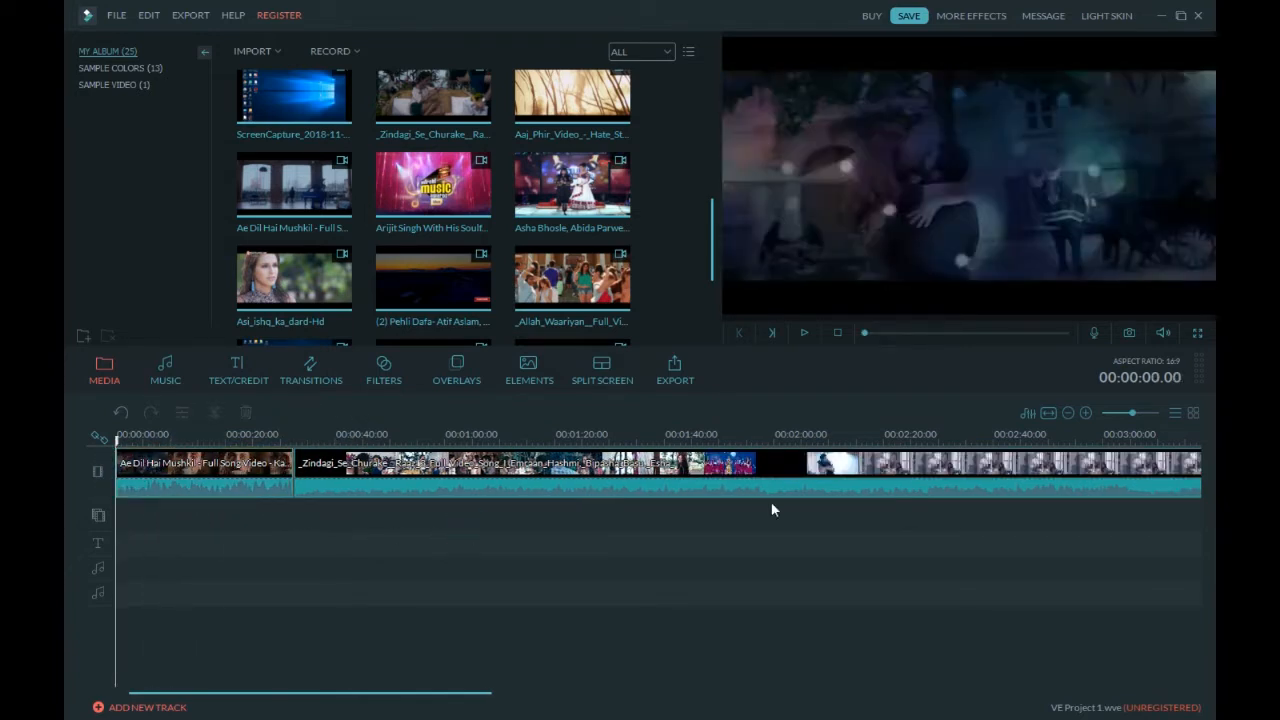
- Trim the beginning of the Zindagi_Se_Churake clip so that it ends at about 1:44 on the timeline
{"action": "left_click", "coordinate": [1111, 492]}
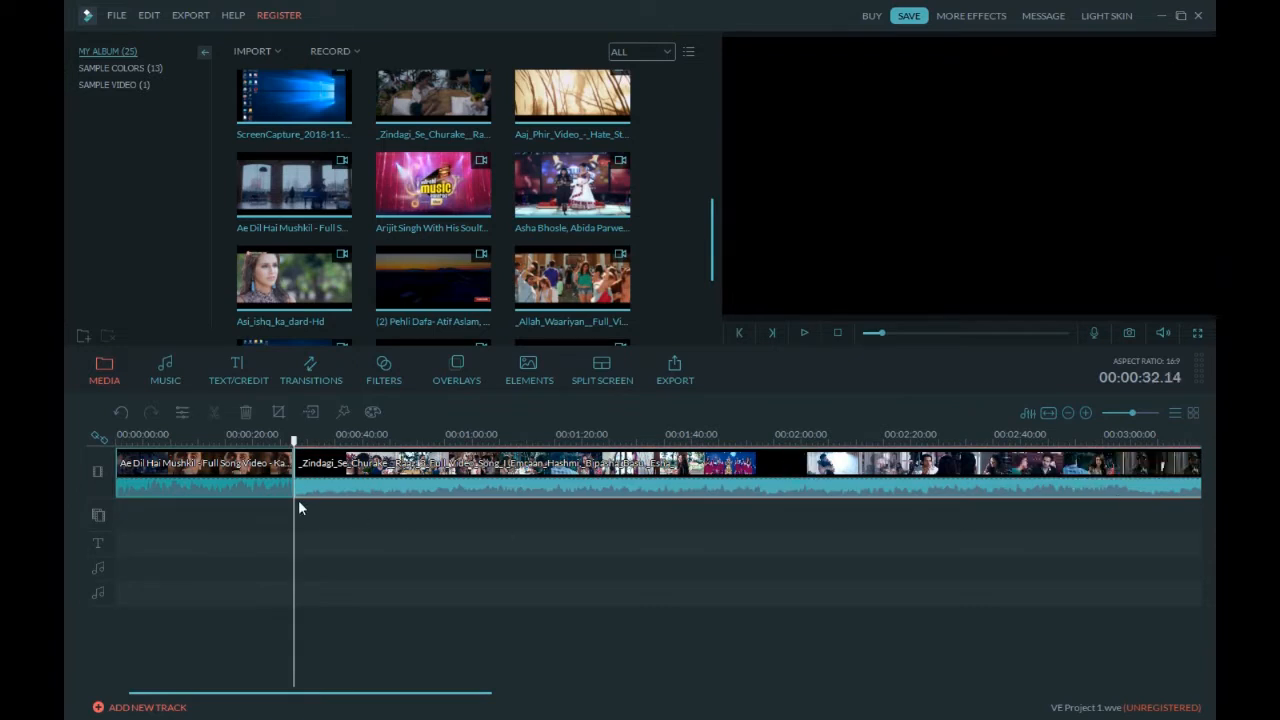
{"action": "left_click_drag", "start_coordinate": [294, 470], "coordinate": [826, 484]}
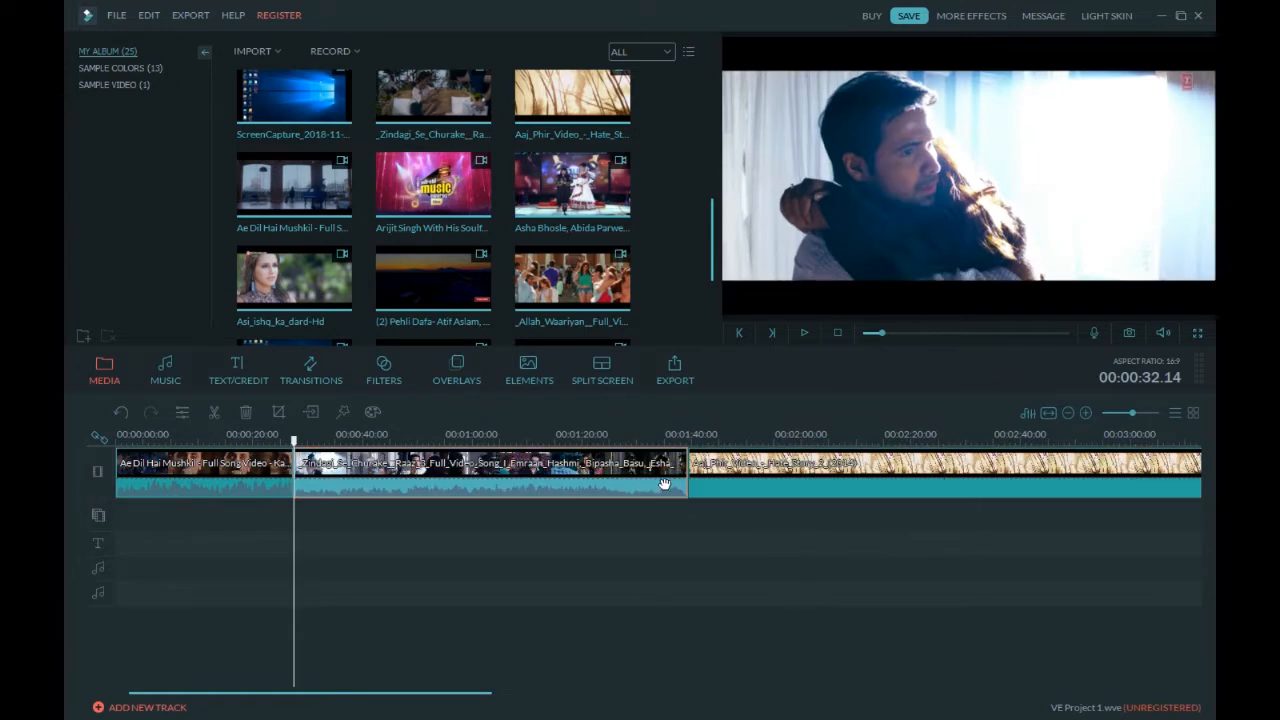
{"action": "left_click_drag", "start_coordinate": [686, 478], "coordinate": [467, 478]}
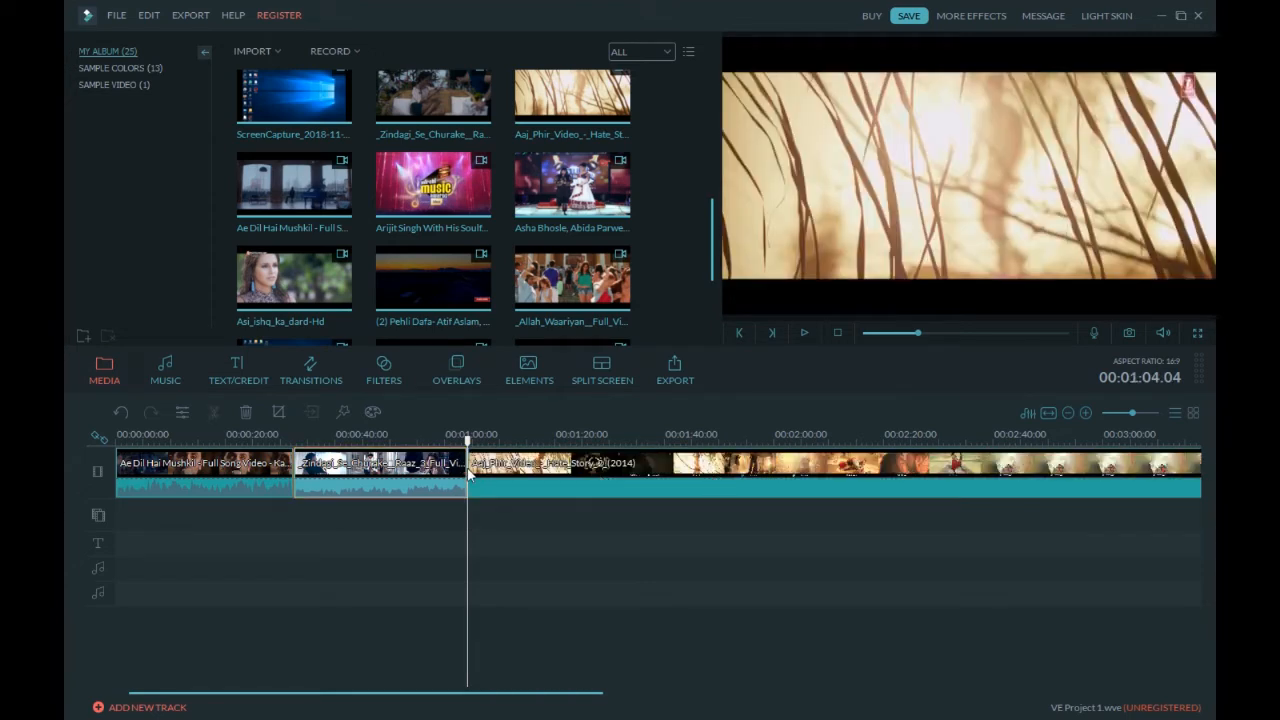
{"action": "left_click_drag", "start_coordinate": [462, 468], "coordinate": [688, 470]}
{"action": "left_click_drag", "start_coordinate": [1108, 472], "coordinate": [925, 483]}
{"action": "left_click_drag", "start_coordinate": [925, 578], "coordinate": [907, 536]}
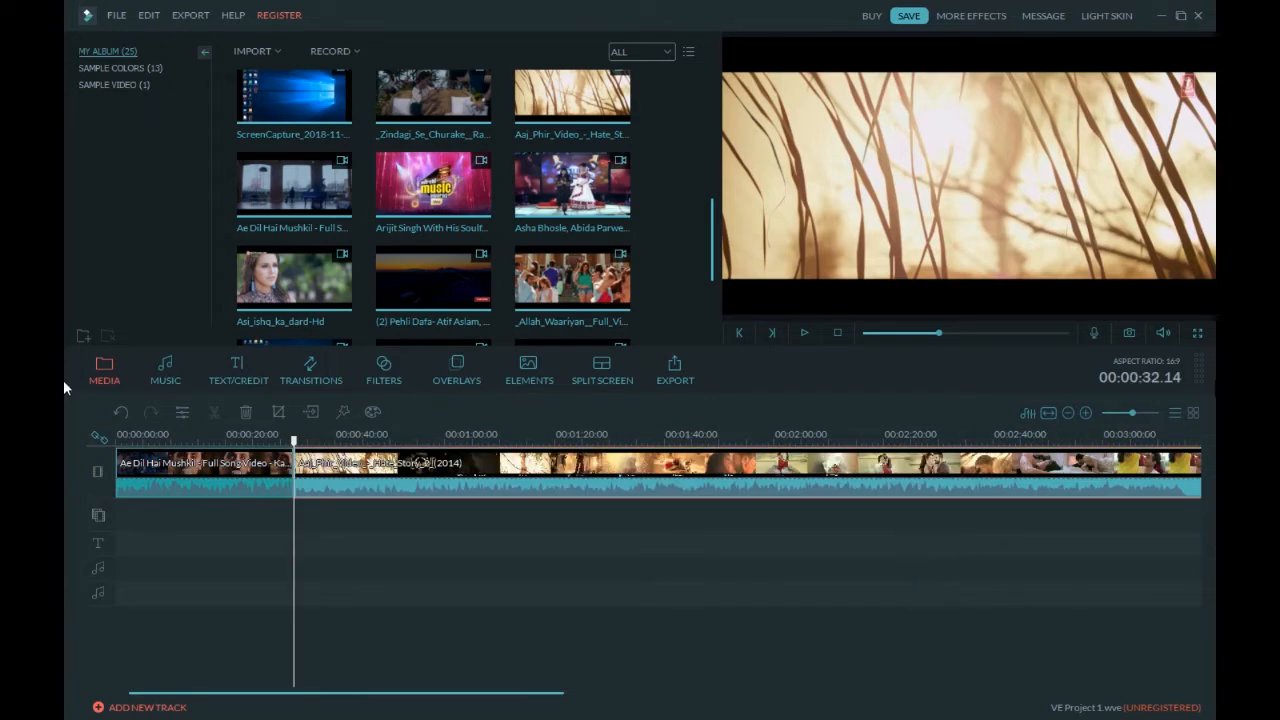
{"action": "mouse_move", "coordinate": [1205, 474]}
{"action": "left_mouse_down"}
{"action": "mouse_move", "coordinate": [1123, 503]}
{"action": "mouse_move", "coordinate": [982, 518]}
{"action": "mouse_move", "coordinate": [1209, 470]}
{"action": "left_mouse_up"}
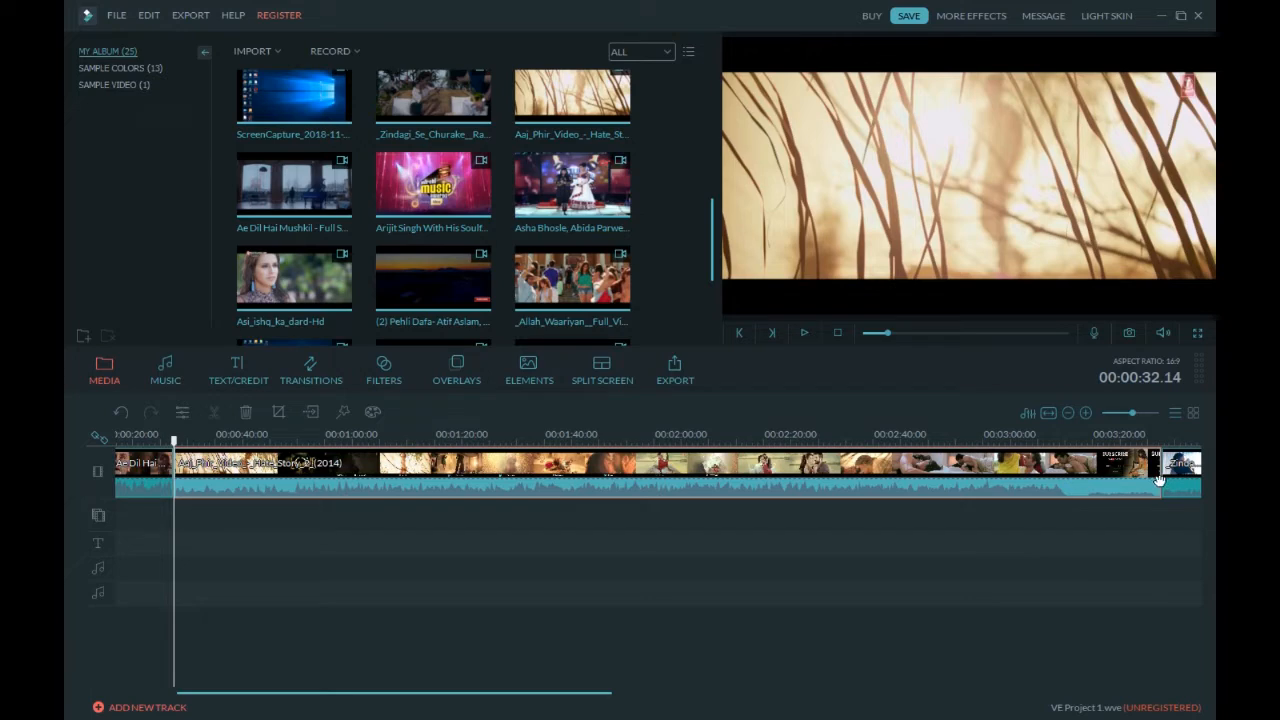
- Trim the end of the Aaj_Phir_Video Hate_Story_2 clip so that it finishes at 00:02:40.22 on the timeline
{"action": "left_click_drag", "start_coordinate": [1157, 477], "coordinate": [422, 573]}
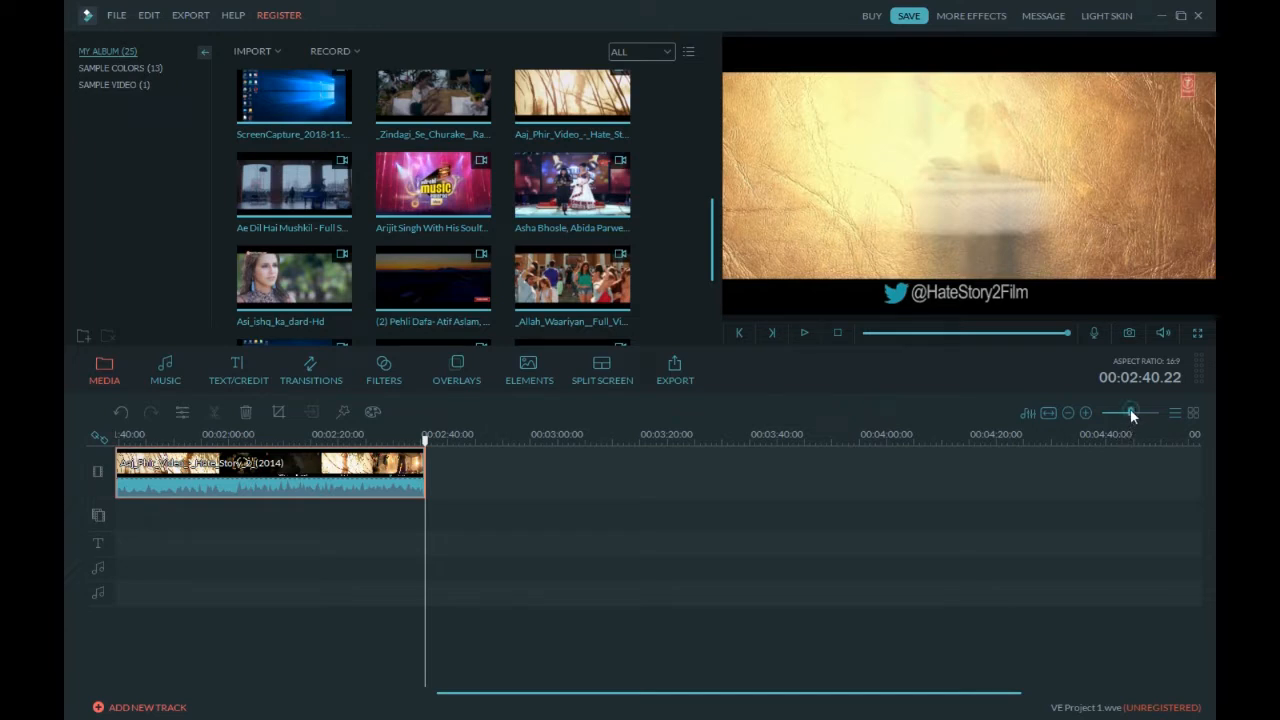
{"action": "left_click_drag", "start_coordinate": [1130, 410], "coordinate": [1129, 408]}
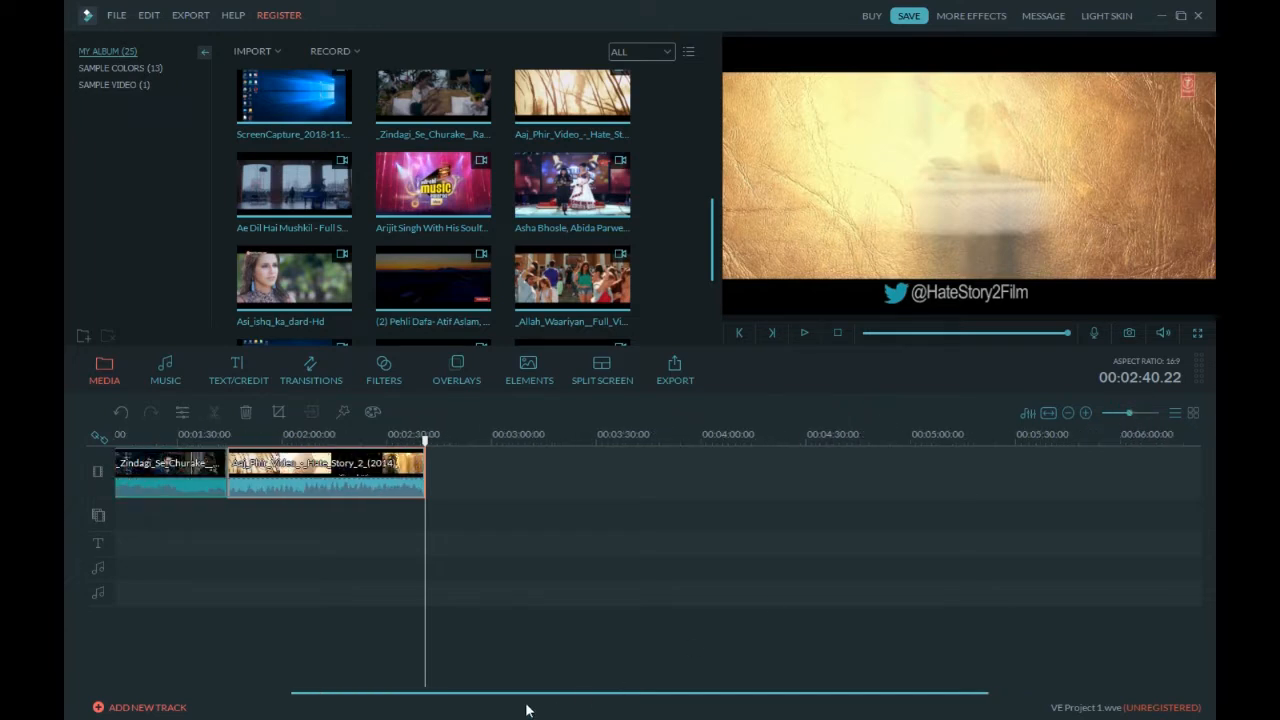
- Play the trimmed sequence briefly from the start of the timeline and pause it
{"action": "left_click_drag", "start_coordinate": [428, 443], "coordinate": [80, 442]}
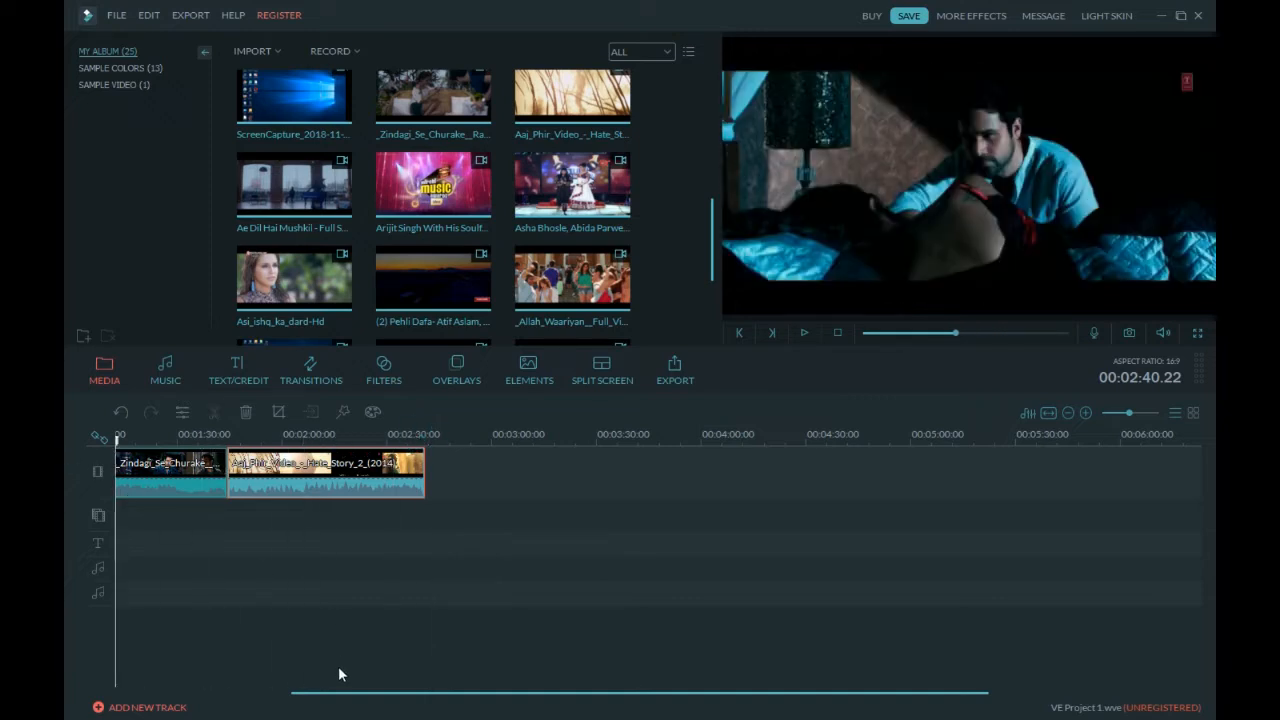
{"action": "left_click_drag", "start_coordinate": [338, 700], "coordinate": [98, 697]}
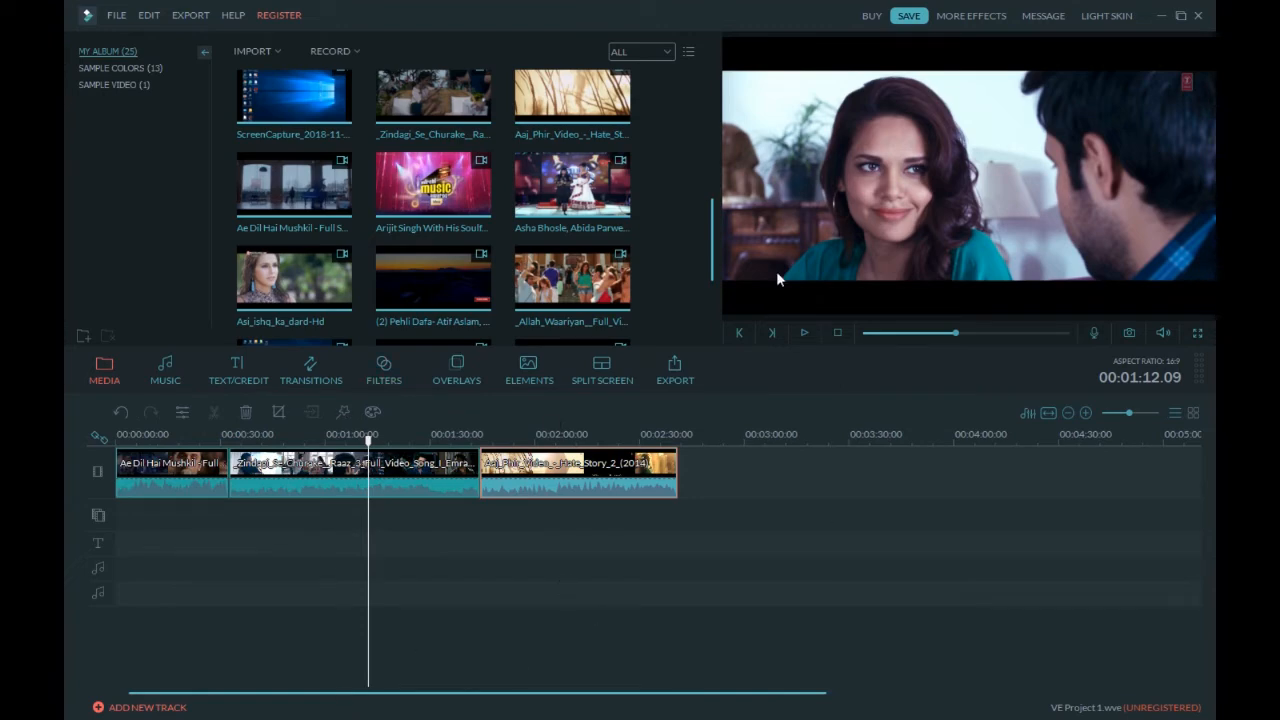
{"action": "left_click", "coordinate": [118, 434]}
{"action": "key", "text": "space"}
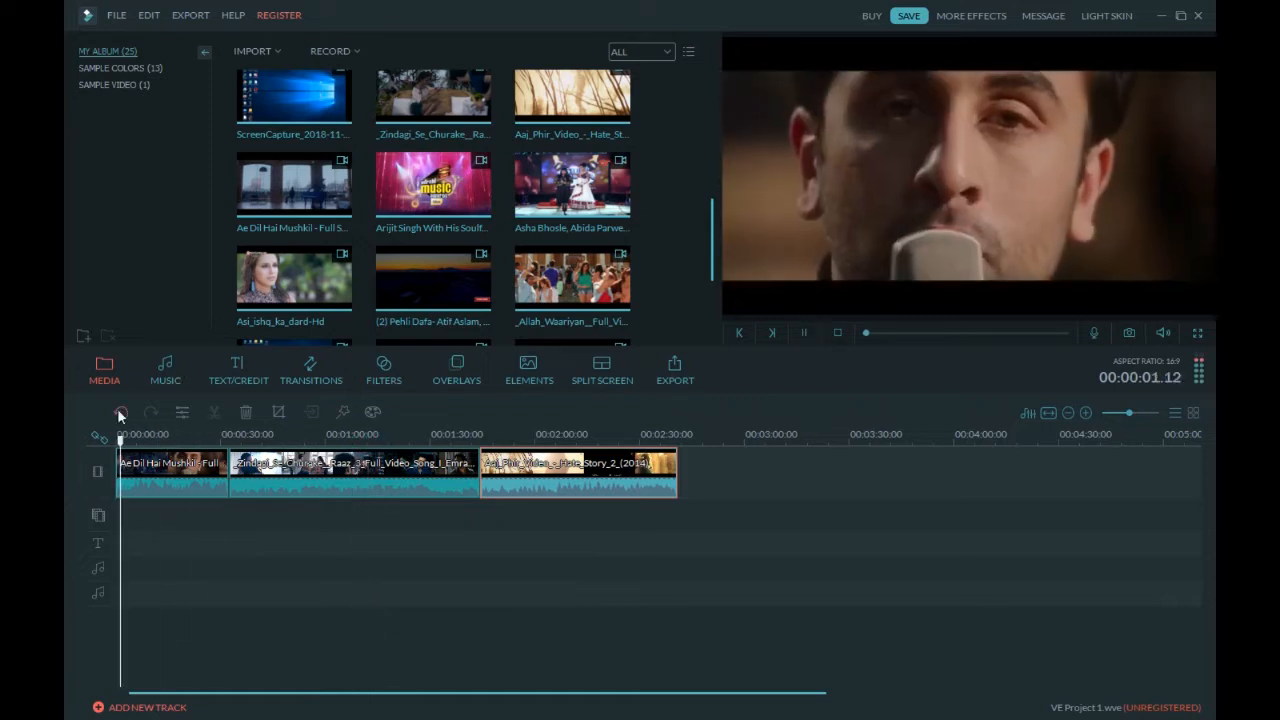
{"action": "key", "text": "space"}
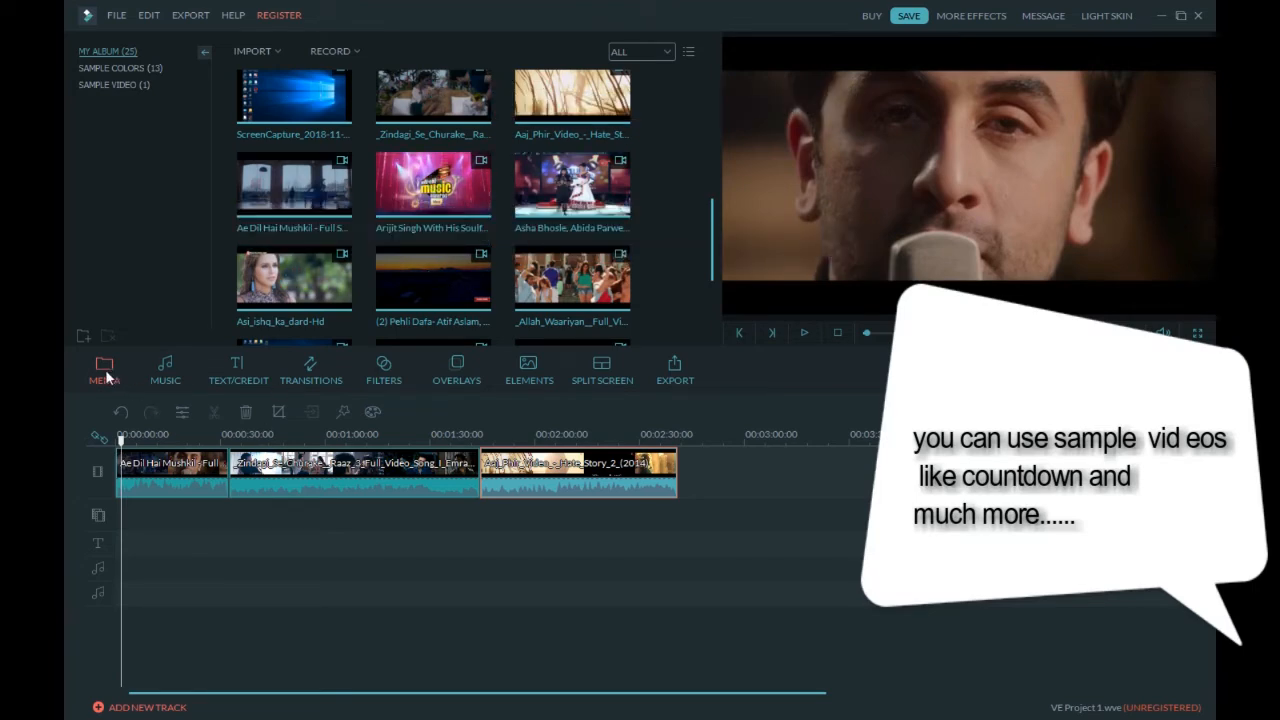
- Insert the Countdown3 sample video before the first clip and preview the opening from the start of the timeline
{"action": "left_click", "coordinate": [129, 84]}
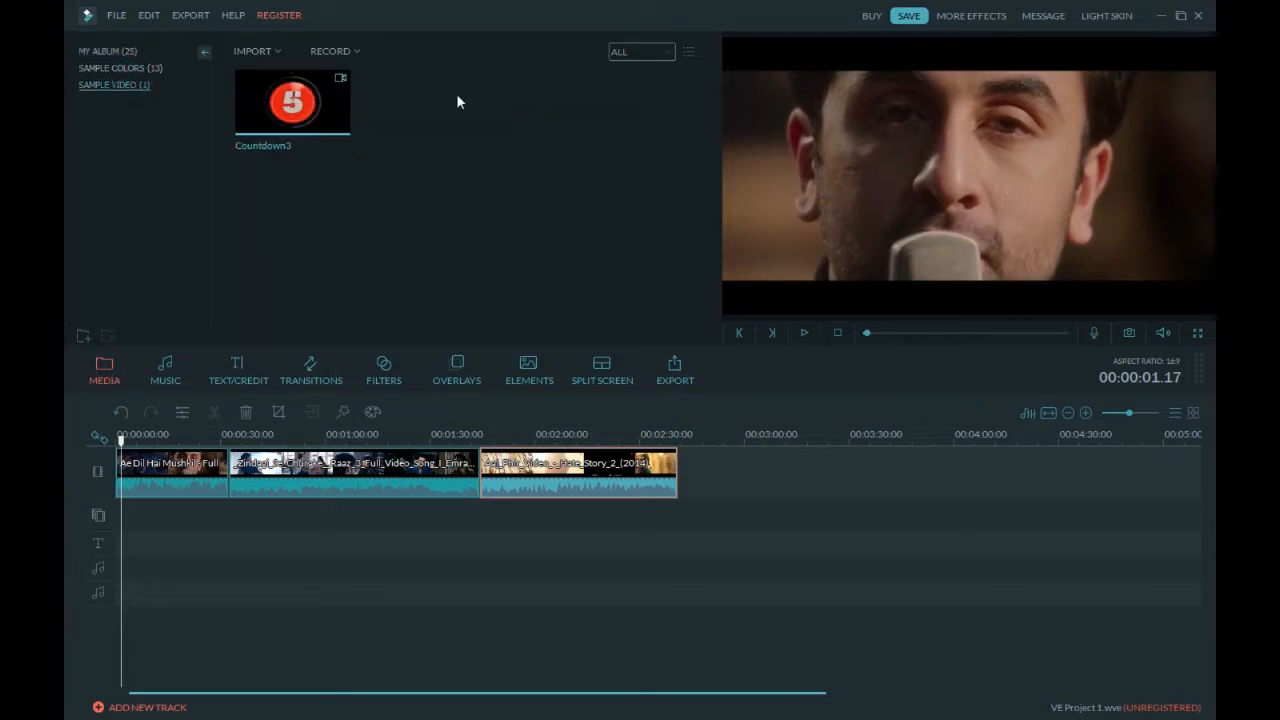
{"action": "left_click", "coordinate": [296, 112]}
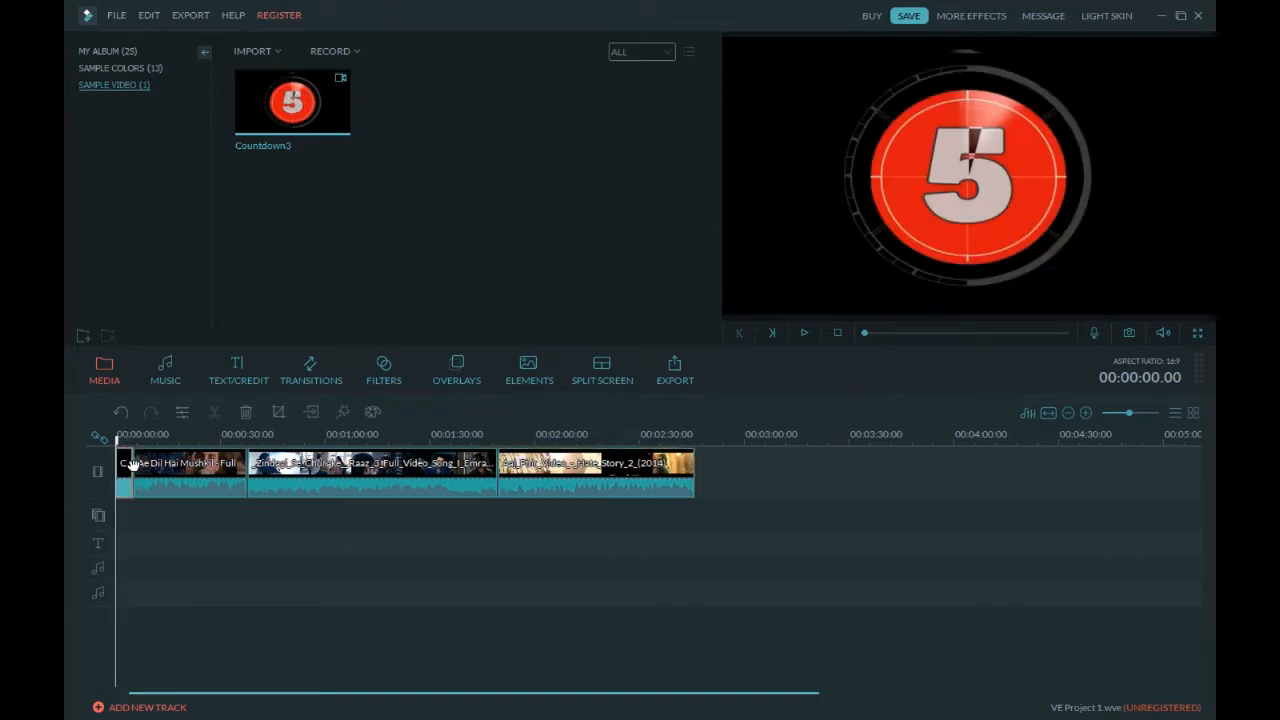
{"action": "key", "text": "space"}
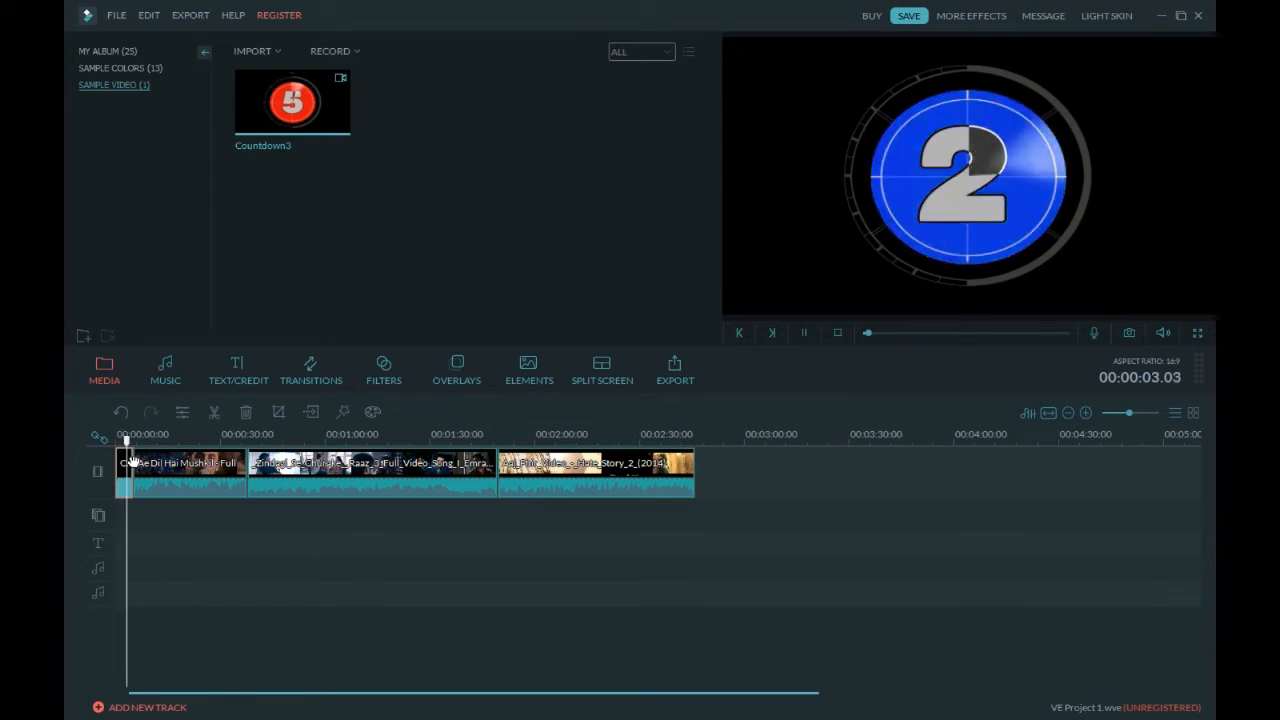
{"action": "key", "text": "space"}
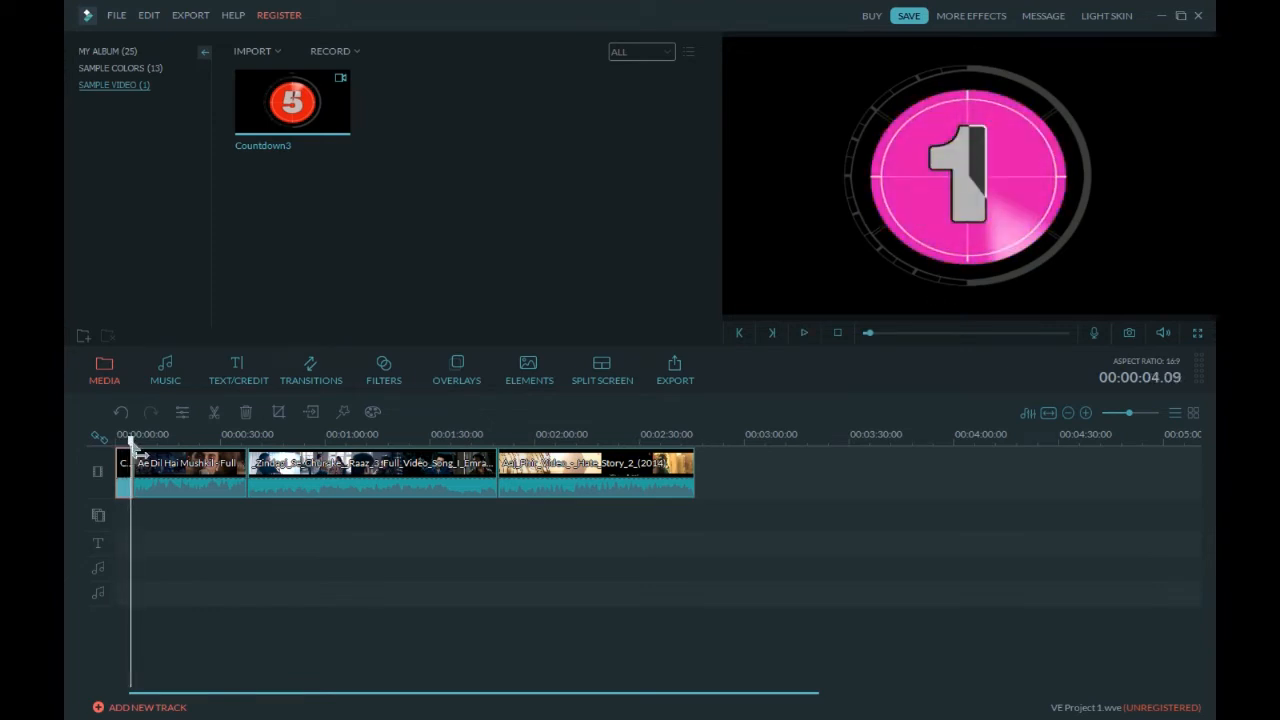
{"action": "left_click_drag", "start_coordinate": [140, 453], "coordinate": [111, 449]}
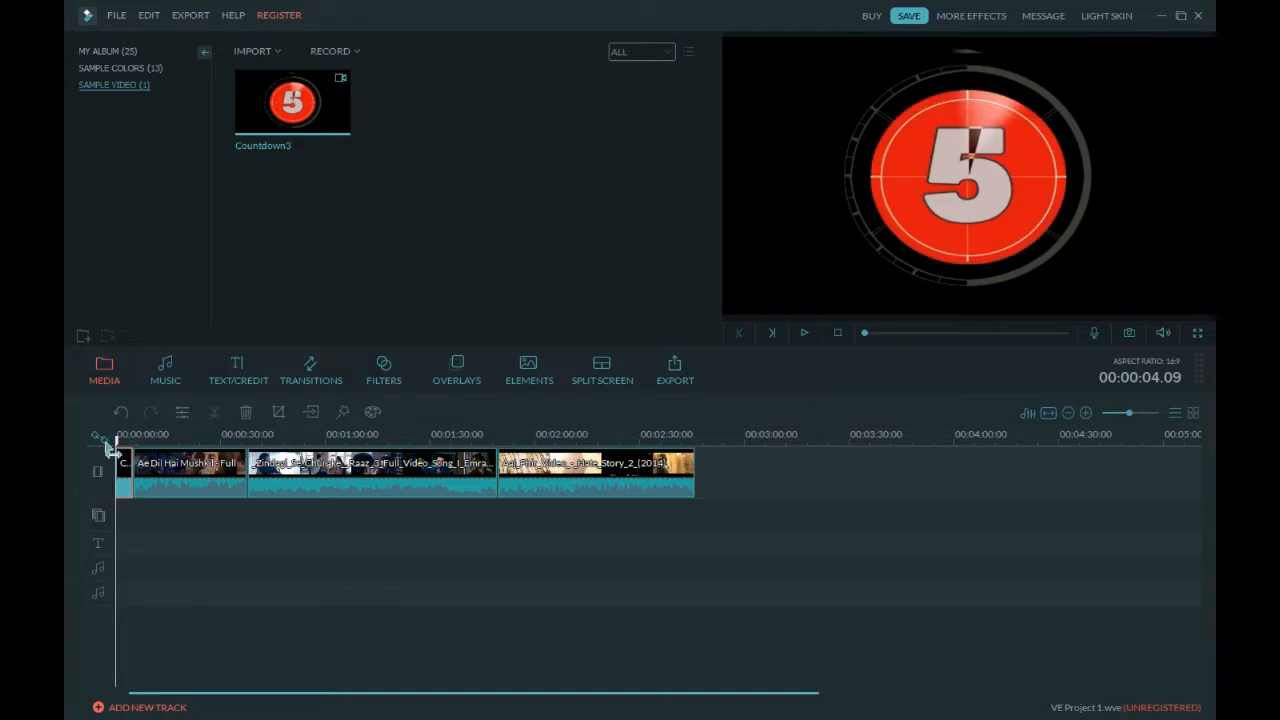
{"action": "left_click", "coordinate": [804, 333]}
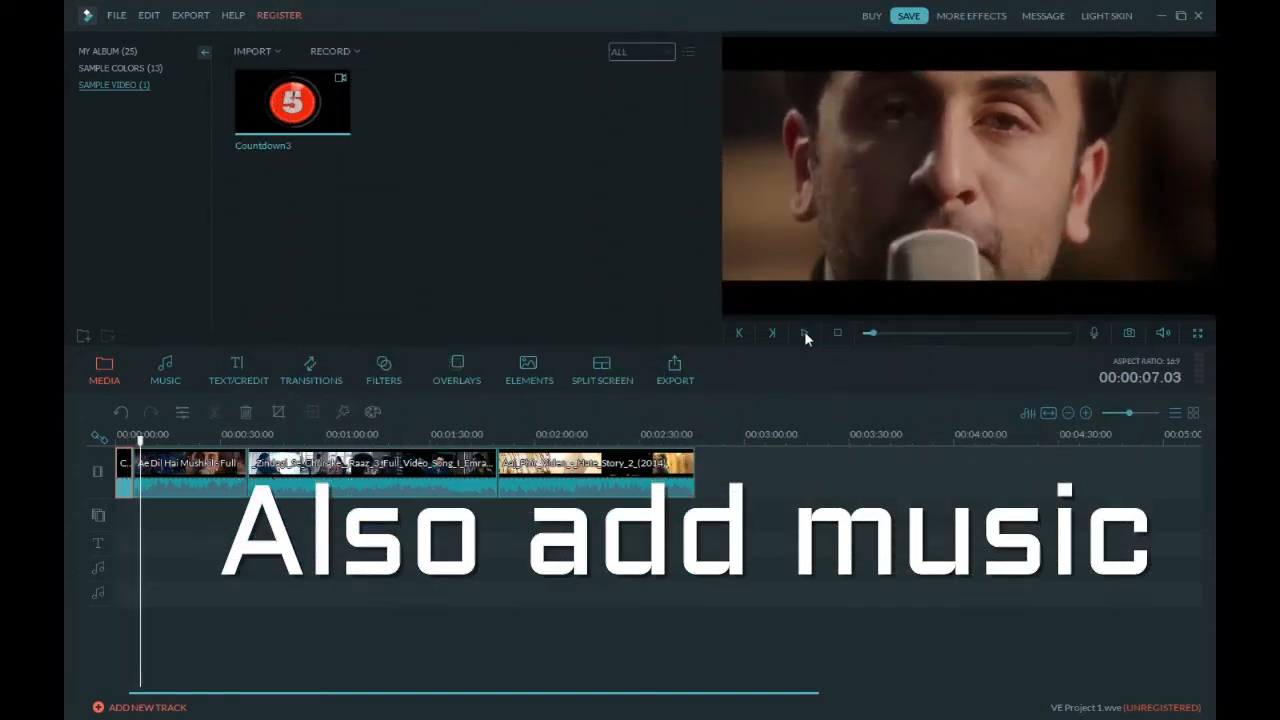
- Add the Digital Alert sound effect from the music library to the audio track at 00:00:07.03
{"action": "left_click", "coordinate": [165, 368]}
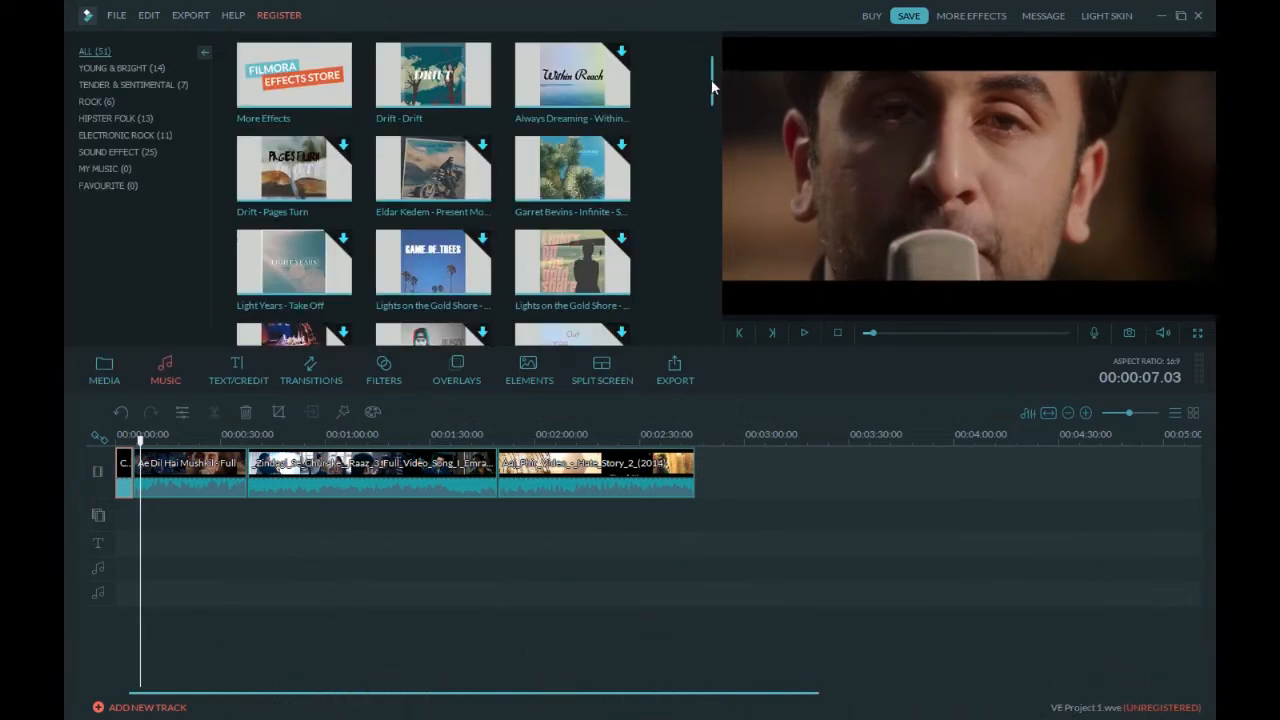
{"action": "left_click_drag", "start_coordinate": [714, 86], "coordinate": [686, 318]}
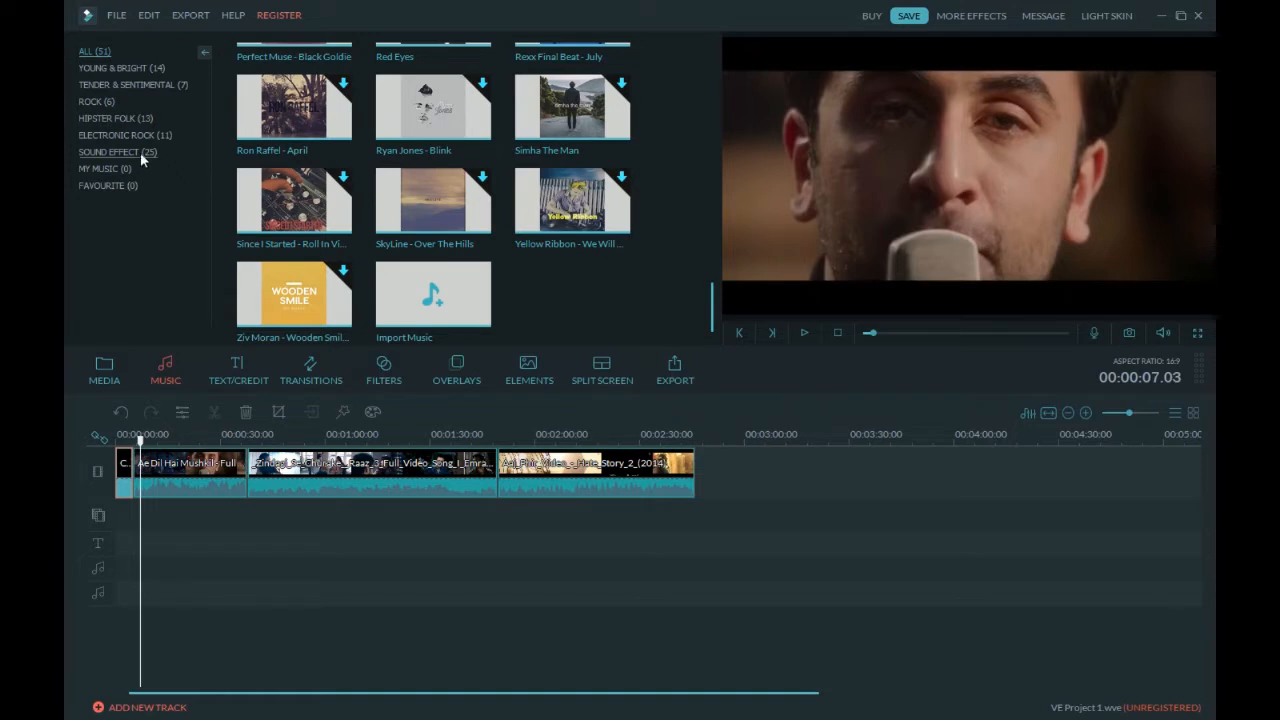
{"action": "left_click", "coordinate": [128, 118]}
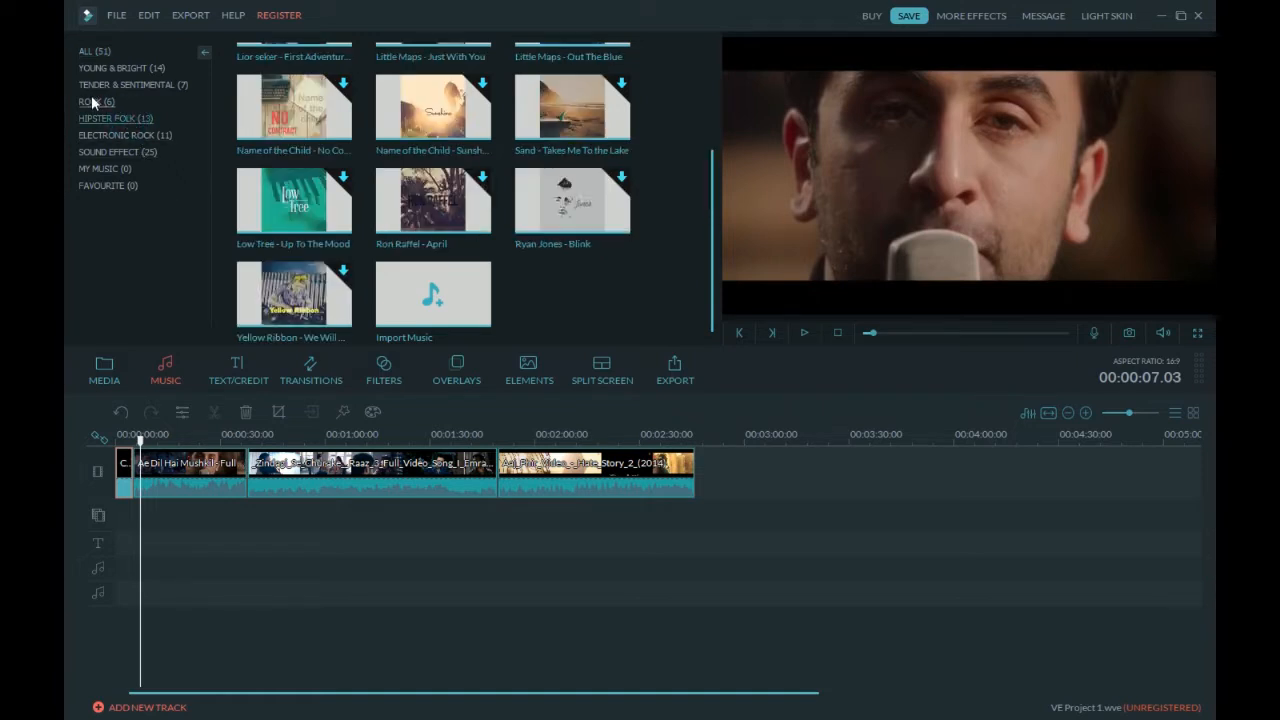
{"action": "left_click", "coordinate": [95, 102]}
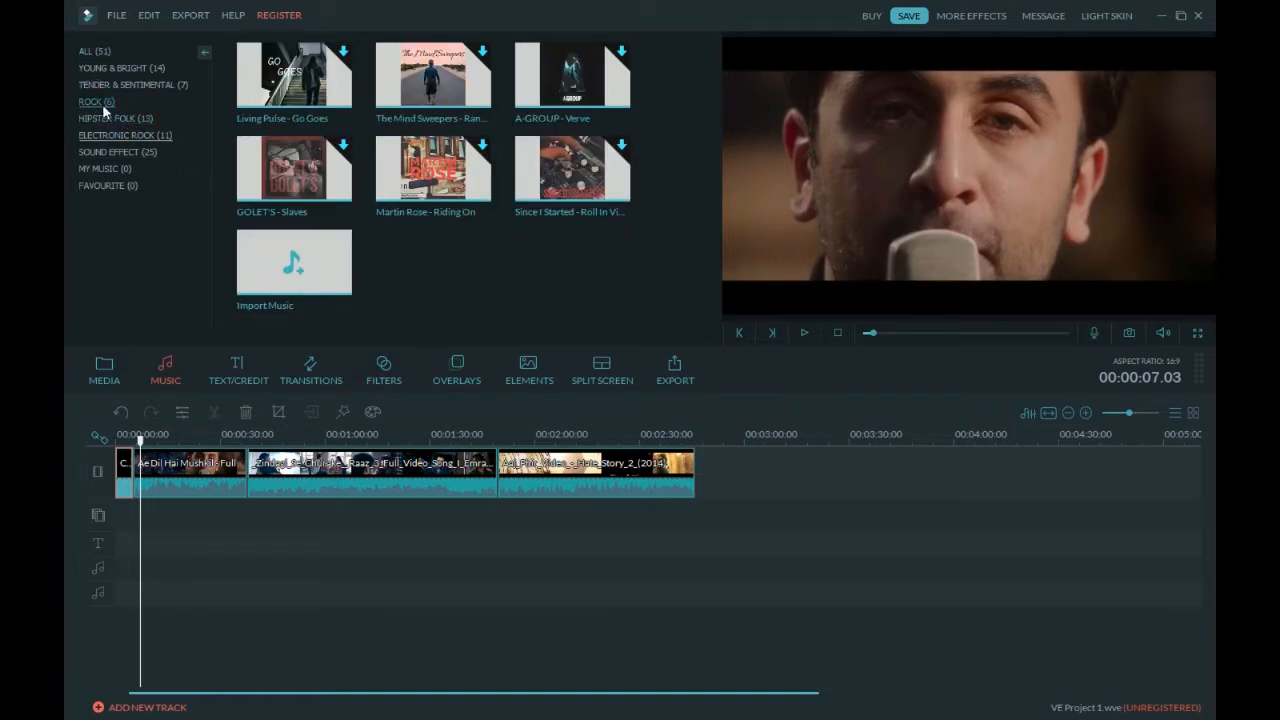
{"action": "left_click", "coordinate": [93, 135]}
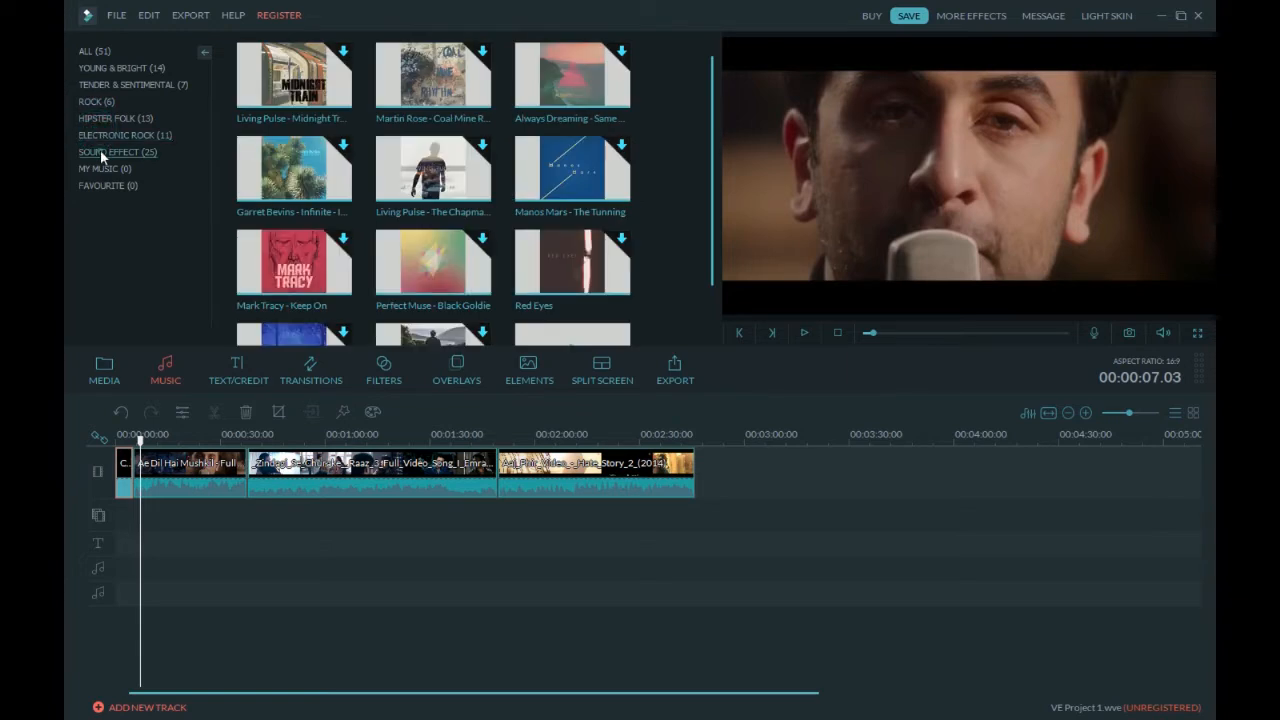
{"action": "left_click", "coordinate": [100, 154]}
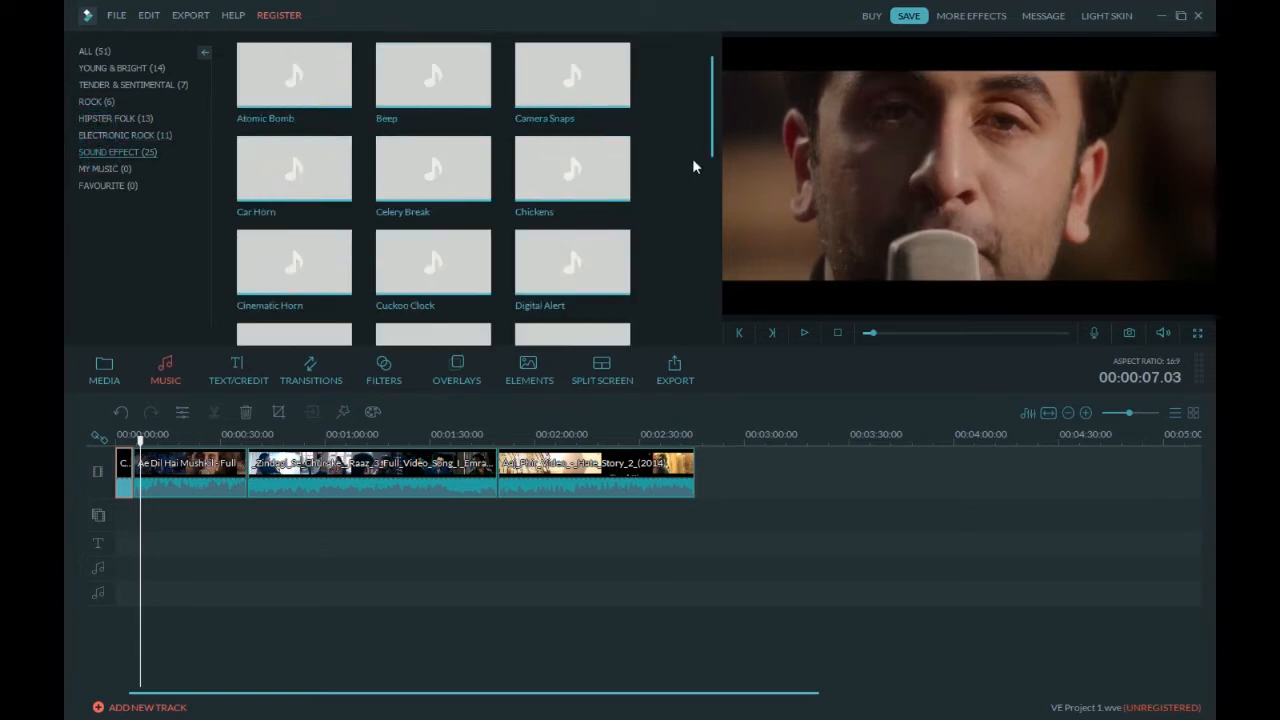
{"action": "left_click_drag", "start_coordinate": [712, 127], "coordinate": [712, 159]}
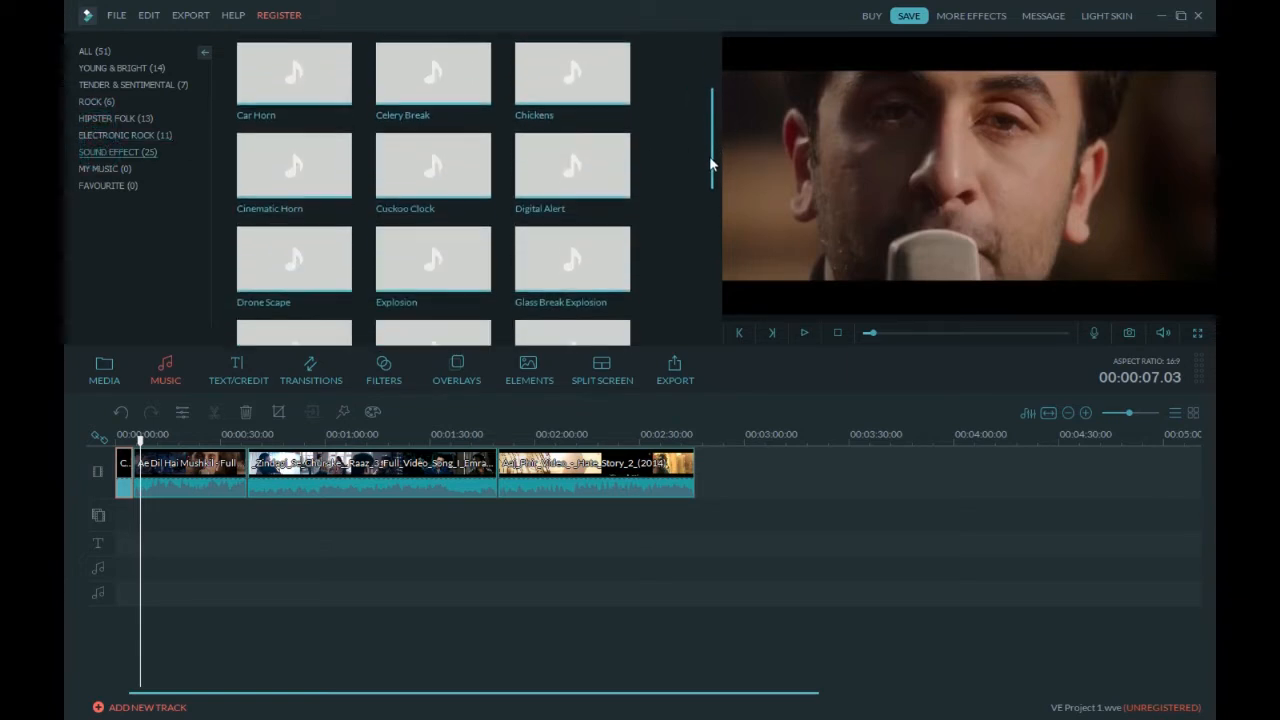
{"action": "left_click", "coordinate": [571, 167]}
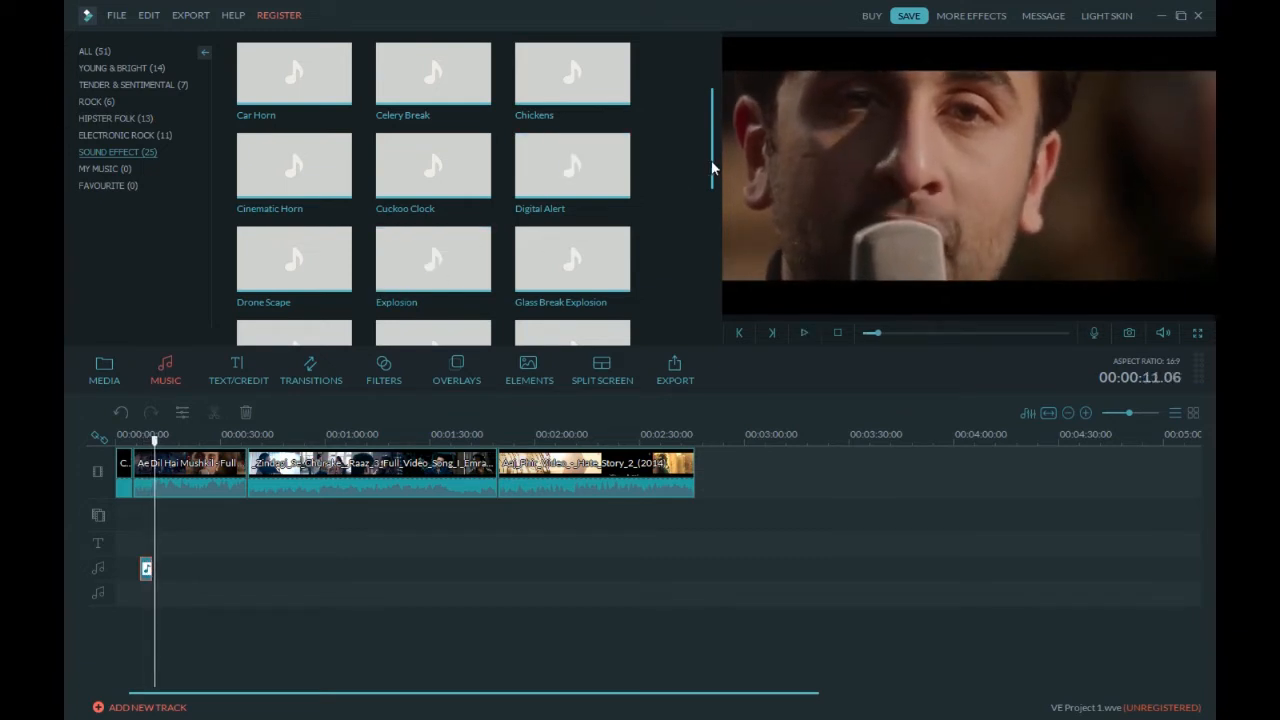
- Add the Cuckoo Clock sound effect at 00:00:11.06 and the Page Turn sound effect at 00:00:20.20, playing the sequence after each
{"action": "left_click", "coordinate": [432, 166]}
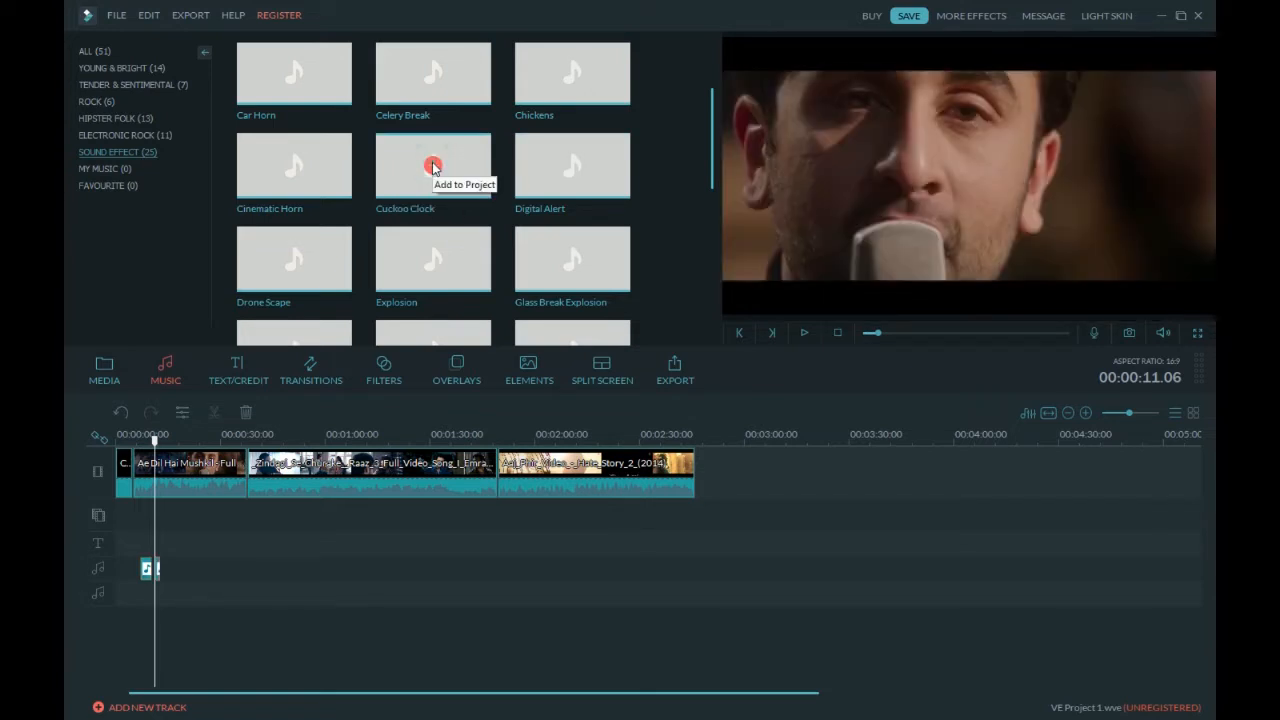
{"action": "key", "text": "space"}
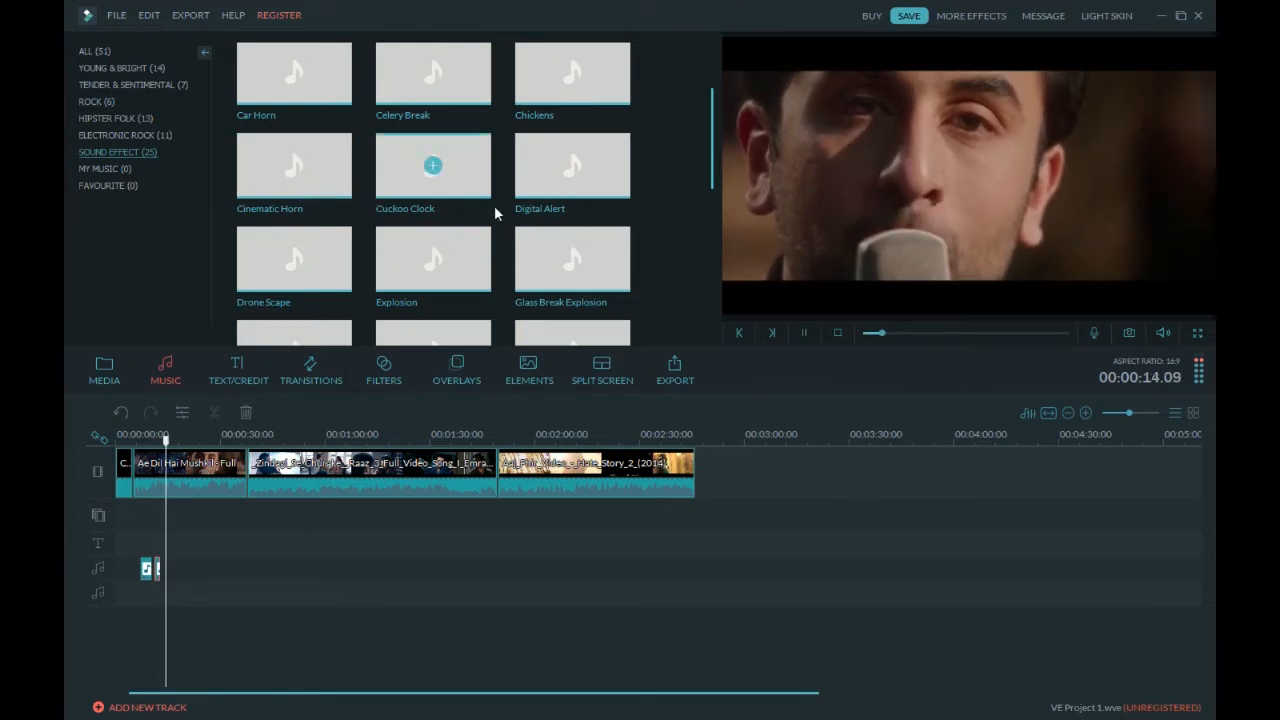
{"action": "left_click_drag", "start_coordinate": [709, 120], "coordinate": [709, 240]}
{"action": "mouse_move", "coordinate": [334, 120]}
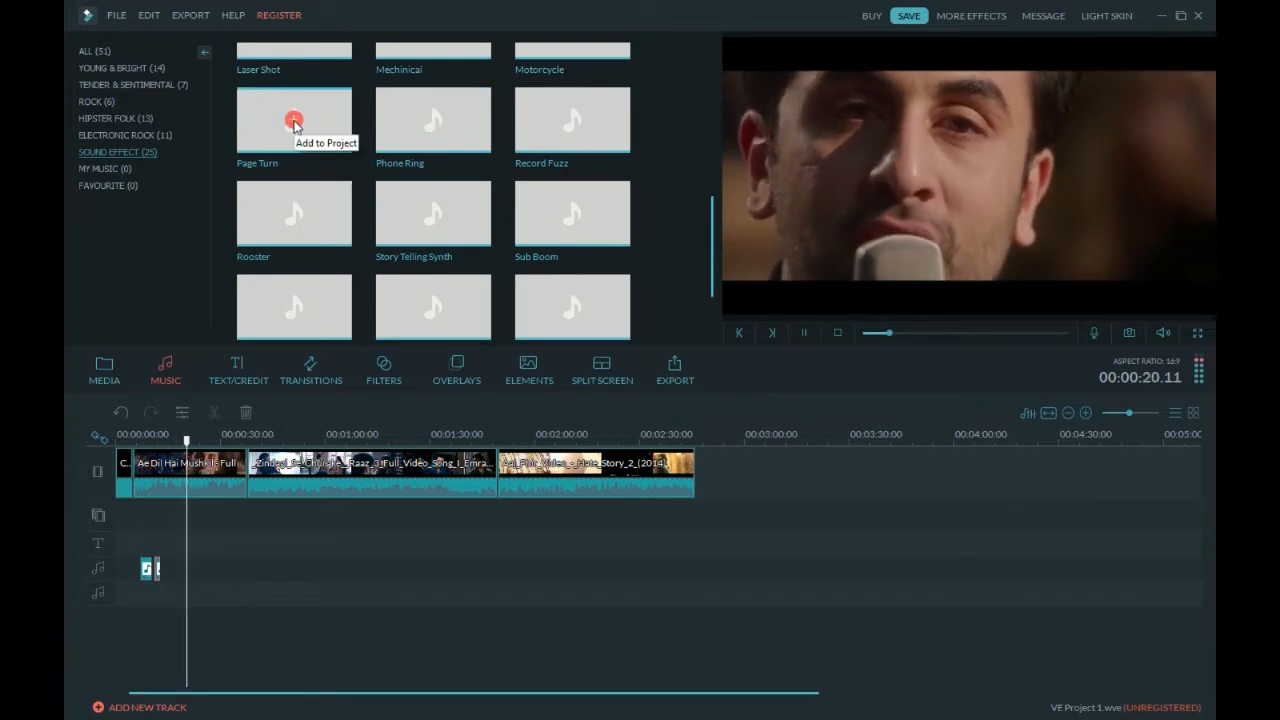
{"action": "left_click", "coordinate": [294, 121]}
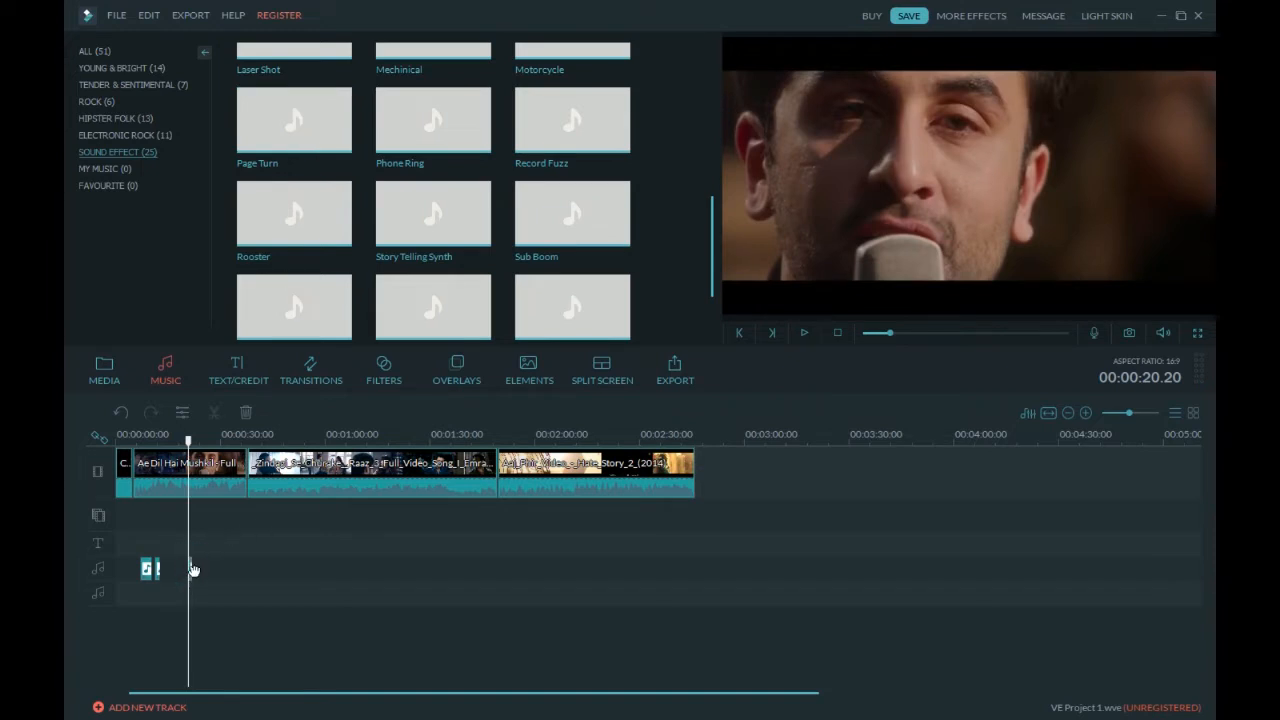
{"action": "key", "text": "space"}
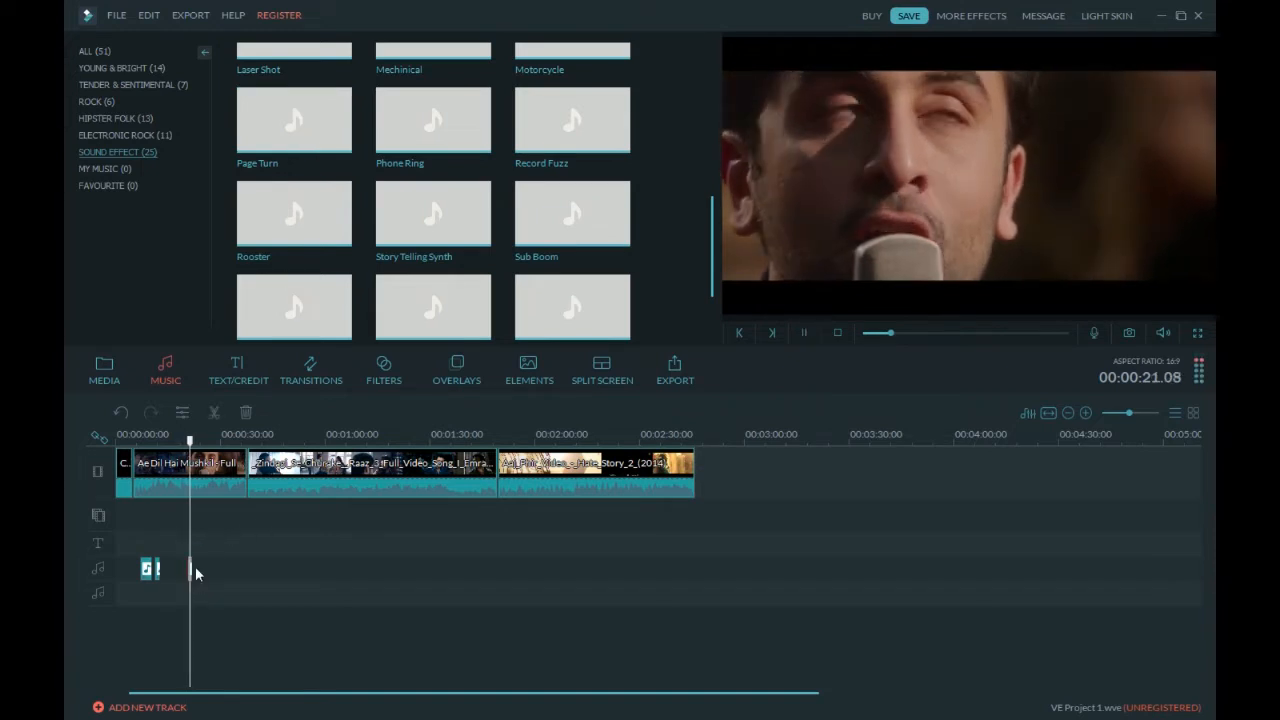
{"action": "key", "text": "space"}
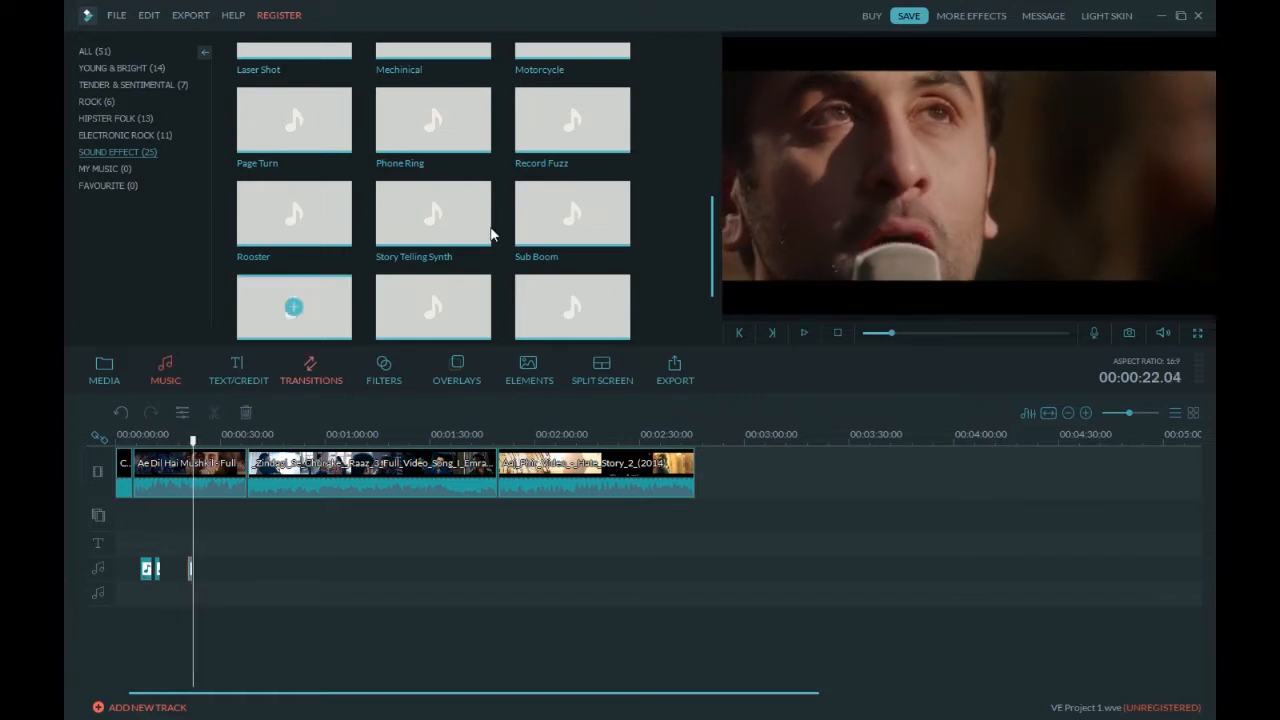
- Add the Video Game Jump sound effect at 00:00:22.04 and play that part of the sequence briefly
{"action": "scroll", "coordinate": [709, 245], "scroll_direction": "down", "scroll_amount": 2}
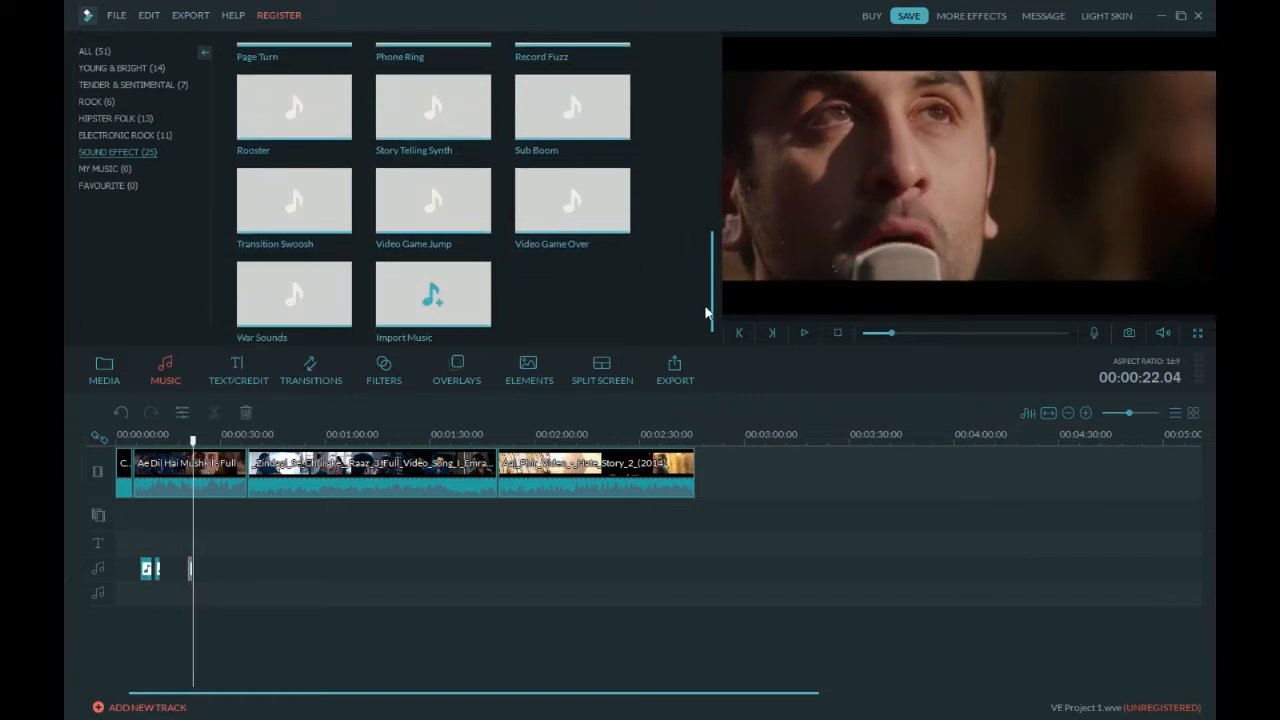
{"action": "left_click", "coordinate": [430, 207]}
{"action": "key", "text": "space"}
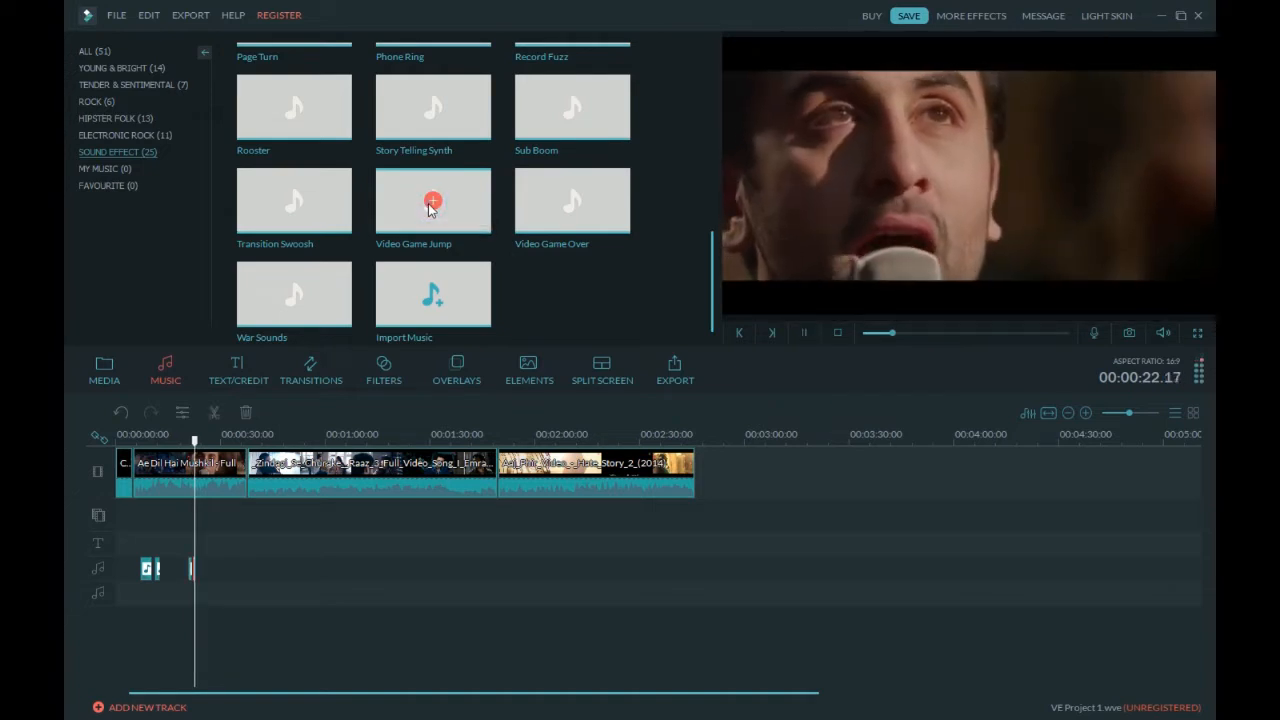
{"action": "key", "text": "space"}
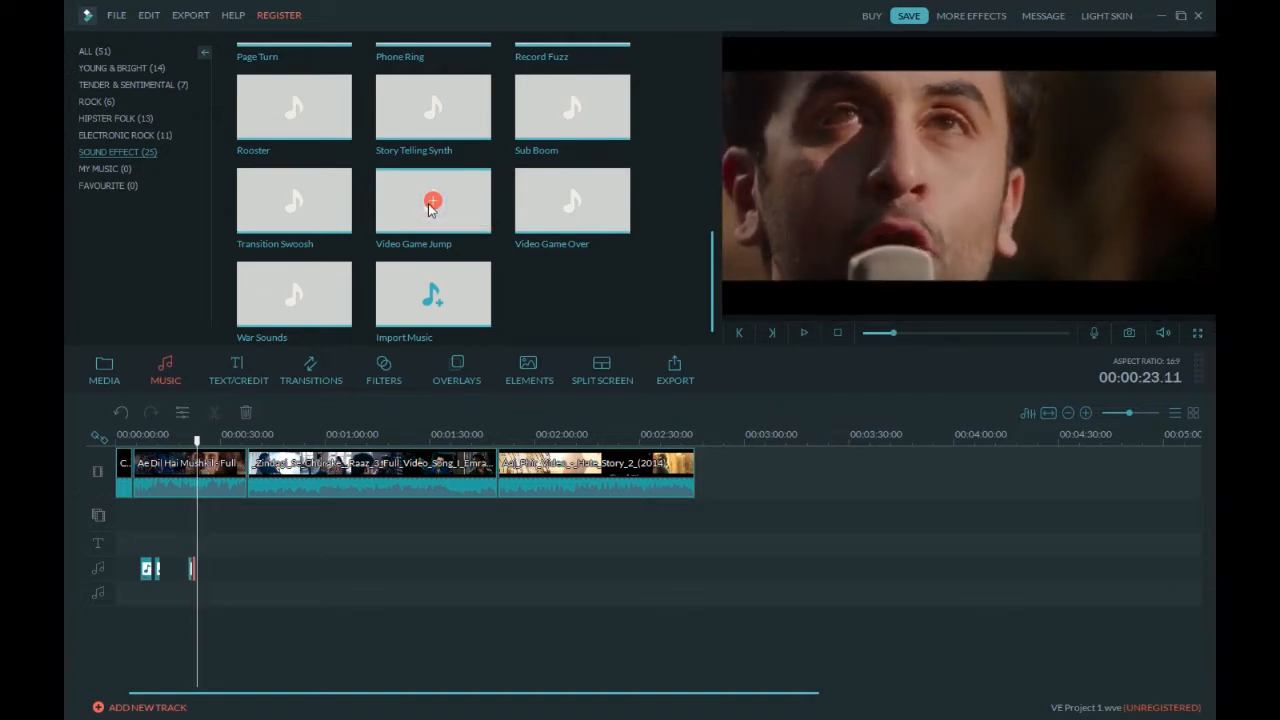
- Preview the Holly Lower 3rd title and add it to the text track at 00:00:23.11
{"action": "left_click", "coordinate": [237, 369]}
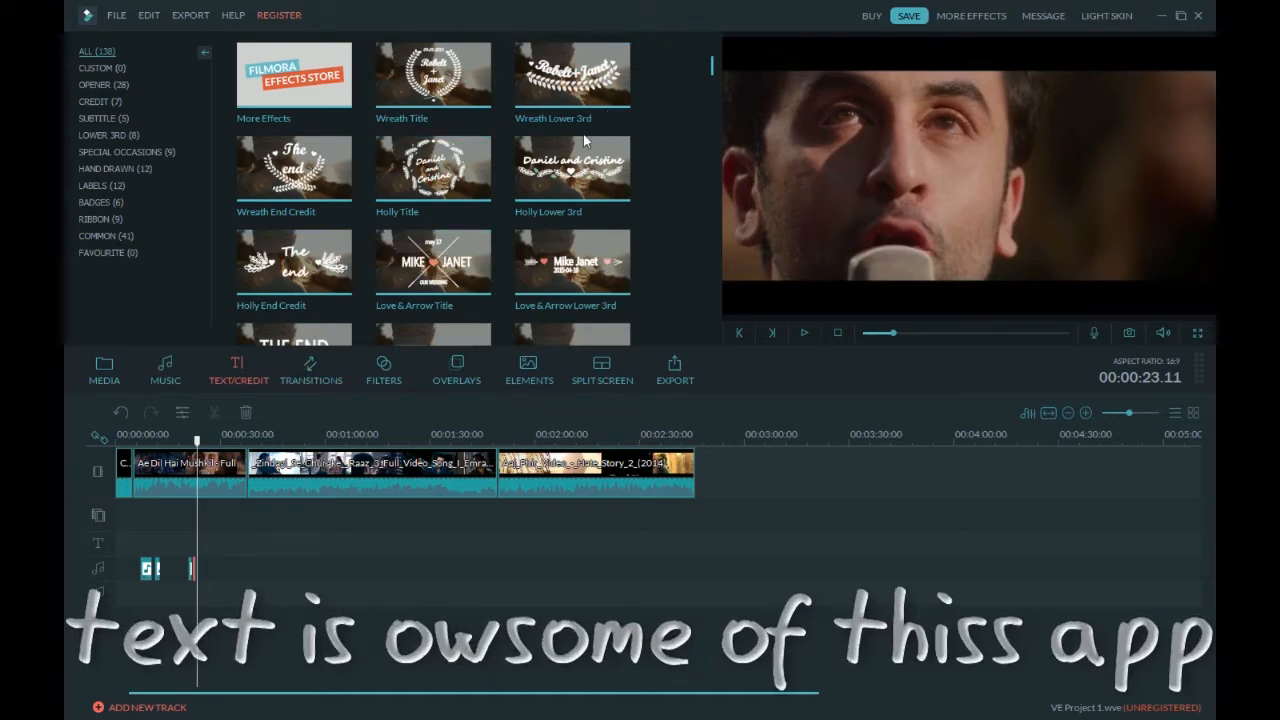
{"action": "left_click", "coordinate": [583, 168]}
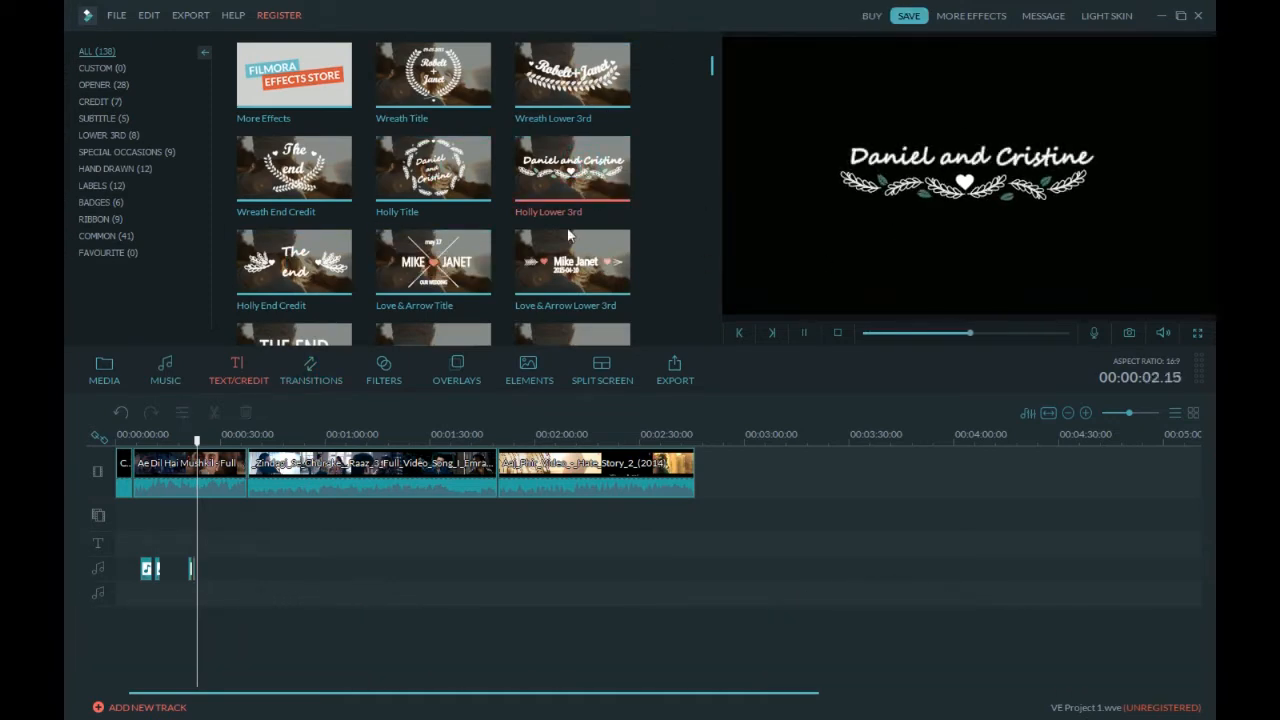
{"action": "left_click", "coordinate": [570, 172]}
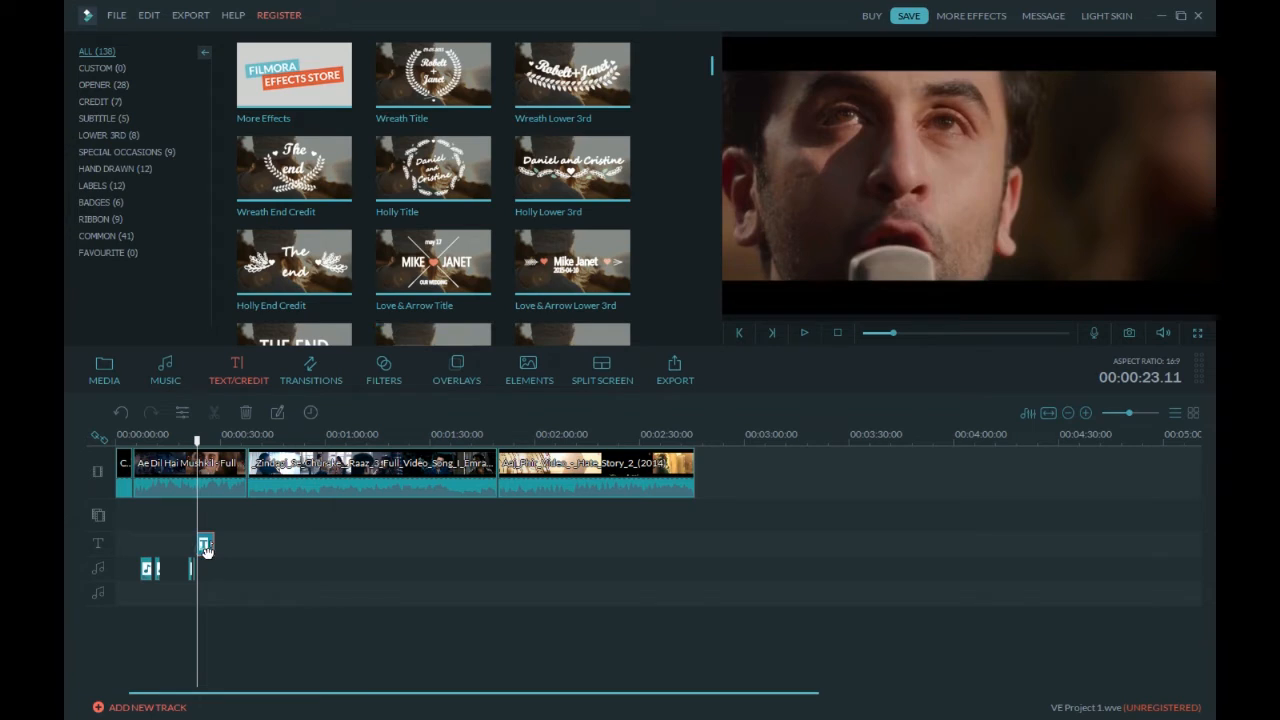
- Replace the placeholder names in the Holly Lower 3rd title with "Tu safar MERAAA"
{"action": "double_click", "coordinate": [205, 546]}
{"action": "left_click", "coordinate": [964, 157]}
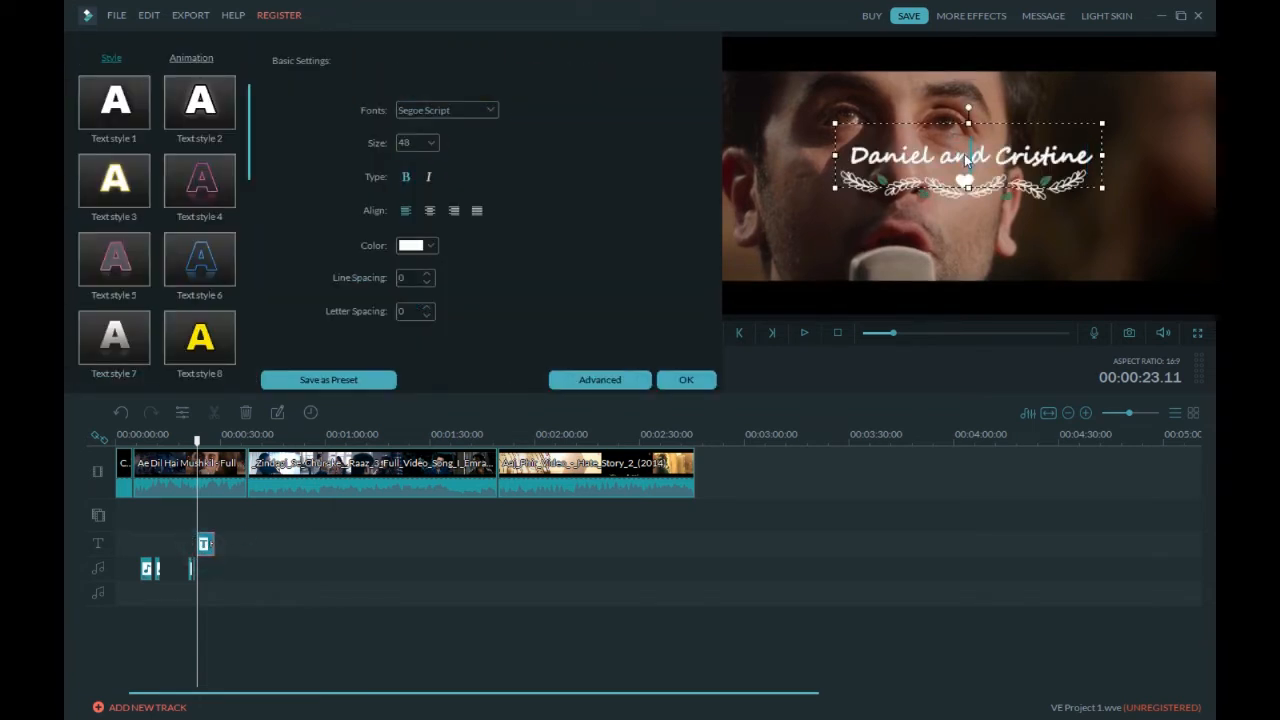
{"action": "left_click_drag", "start_coordinate": [1090, 145], "coordinate": [846, 170]}
{"action": "key", "text": "BackSpace"}
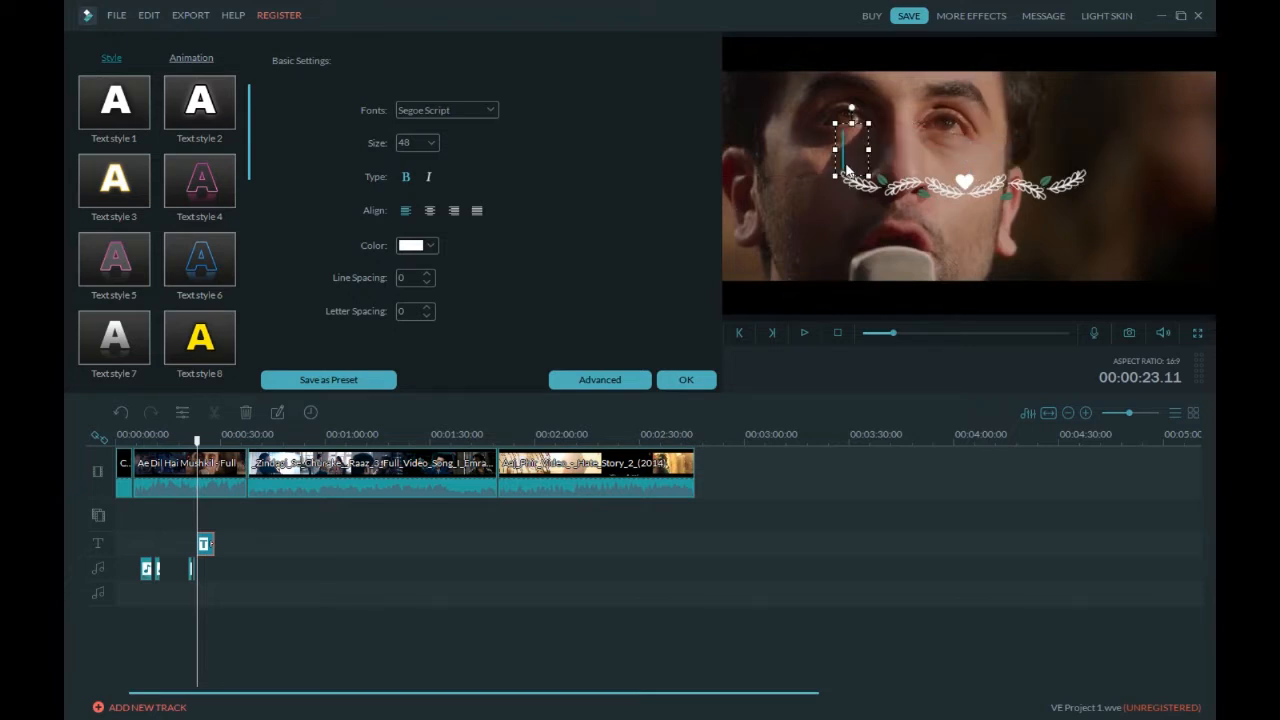
{"action": "type", "text": "Tu"}
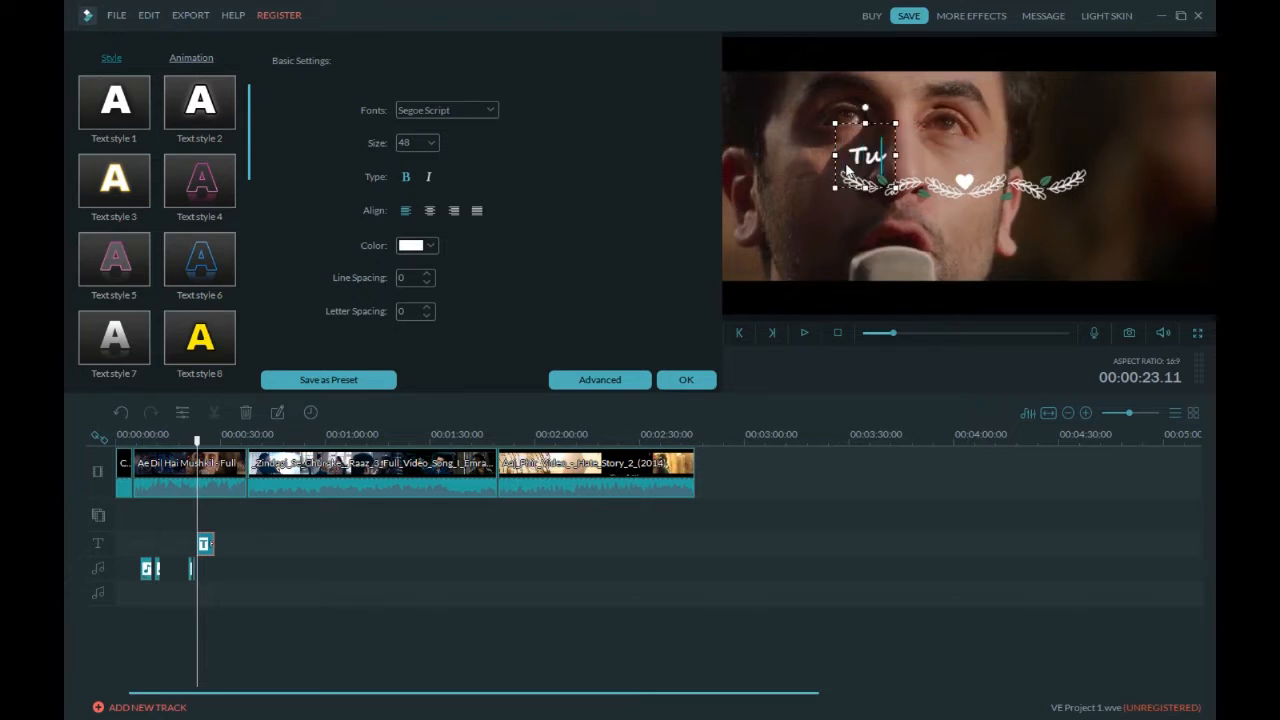
{"action": "type", "text": " saf"}
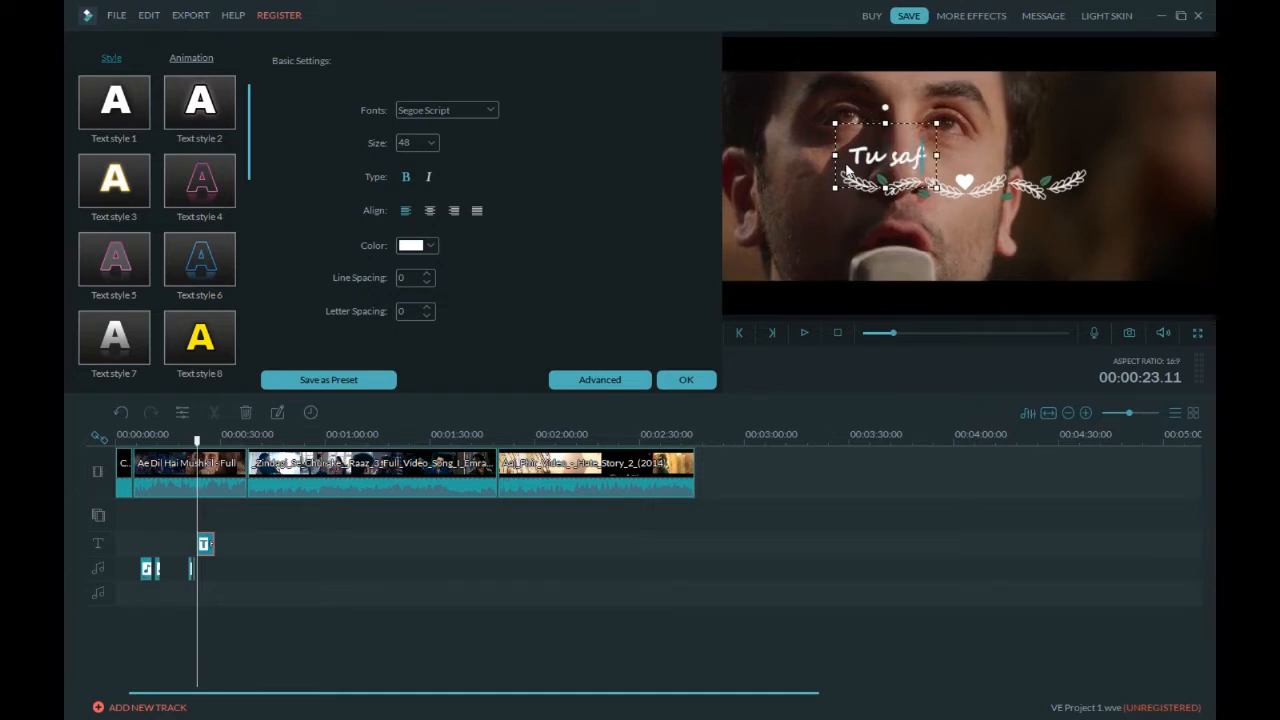
{"action": "type", "text": "ar M"}
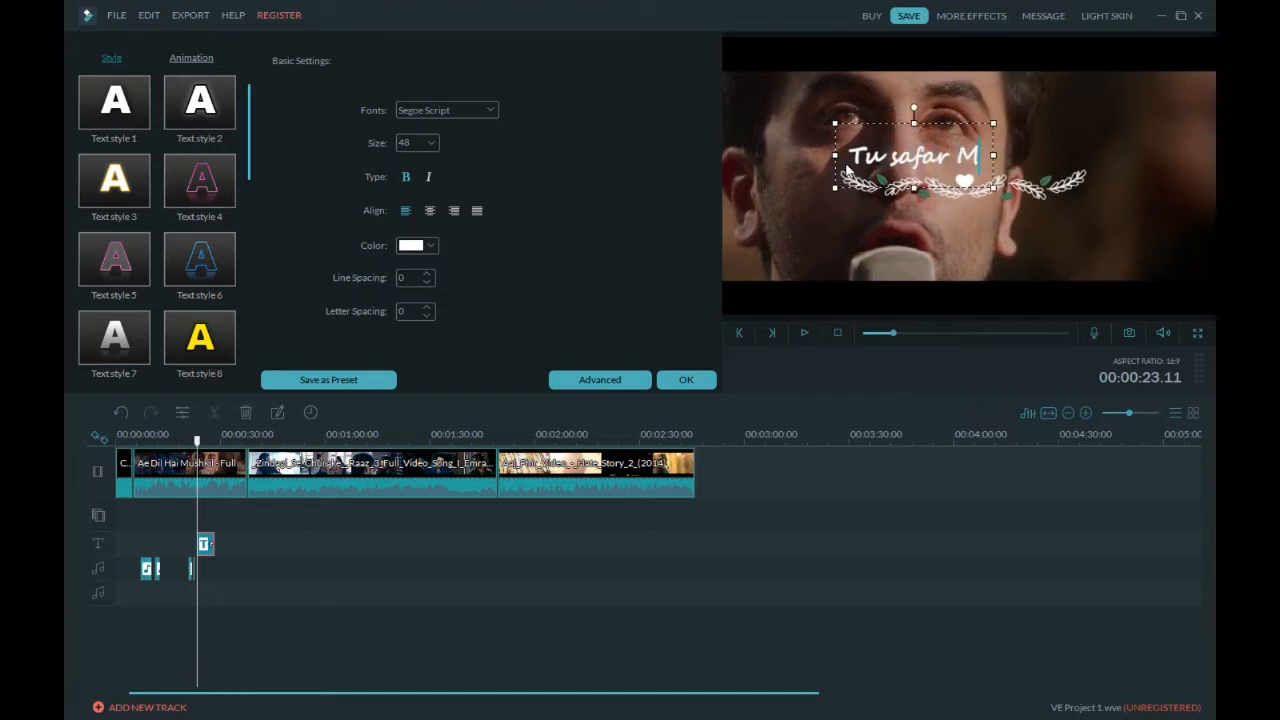
{"action": "type", "text": "ERAAA"}
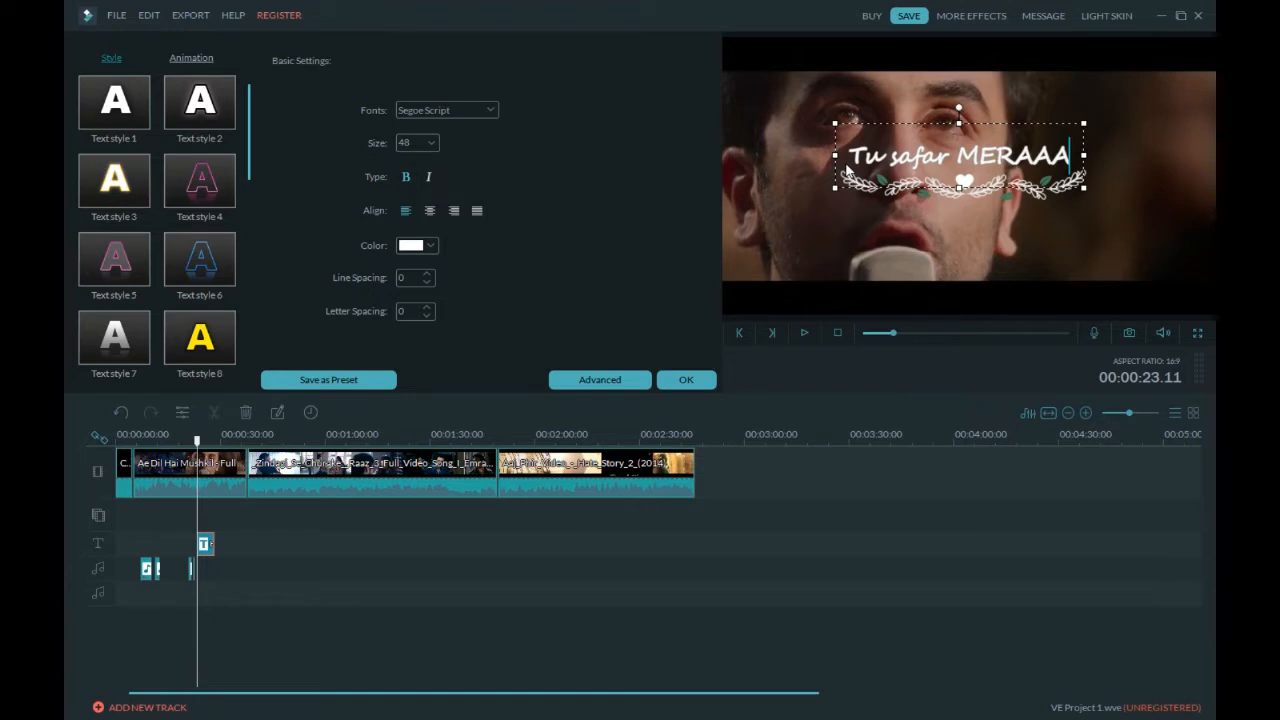
- Make the "Tu safar MERAAA" text italic and orange and accept the title edits
{"action": "left_click_drag", "start_coordinate": [1068, 155], "coordinate": [848, 157]}
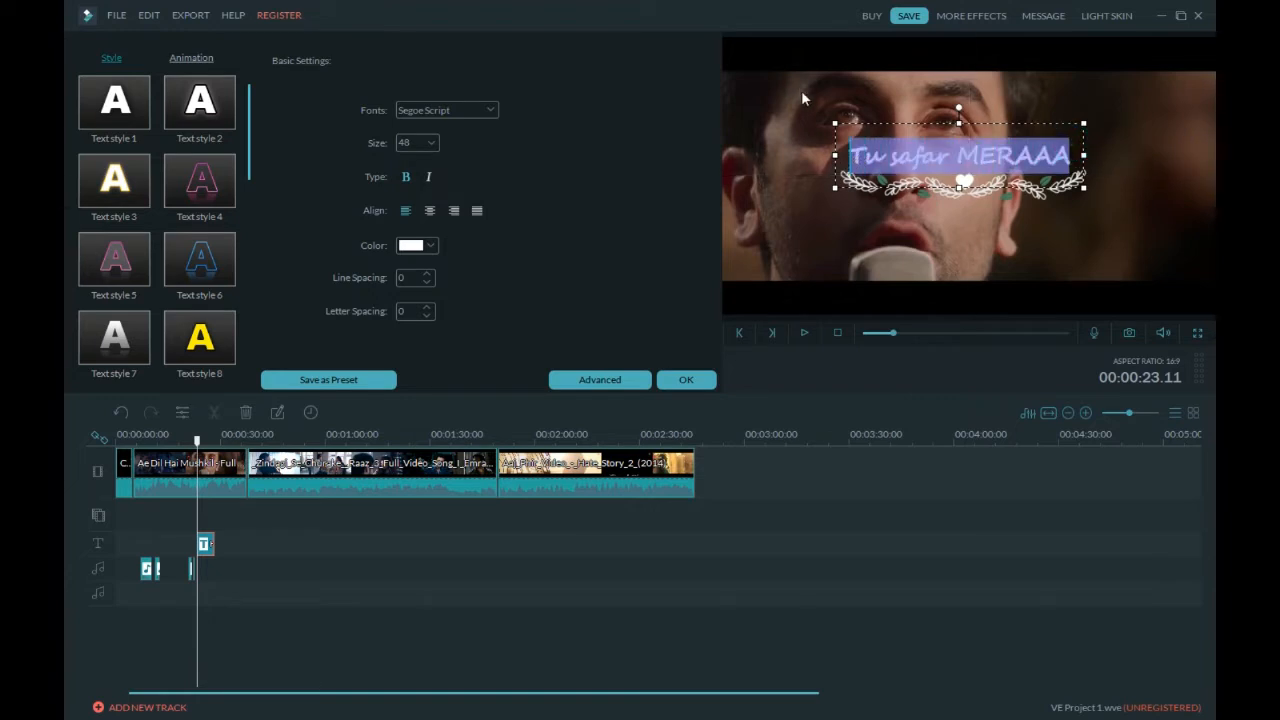
{"action": "left_click", "coordinate": [430, 176]}
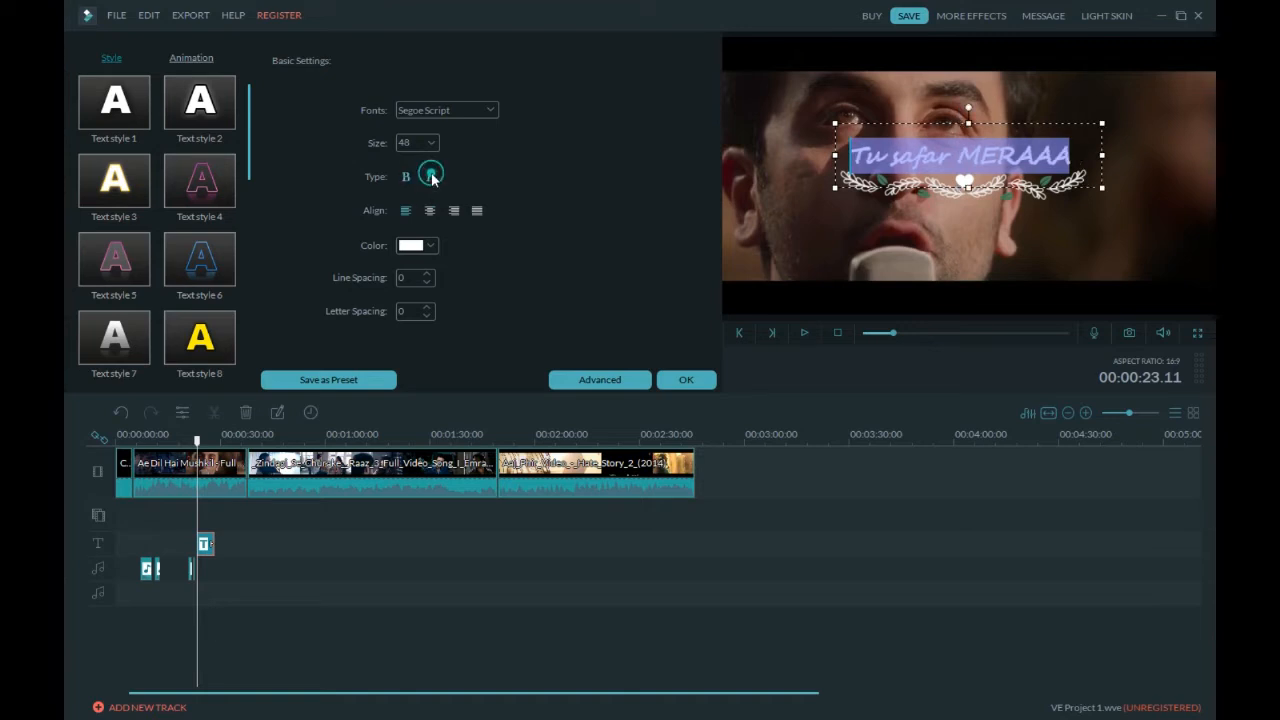
{"action": "left_click", "coordinate": [431, 246]}
{"action": "left_click", "coordinate": [416, 277]}
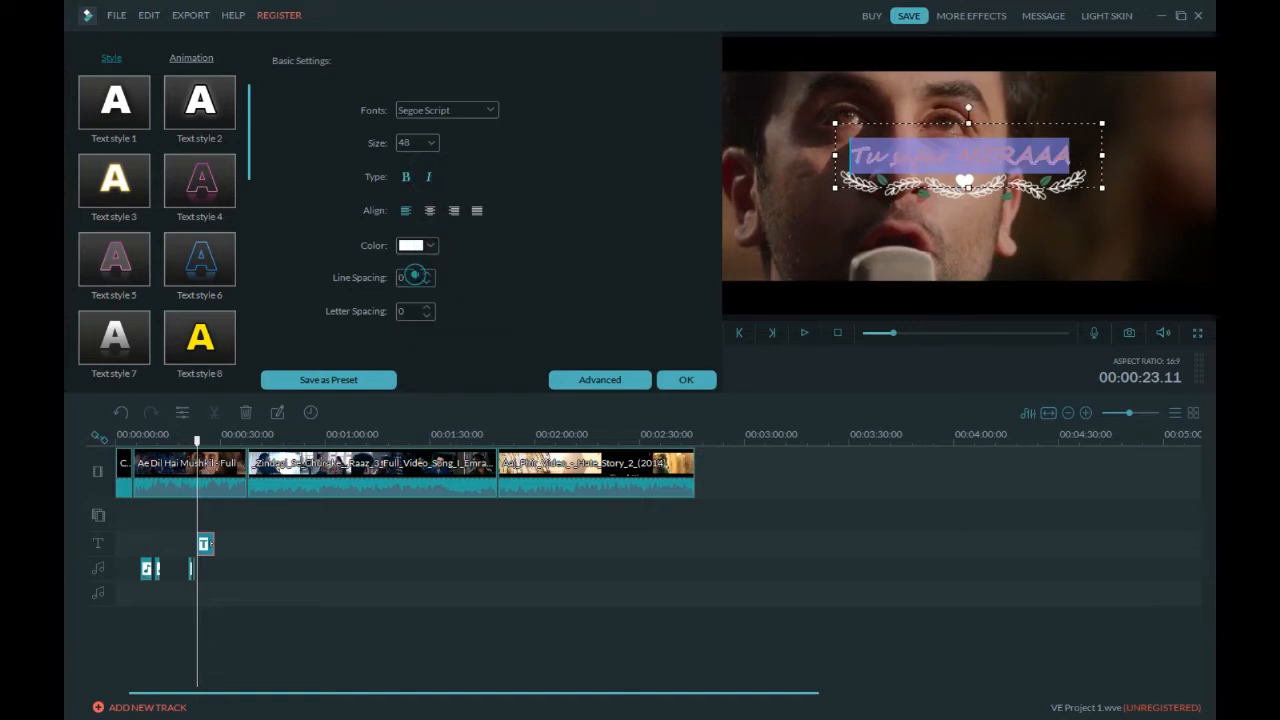
{"action": "left_click", "coordinate": [768, 162]}
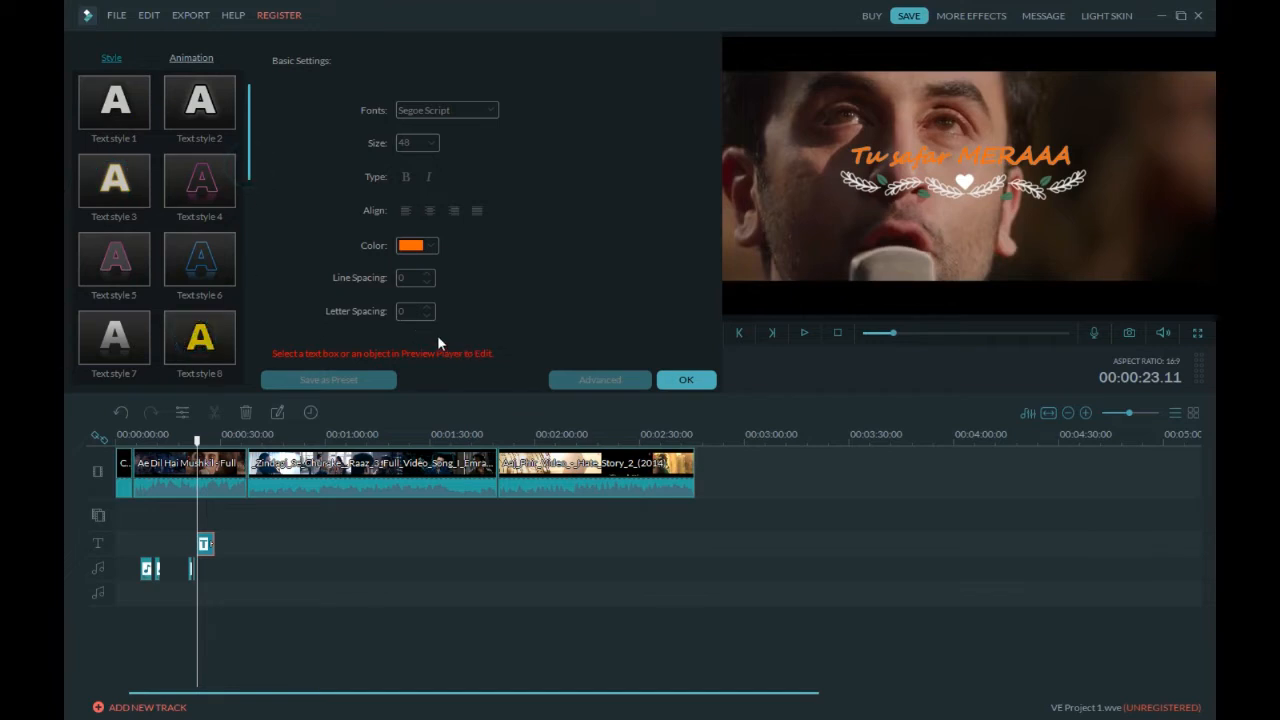
{"action": "left_click", "coordinate": [686, 381]}
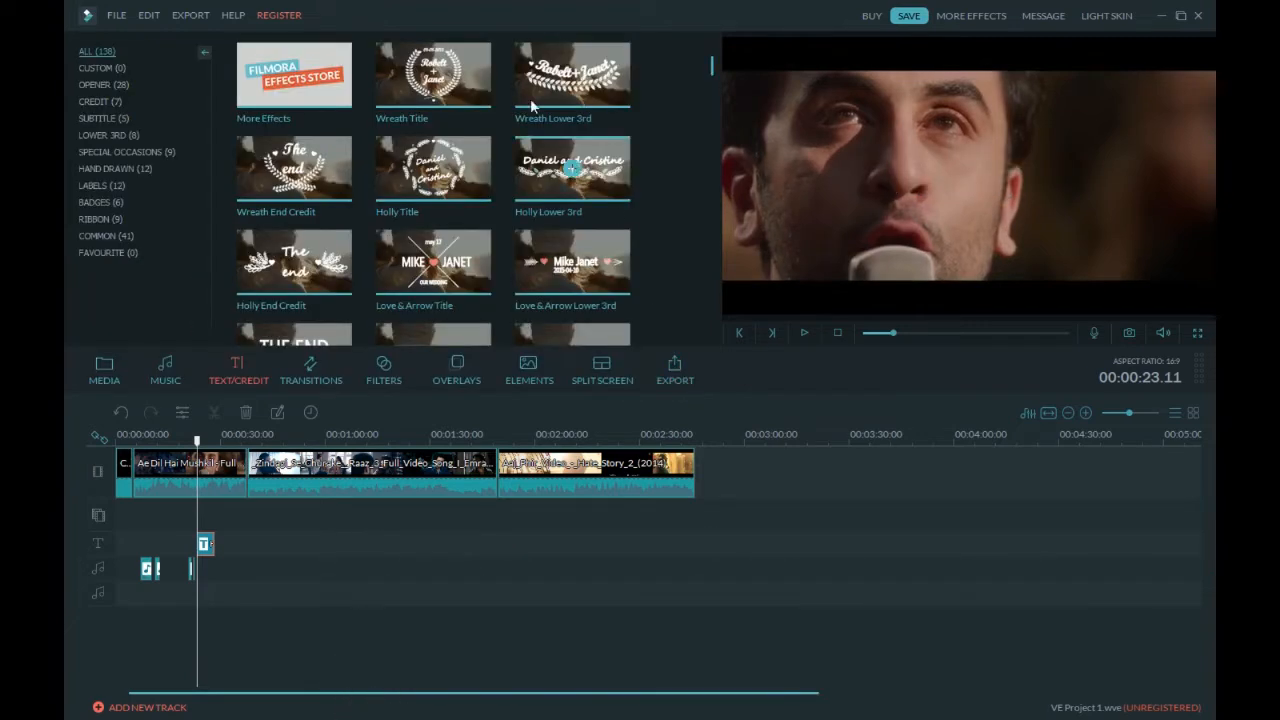
{"action": "left_click", "coordinate": [89, 221]}
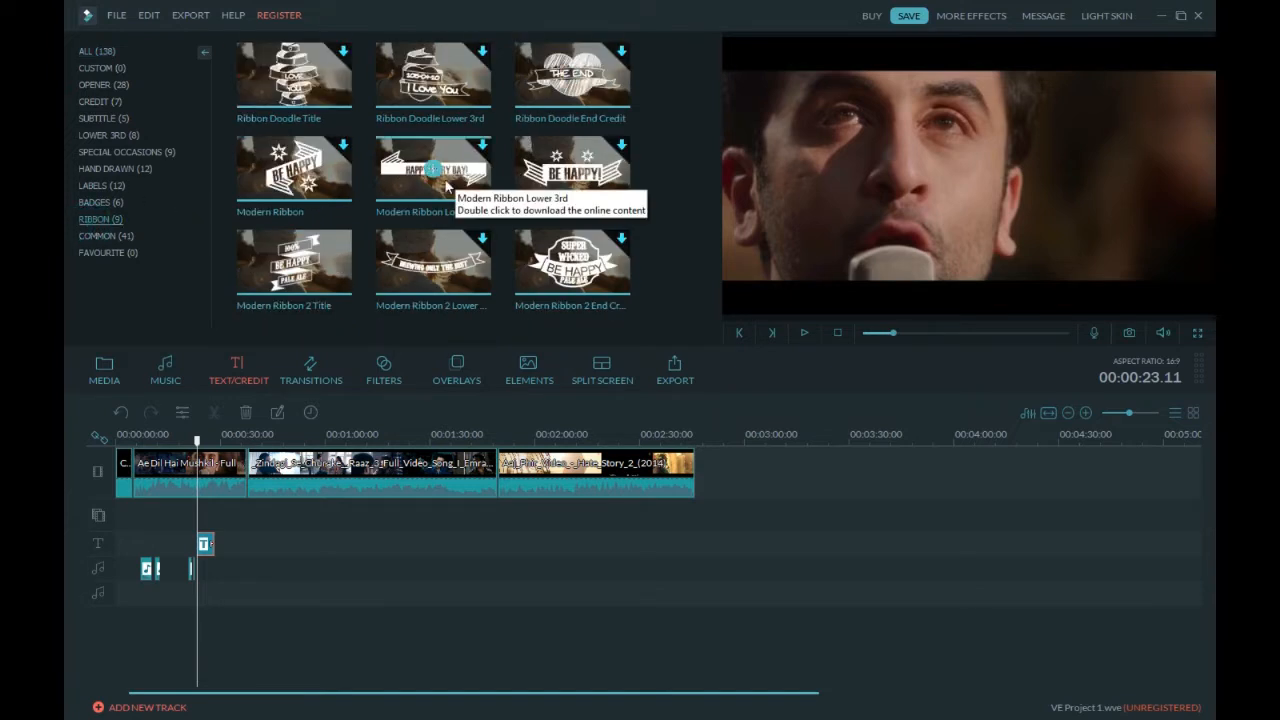
{"action": "left_click_drag", "start_coordinate": [457, 176], "coordinate": [857, 133]}
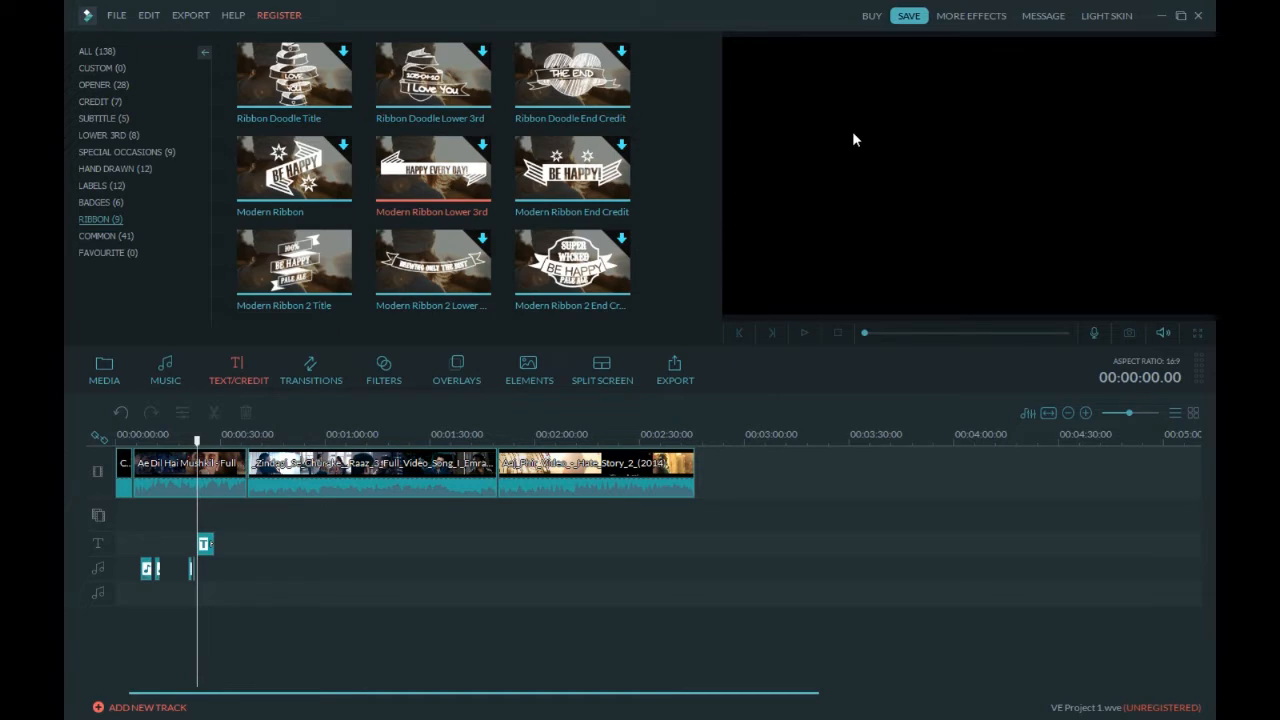
{"action": "left_click", "coordinate": [440, 179]}
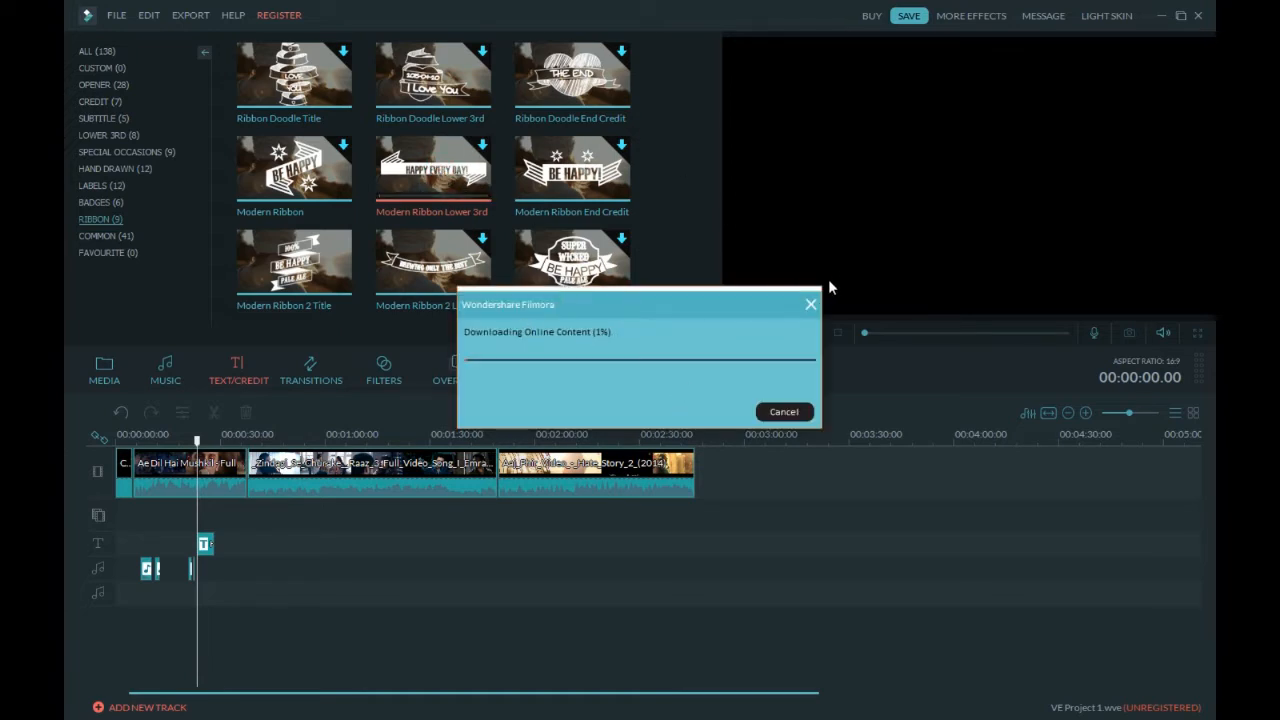
{"action": "left_click", "coordinate": [811, 304]}
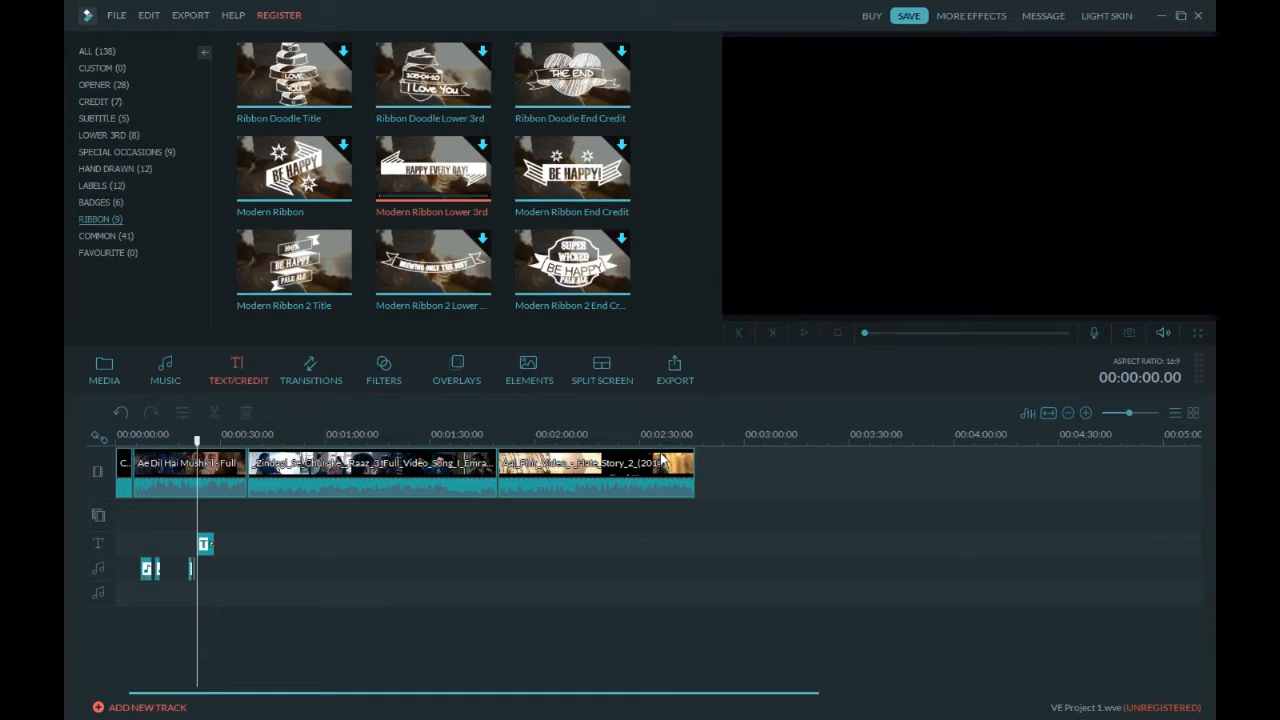
- Play the part of the sequence where the "Tu safar MERAAA" title appears over the video
{"action": "left_click", "coordinate": [806, 337]}
{"action": "left_click", "coordinate": [208, 549]}
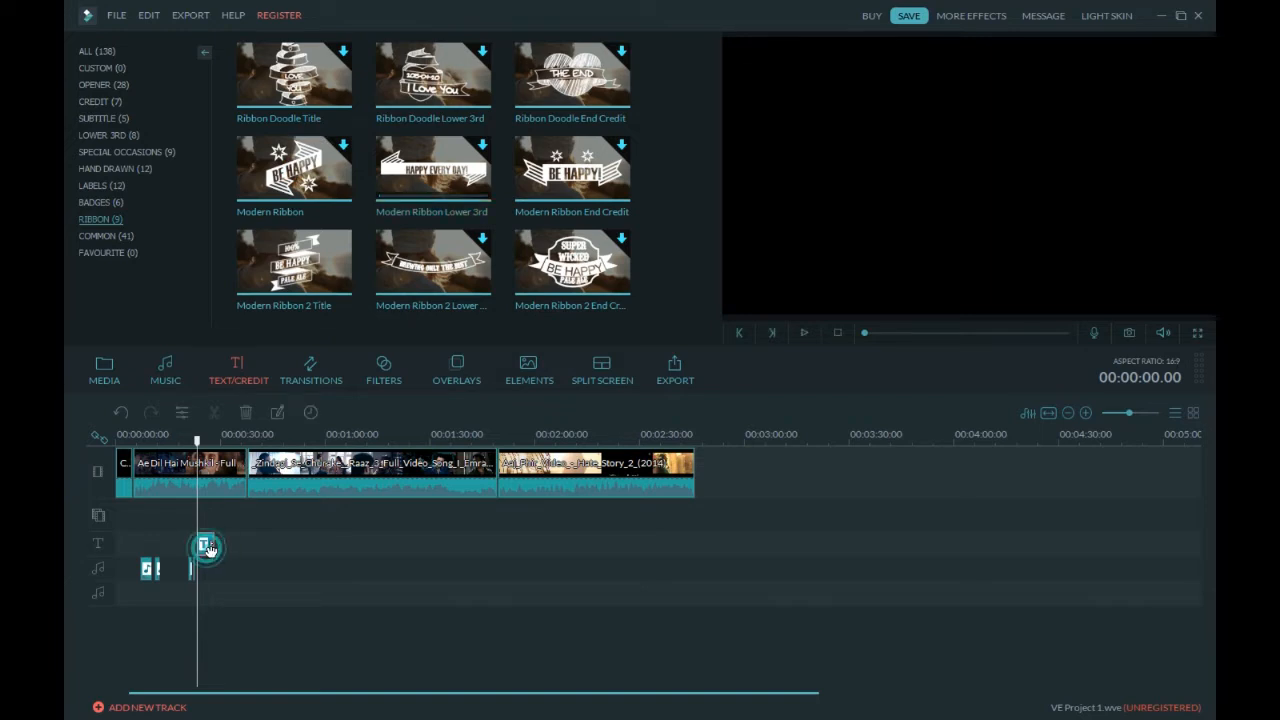
{"action": "key", "text": "space"}
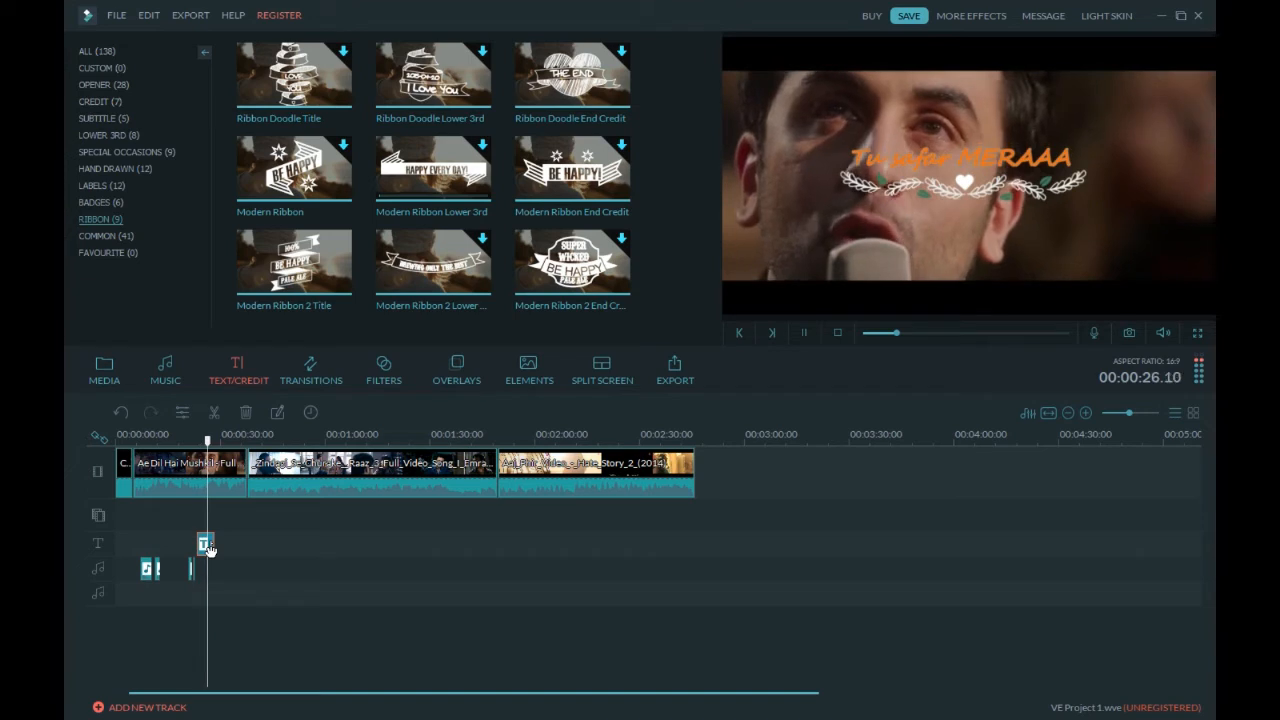
{"action": "key", "text": "space"}
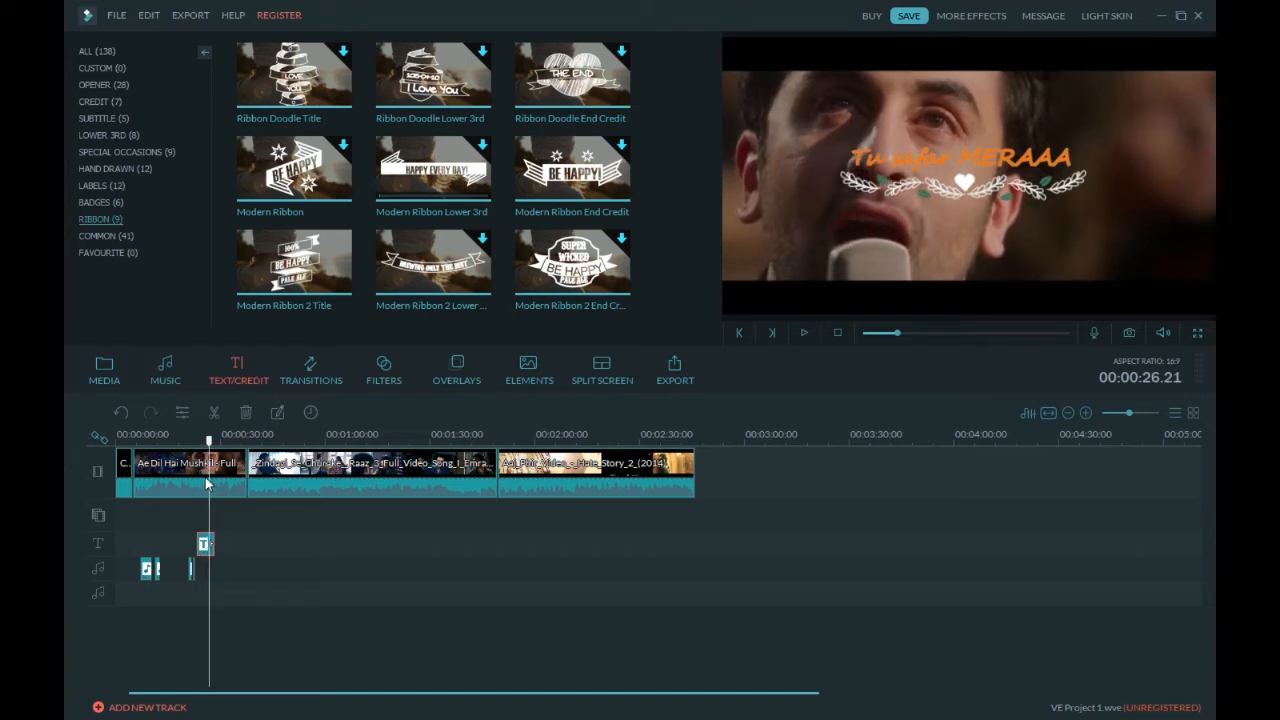
- Add the Cross_split transition at the join between the Ae Dil Hai Mushkil and Zindagi Se Chura Ke song clips
{"action": "left_click", "coordinate": [312, 380]}
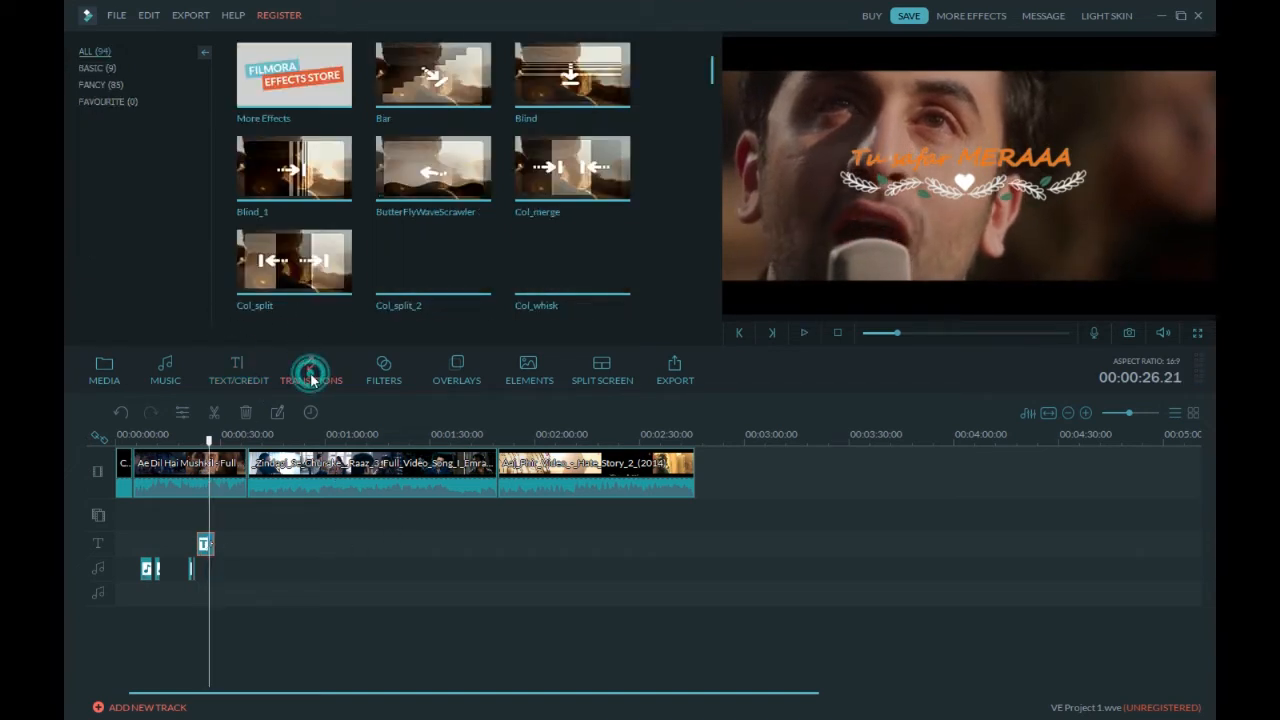
{"action": "left_click_drag", "start_coordinate": [710, 72], "coordinate": [711, 102]}
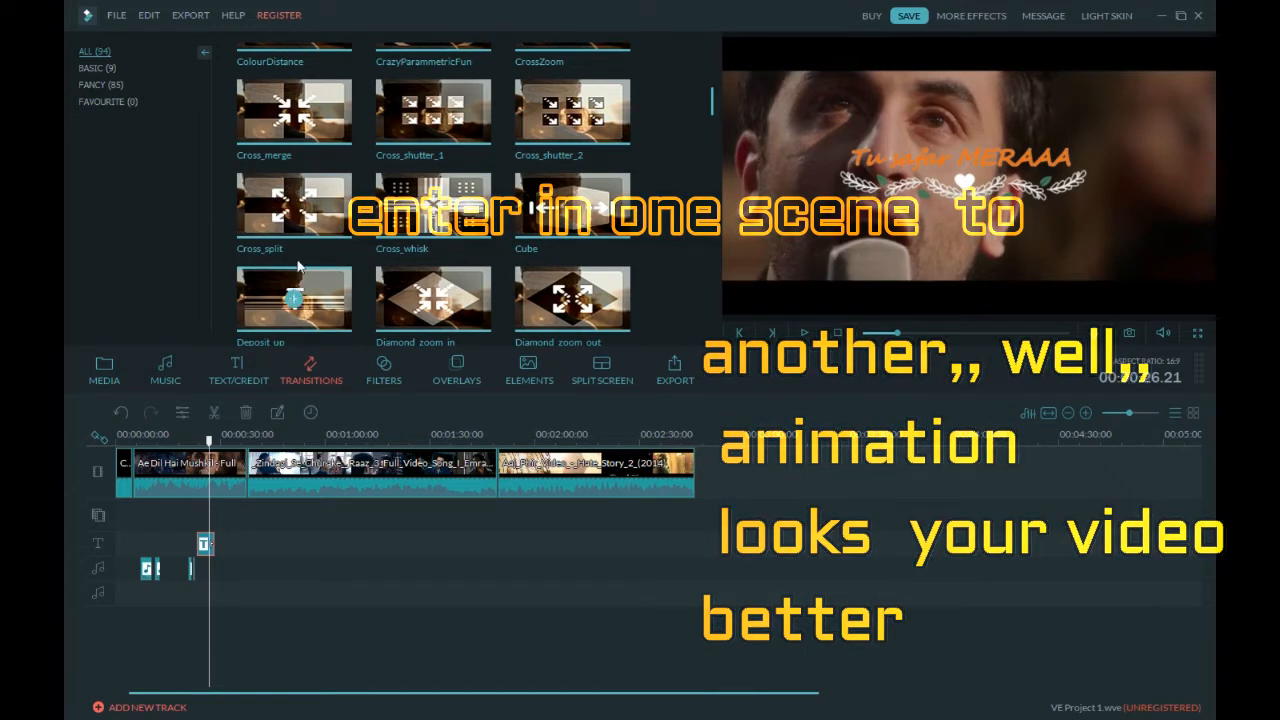
{"action": "left_click", "coordinate": [296, 228]}
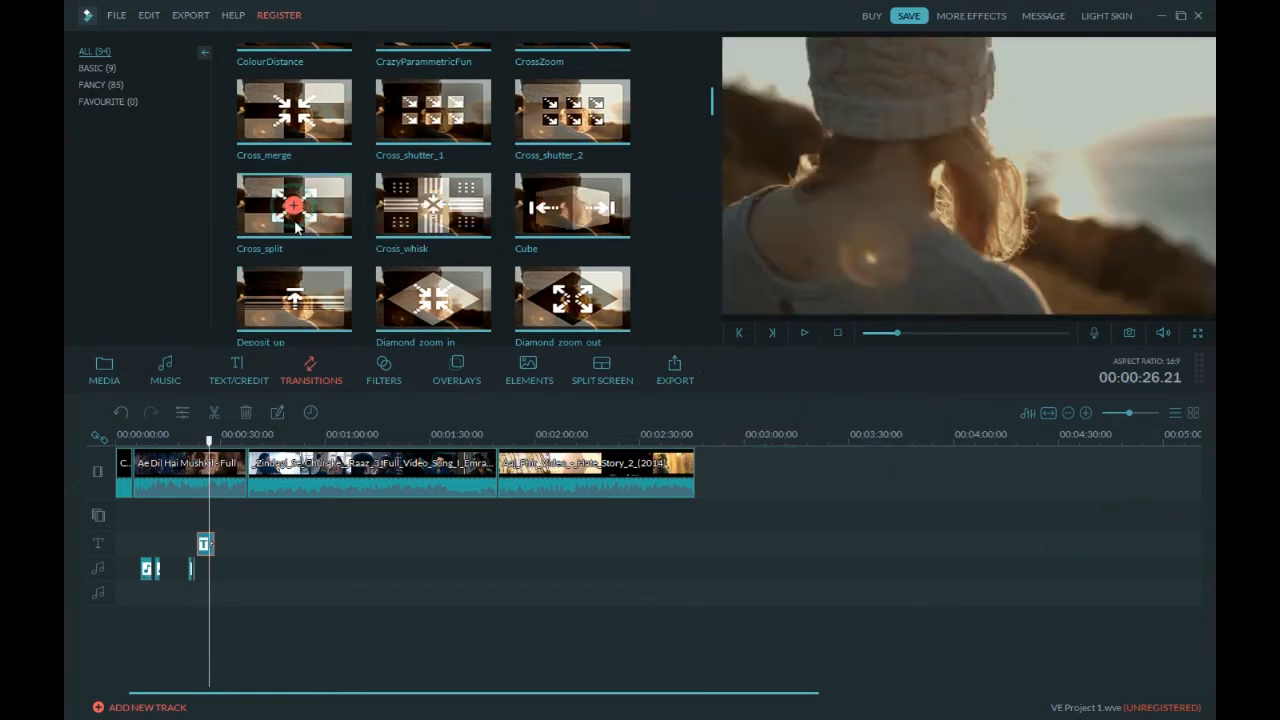
{"action": "left_click_drag", "start_coordinate": [296, 228], "coordinate": [283, 502]}
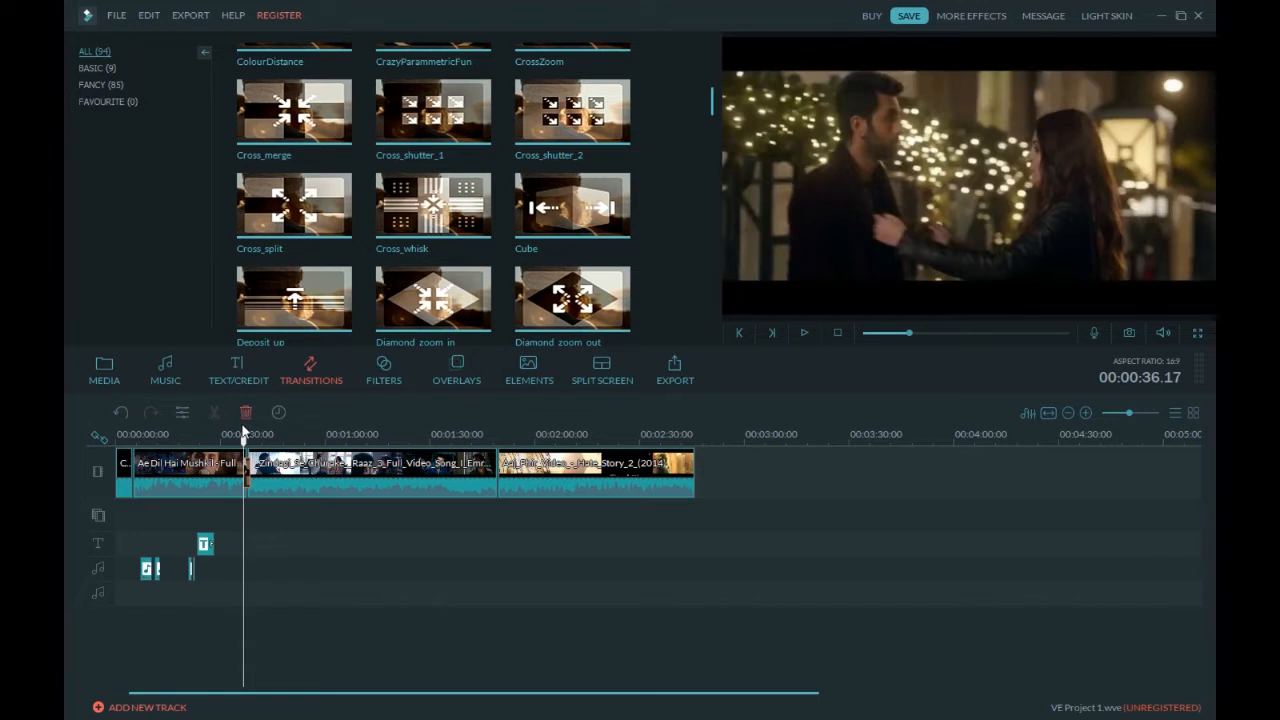
- Play the sequence twice across the Cross_split transition, starting shortly before the join
{"action": "left_click_drag", "start_coordinate": [242, 436], "coordinate": [234, 440]}
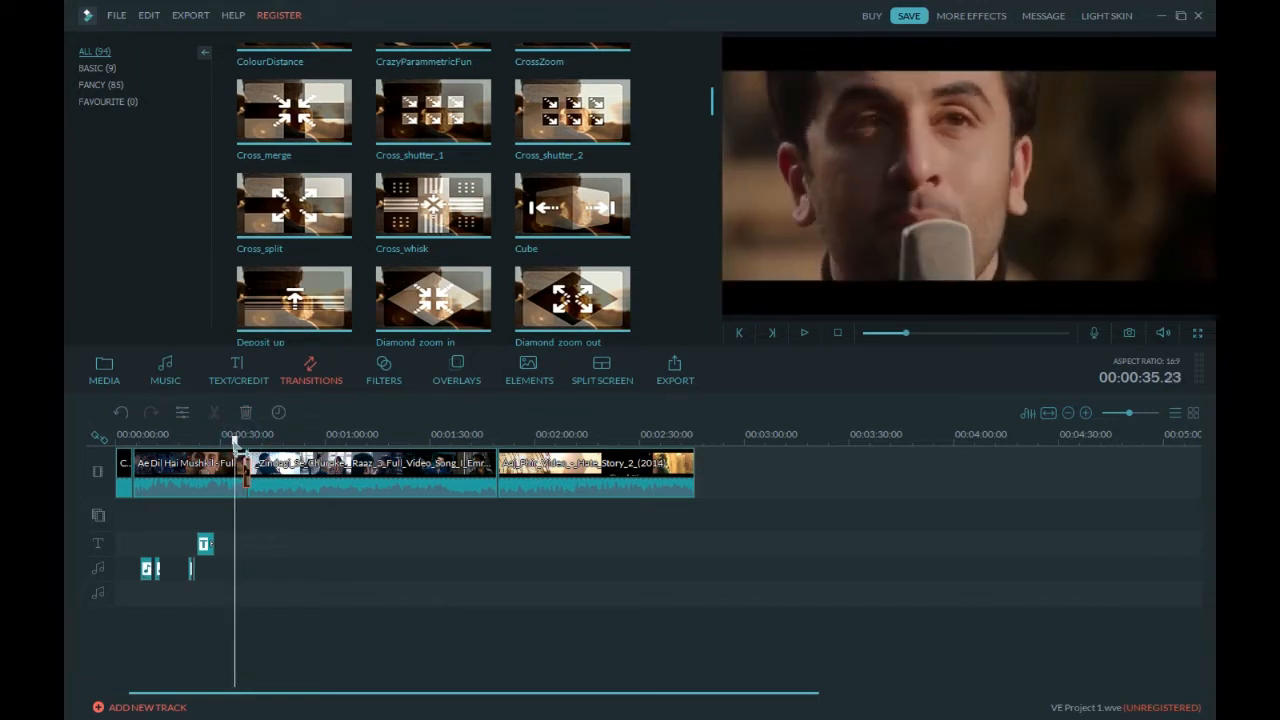
{"action": "key", "text": "space"}
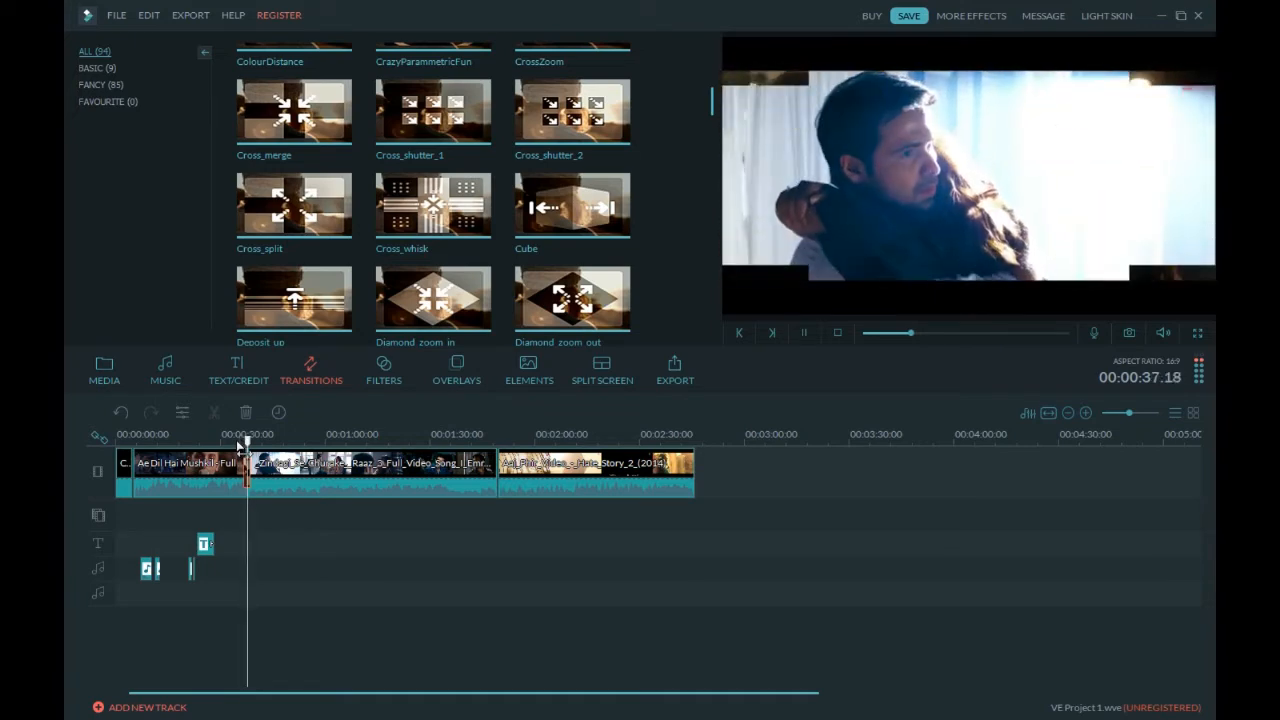
{"action": "key", "text": "space"}
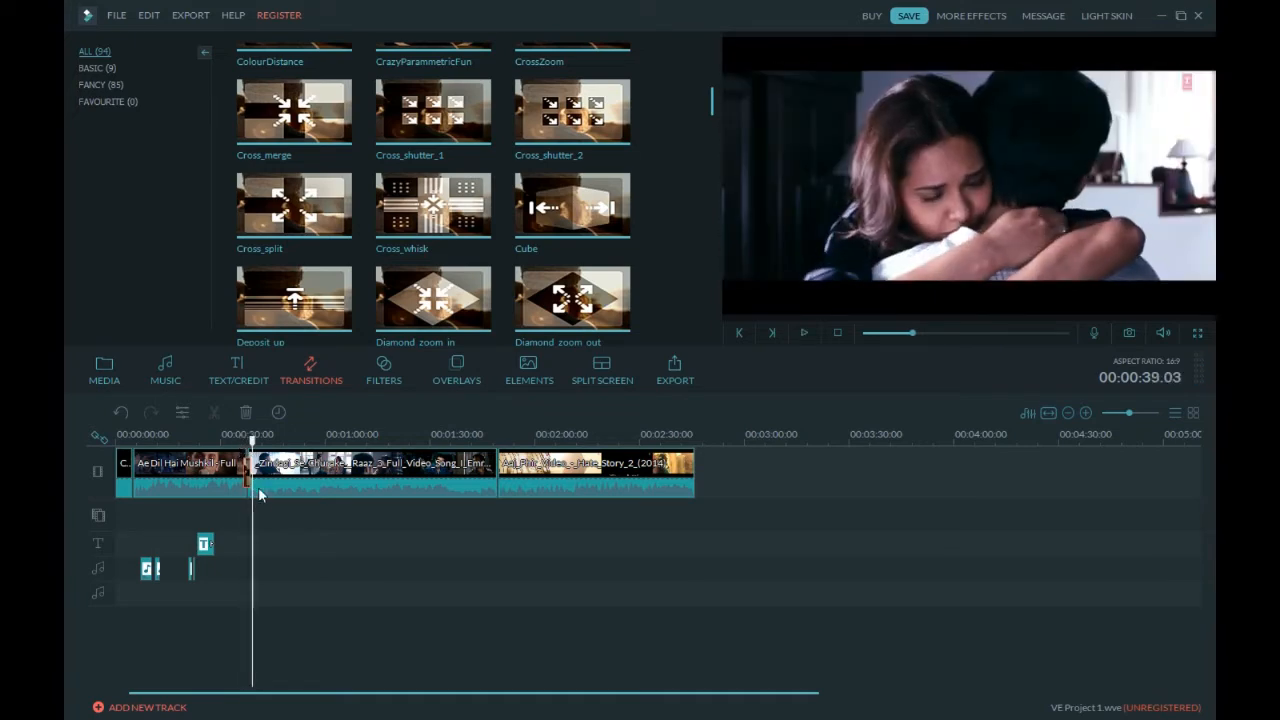
{"action": "left_click_drag", "start_coordinate": [252, 440], "coordinate": [227, 440]}
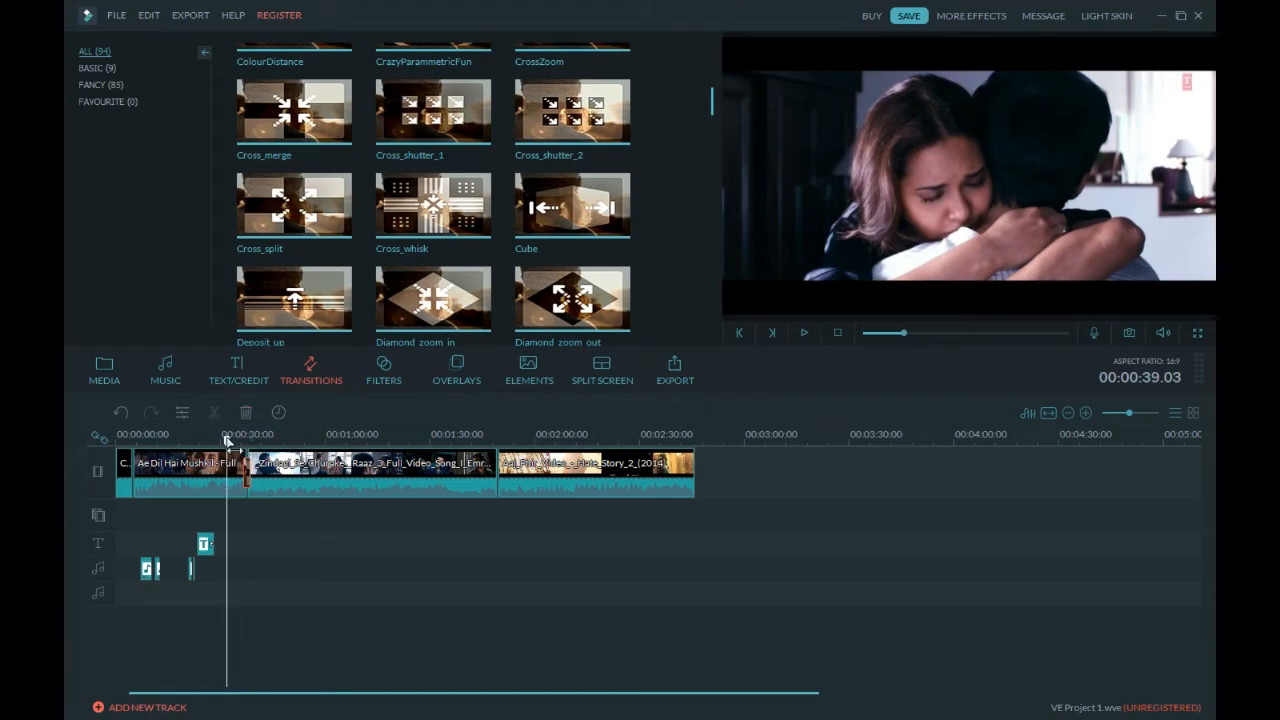
{"action": "key", "text": "space"}
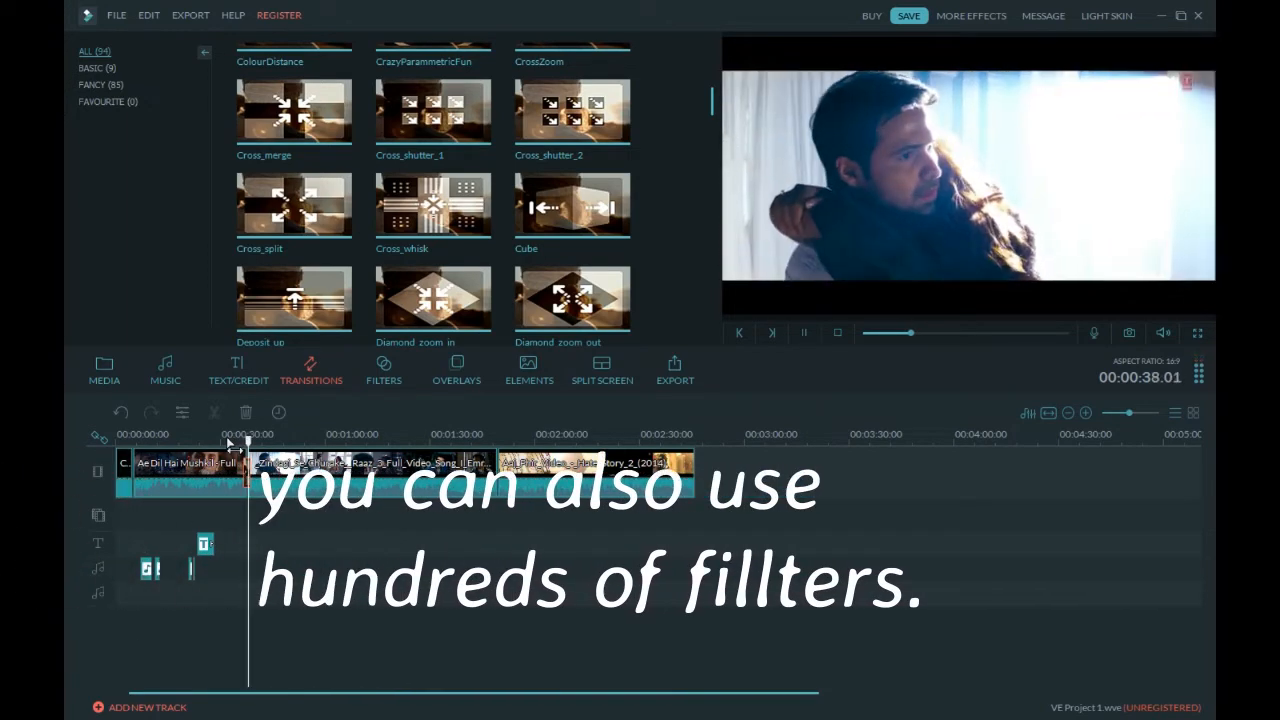
{"action": "key", "text": "space"}
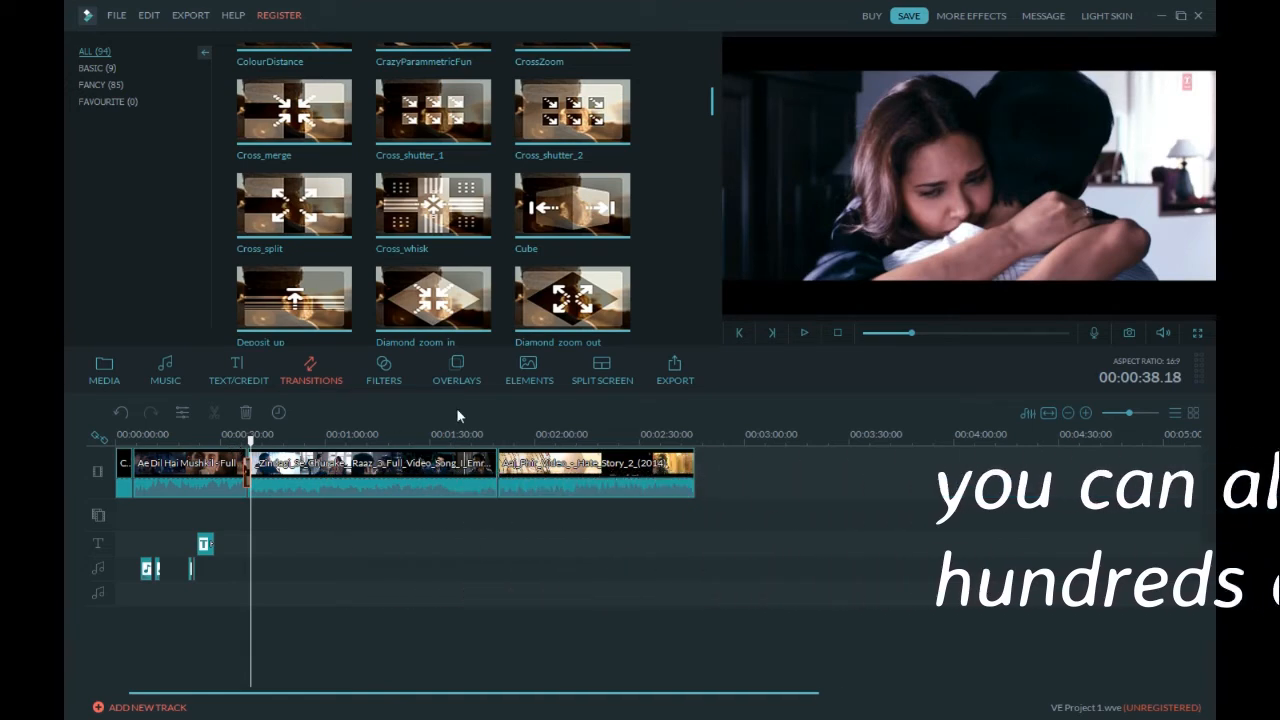
- Add the Jigsaw_E filter to the filter track at 00:00:38.18
{"action": "left_click", "coordinate": [394, 380]}
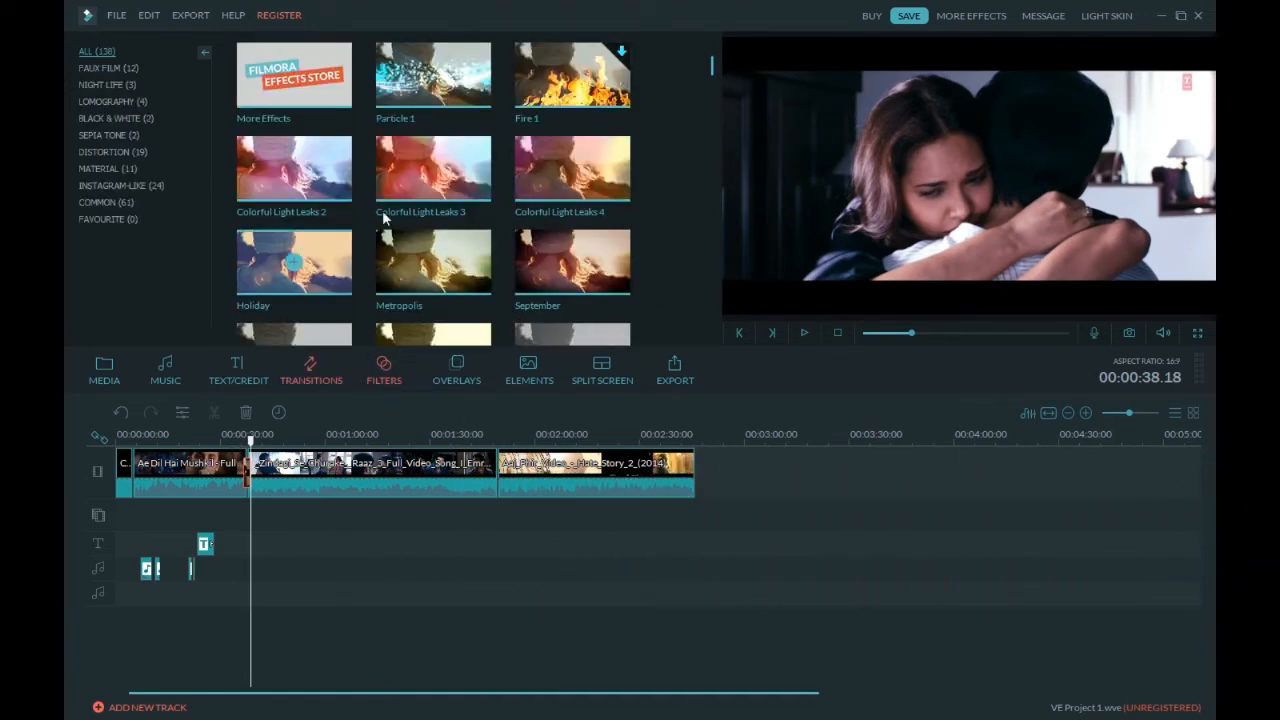
{"action": "left_click_drag", "start_coordinate": [712, 70], "coordinate": [719, 111]}
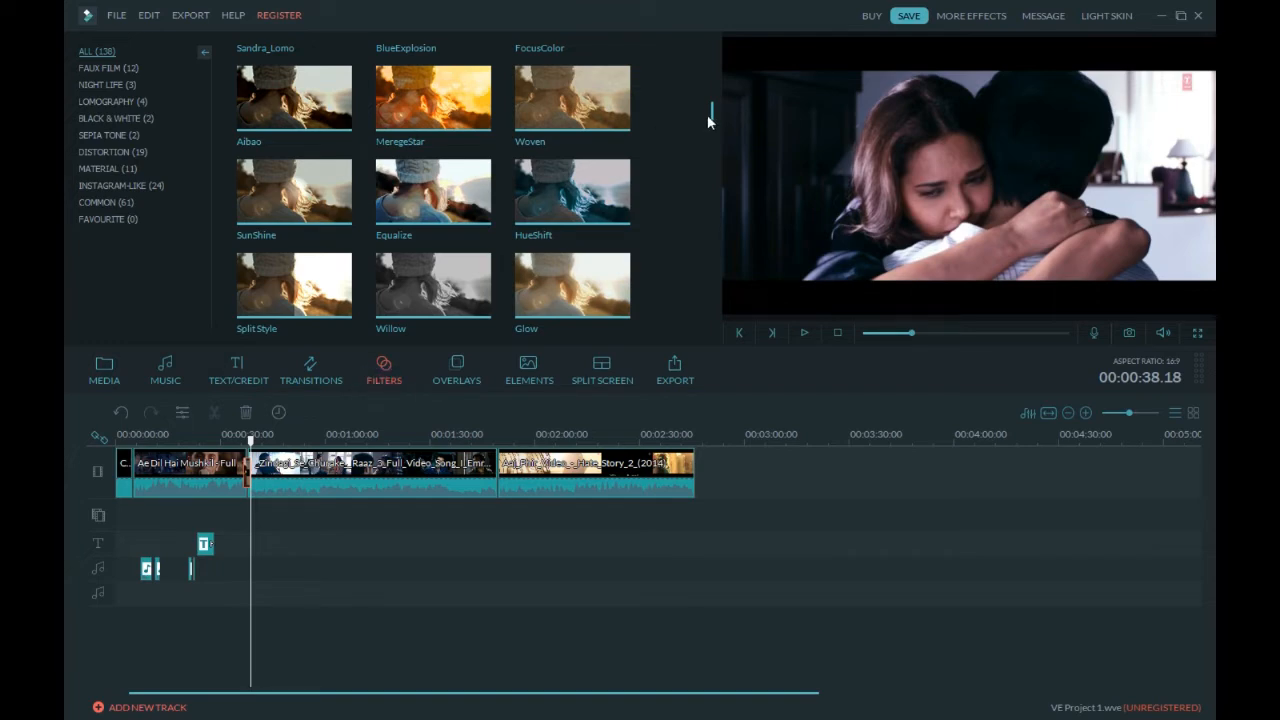
{"action": "left_click_drag", "start_coordinate": [711, 115], "coordinate": [711, 162]}
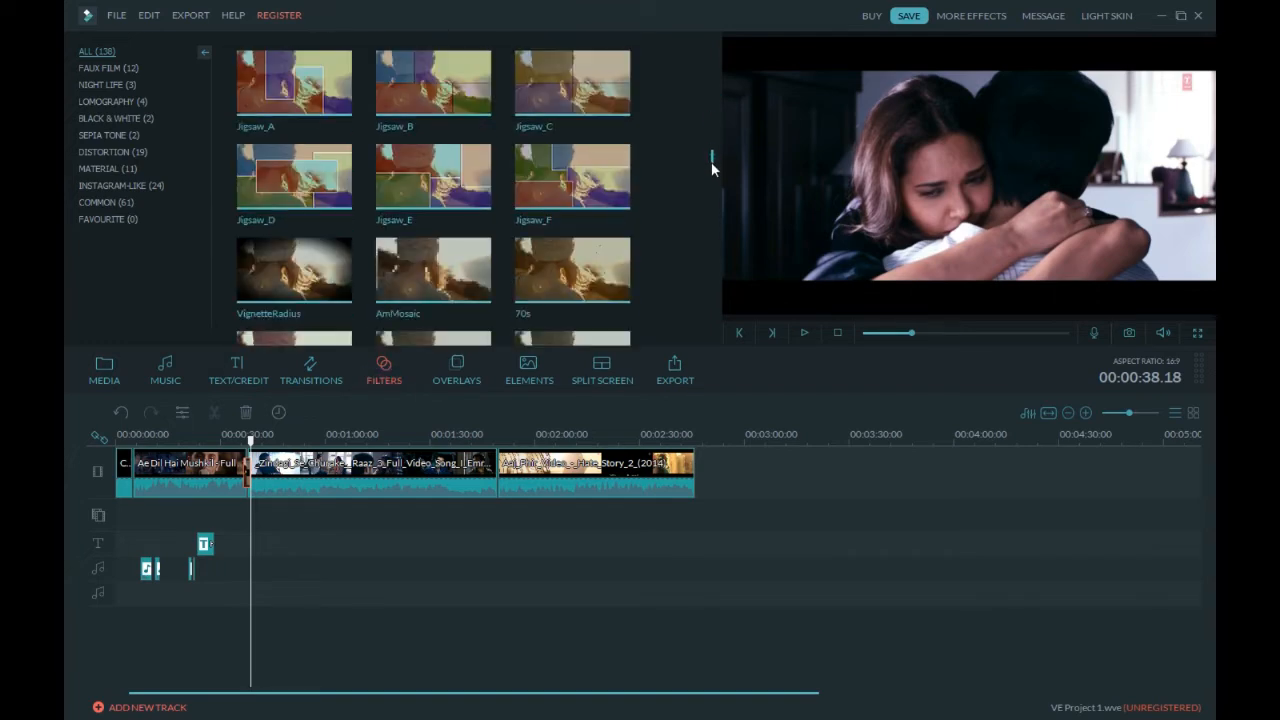
{"action": "mouse_move", "coordinate": [434, 178]}
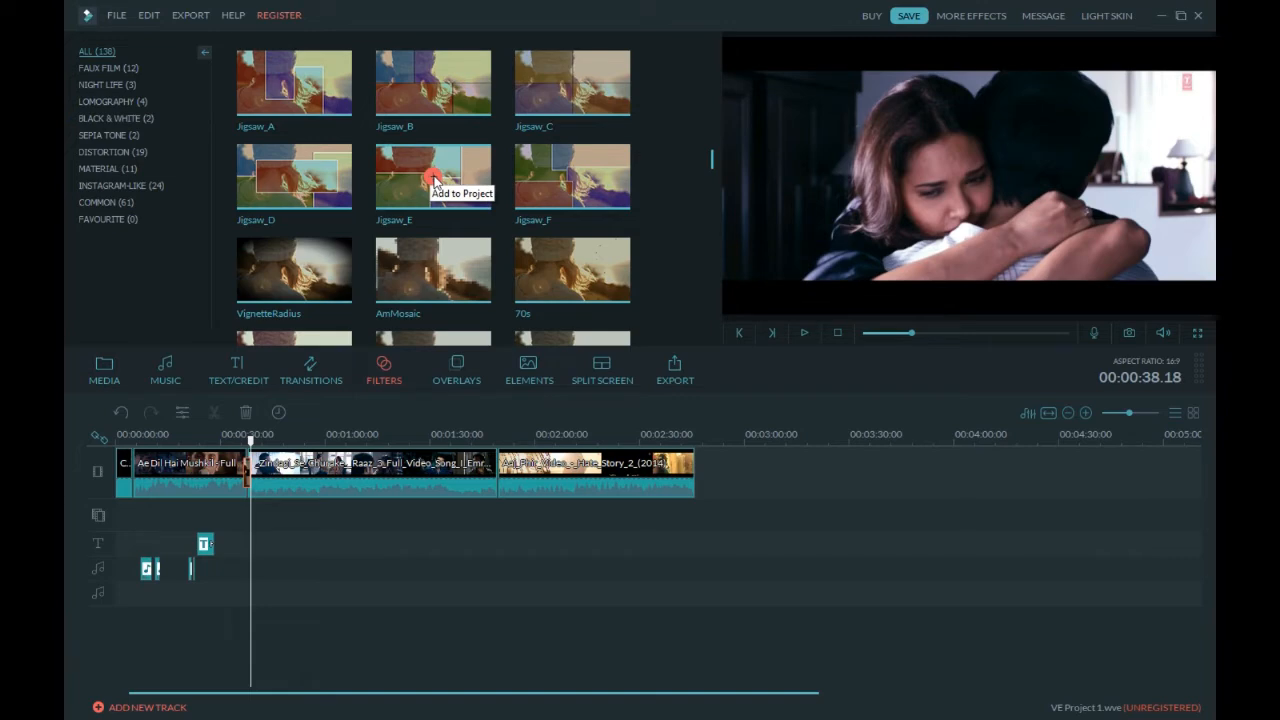
{"action": "left_click", "coordinate": [434, 180]}
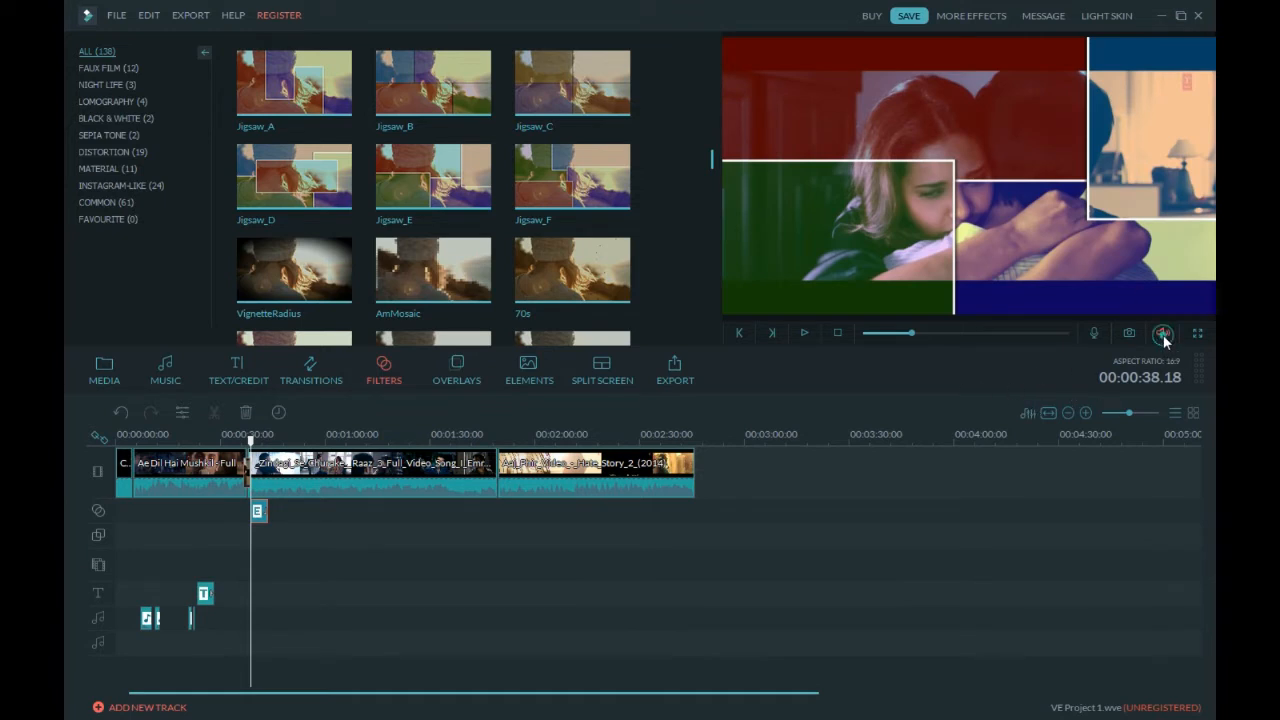
- Turn the preview volume down and play the section with the Jigsaw_E filter
{"action": "mouse_move", "coordinate": [1165, 342]}
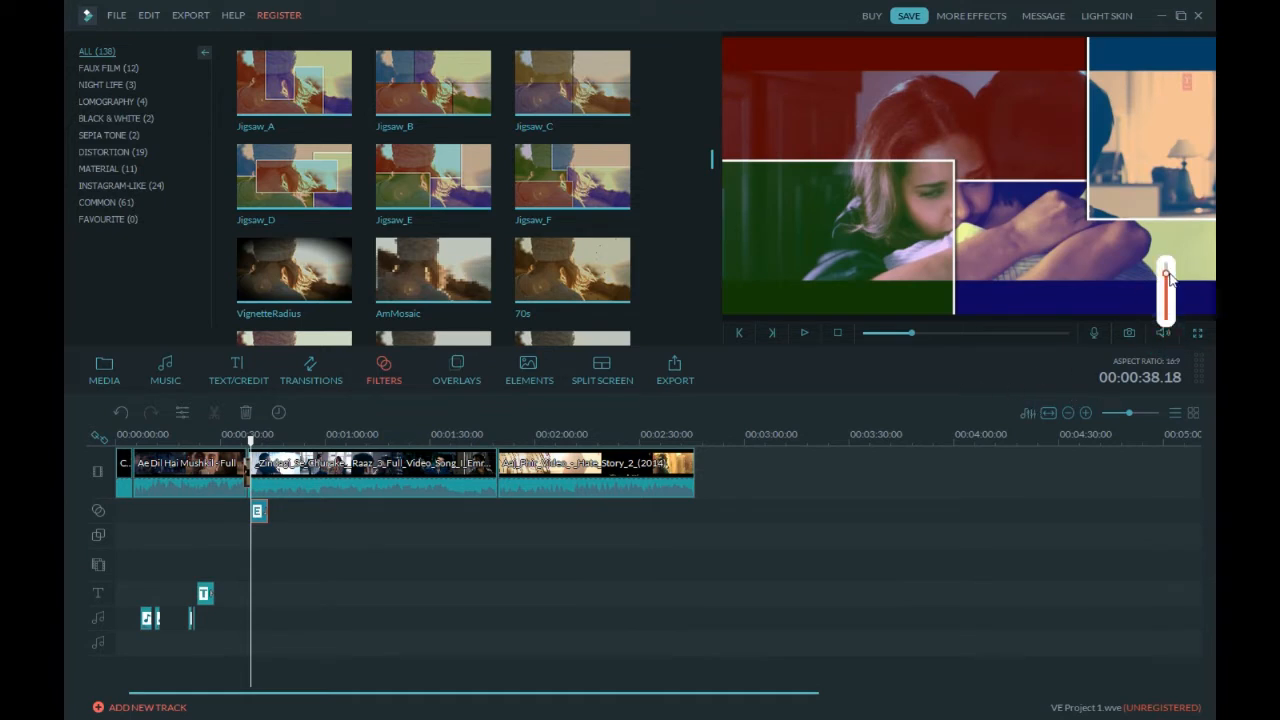
{"action": "left_click_drag", "start_coordinate": [1167, 276], "coordinate": [1171, 322]}
{"action": "key", "text": "space"}
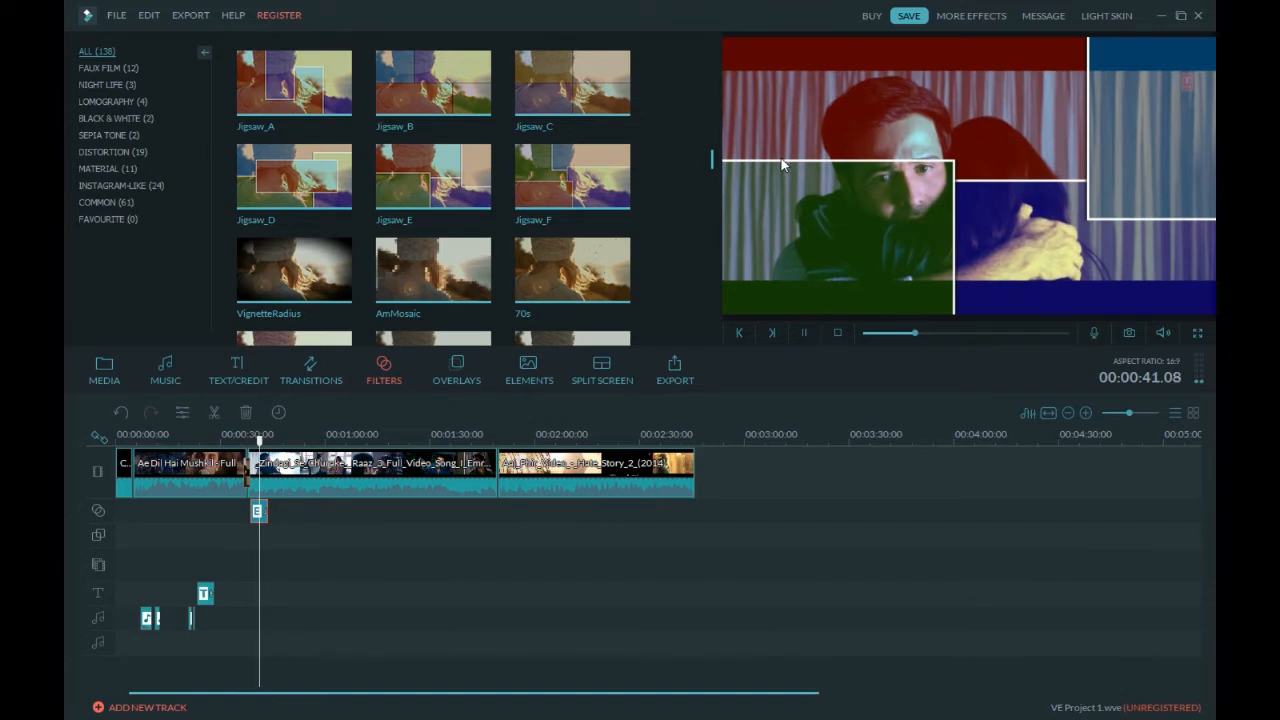
- Add the AmMosaic filter directly after Jigsaw_E and the Snow2 filter at 00:00:54.07
{"action": "left_click", "coordinate": [434, 272]}
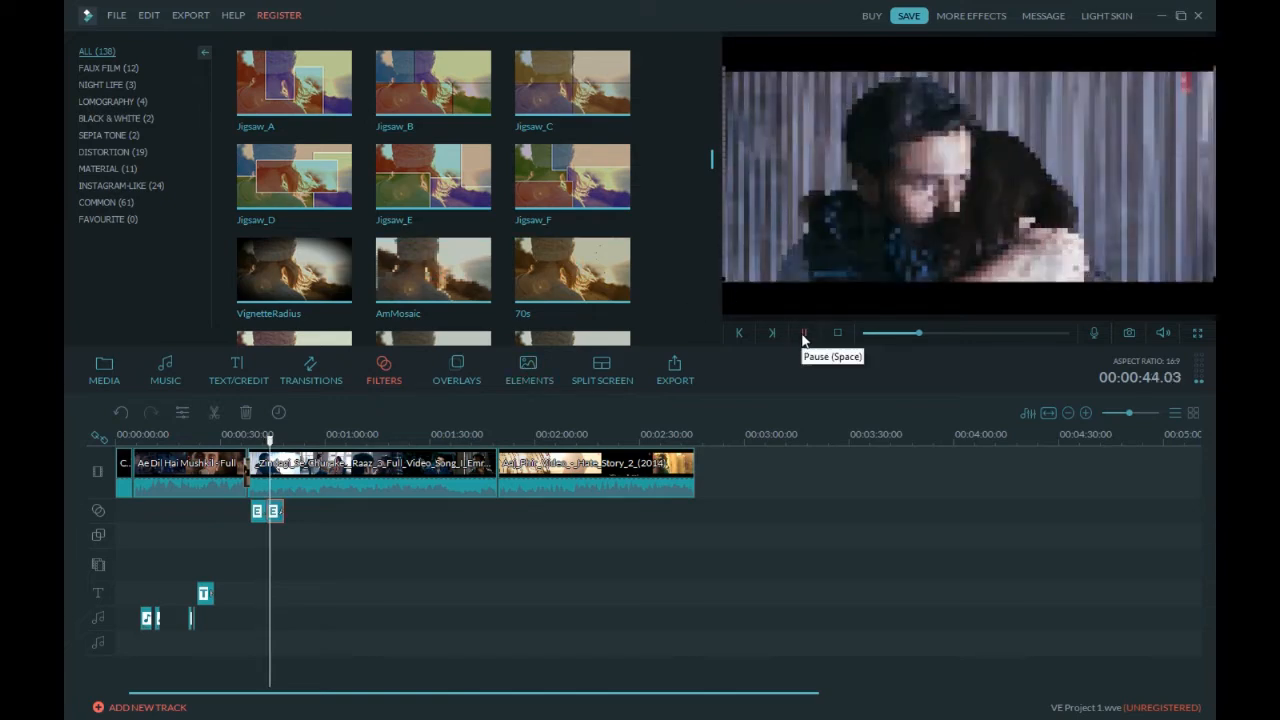
{"action": "left_click_drag", "start_coordinate": [711, 157], "coordinate": [711, 222]}
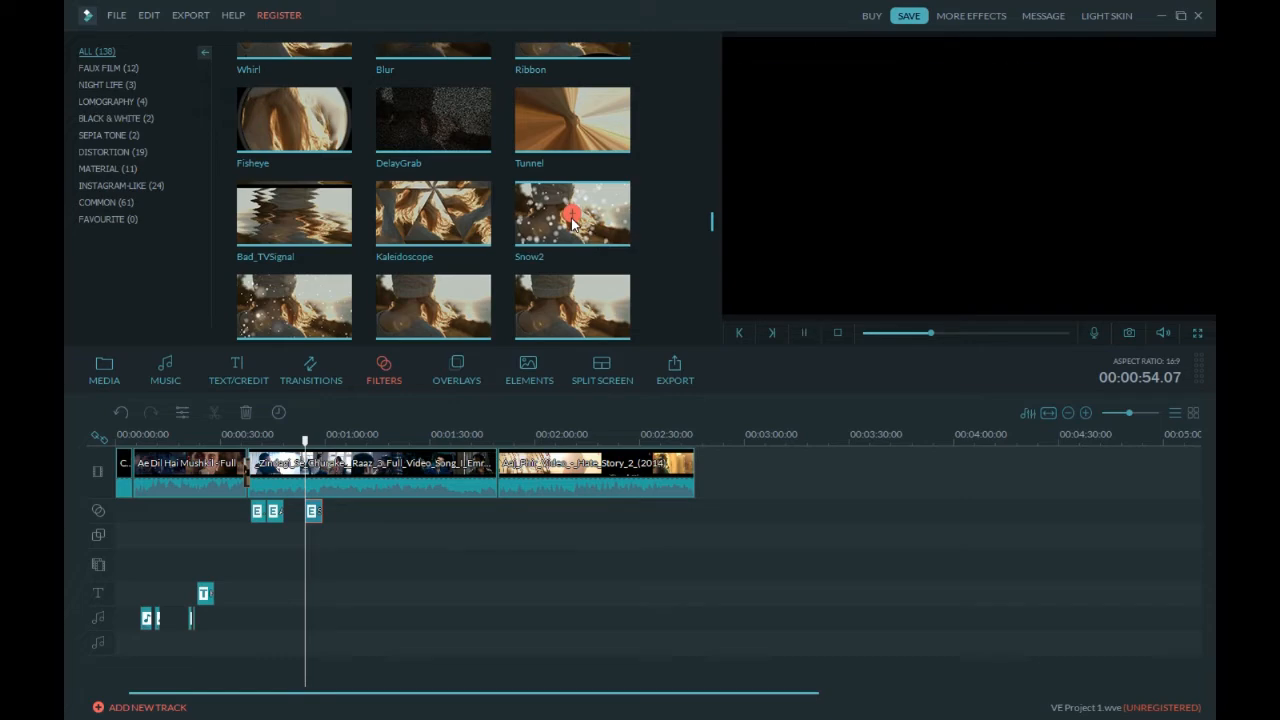
{"action": "left_click", "coordinate": [573, 222]}
{"action": "left_click_drag", "start_coordinate": [313, 442], "coordinate": [248, 441]}
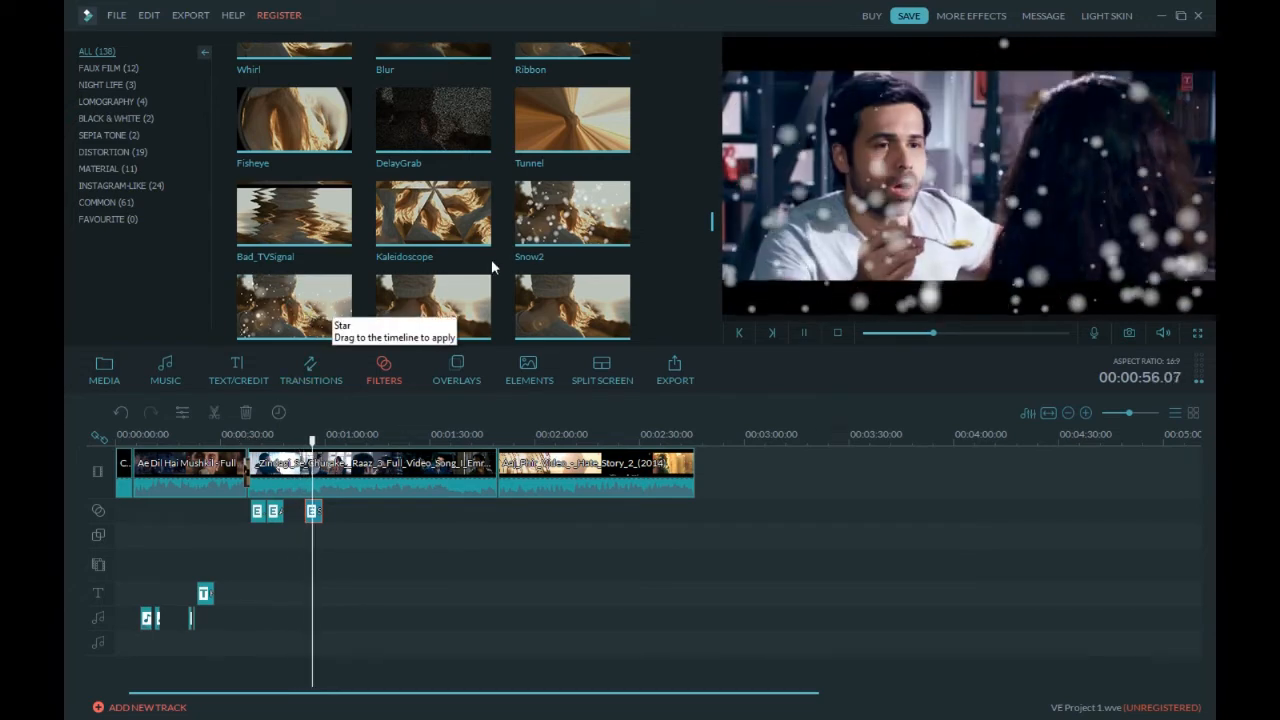
- Add the Charcoal filter at 00:01:01.18 and play that part of the sequence
{"action": "scroll", "coordinate": [706, 220], "scroll_direction": "down", "scroll_amount": 5}
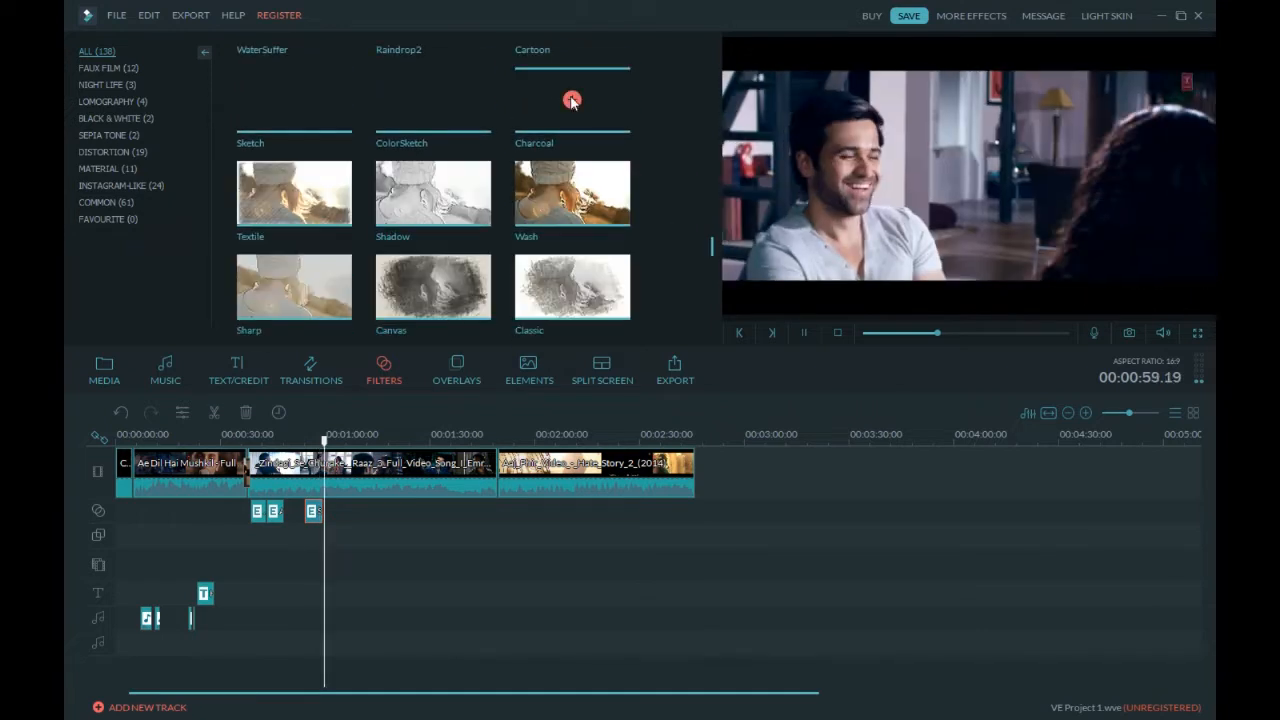
{"action": "left_click", "coordinate": [572, 100]}
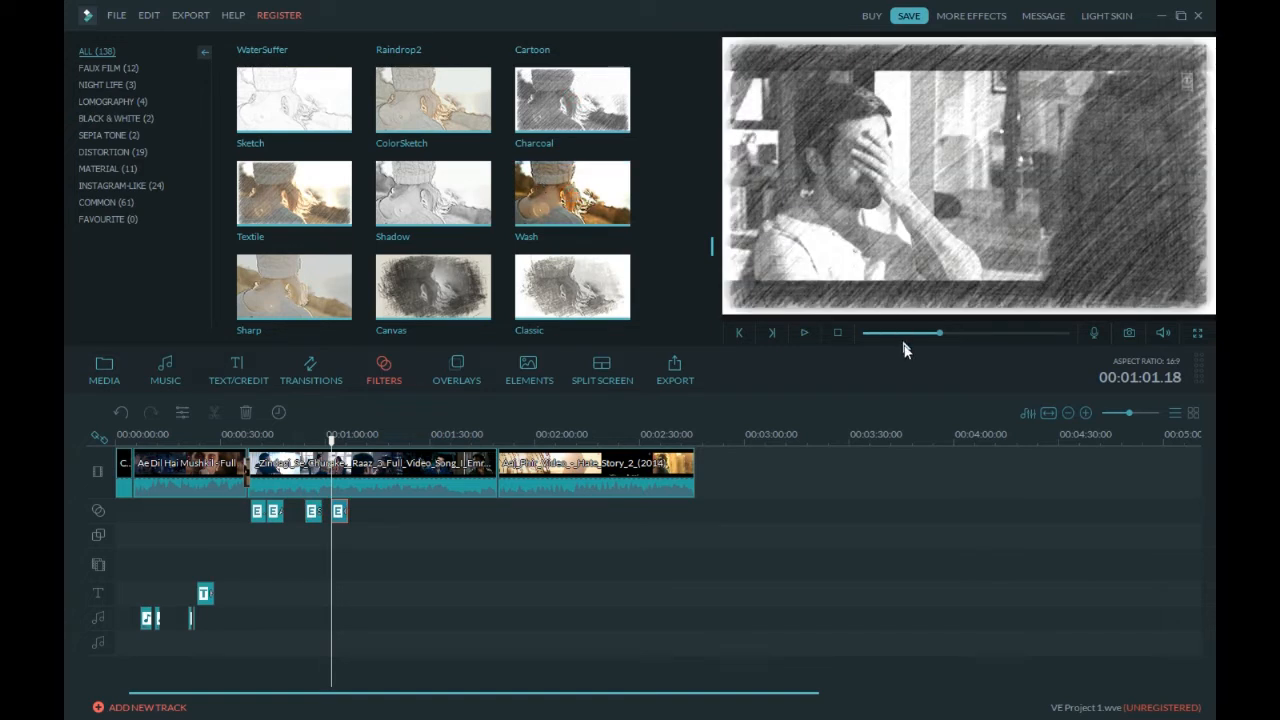
{"action": "left_click", "coordinate": [802, 336]}
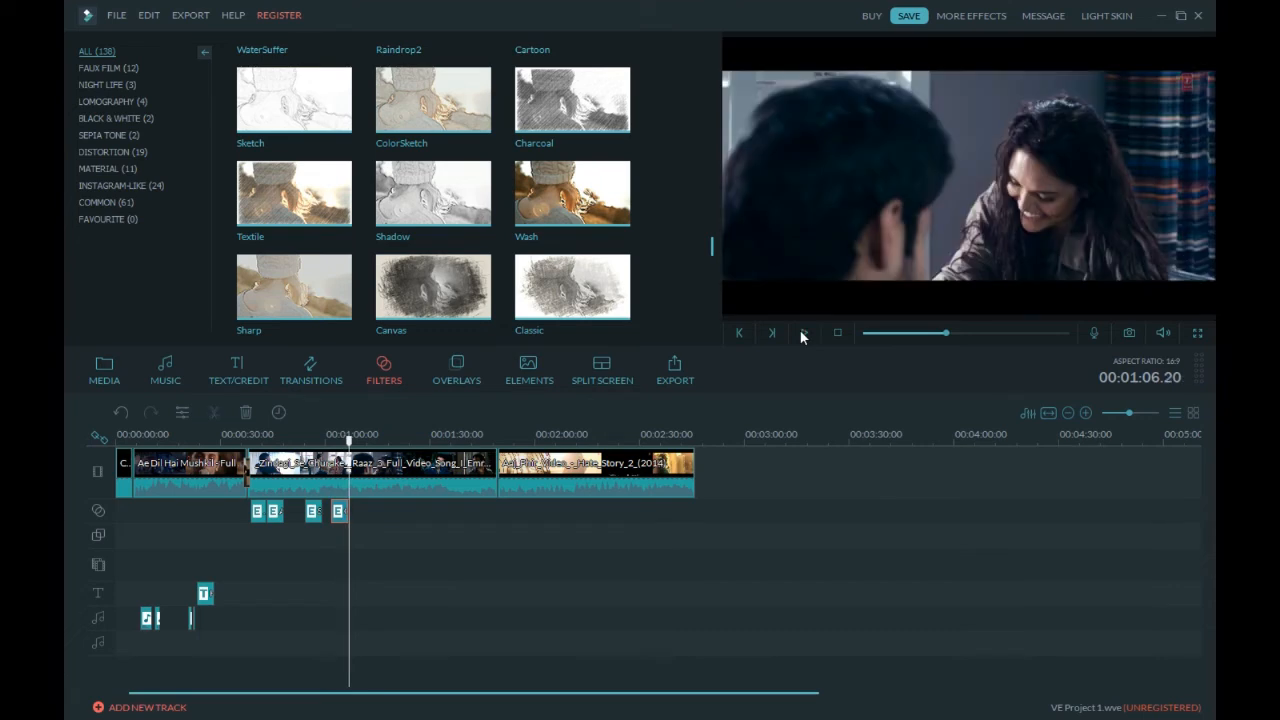
- Add Grunge Overlay 5 to the overlay track at 00:01:06.20 and play that part of the sequence
{"action": "left_click", "coordinate": [465, 364]}
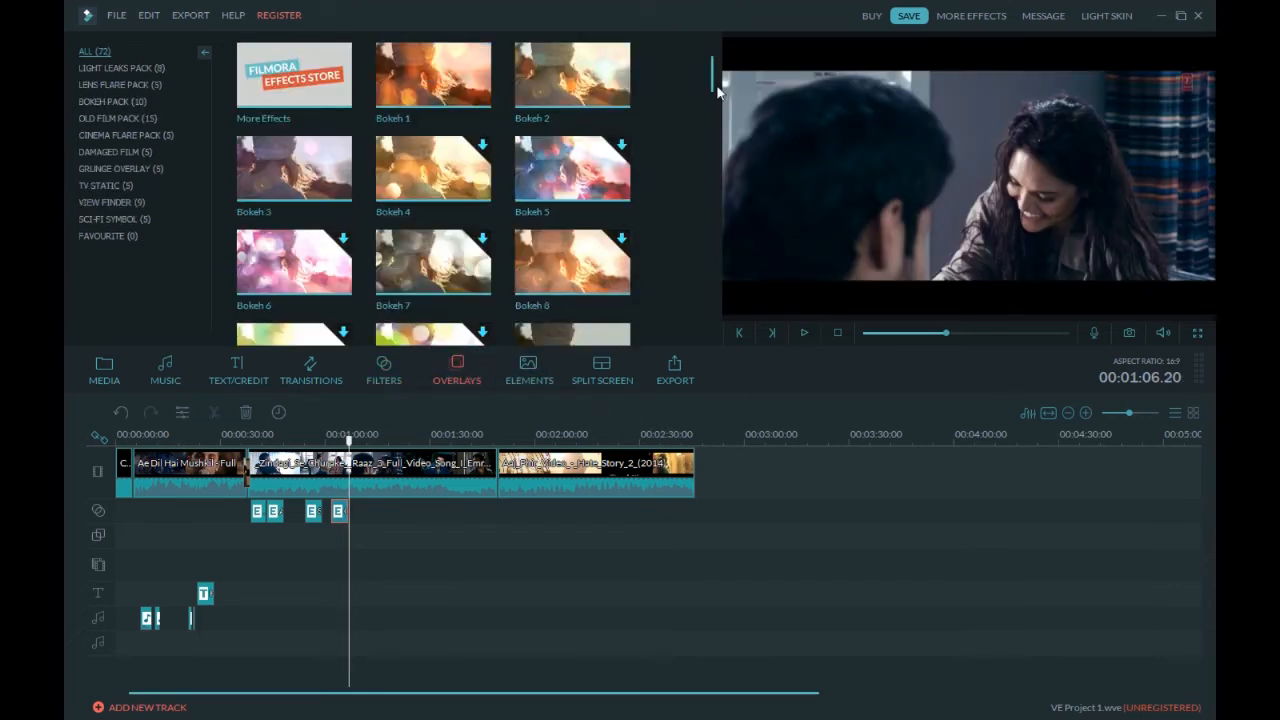
{"action": "left_click_drag", "start_coordinate": [710, 76], "coordinate": [708, 136]}
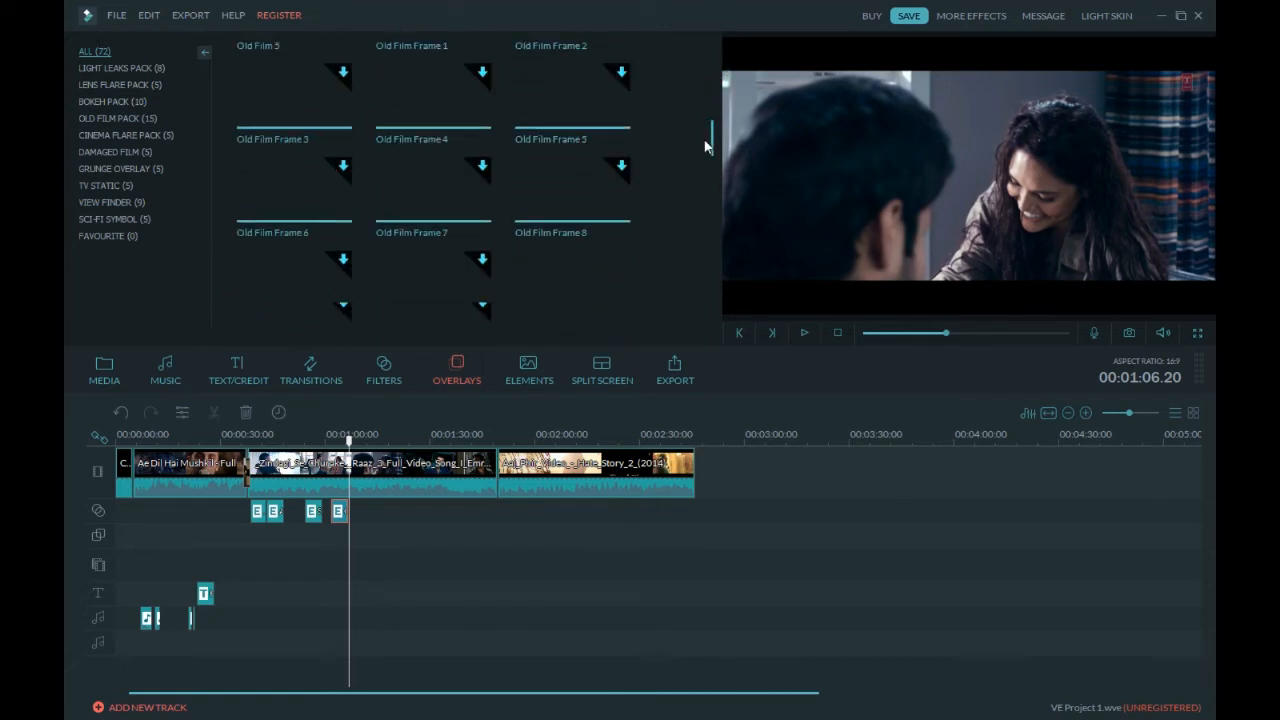
{"action": "left_click_drag", "start_coordinate": [704, 150], "coordinate": [708, 251]}
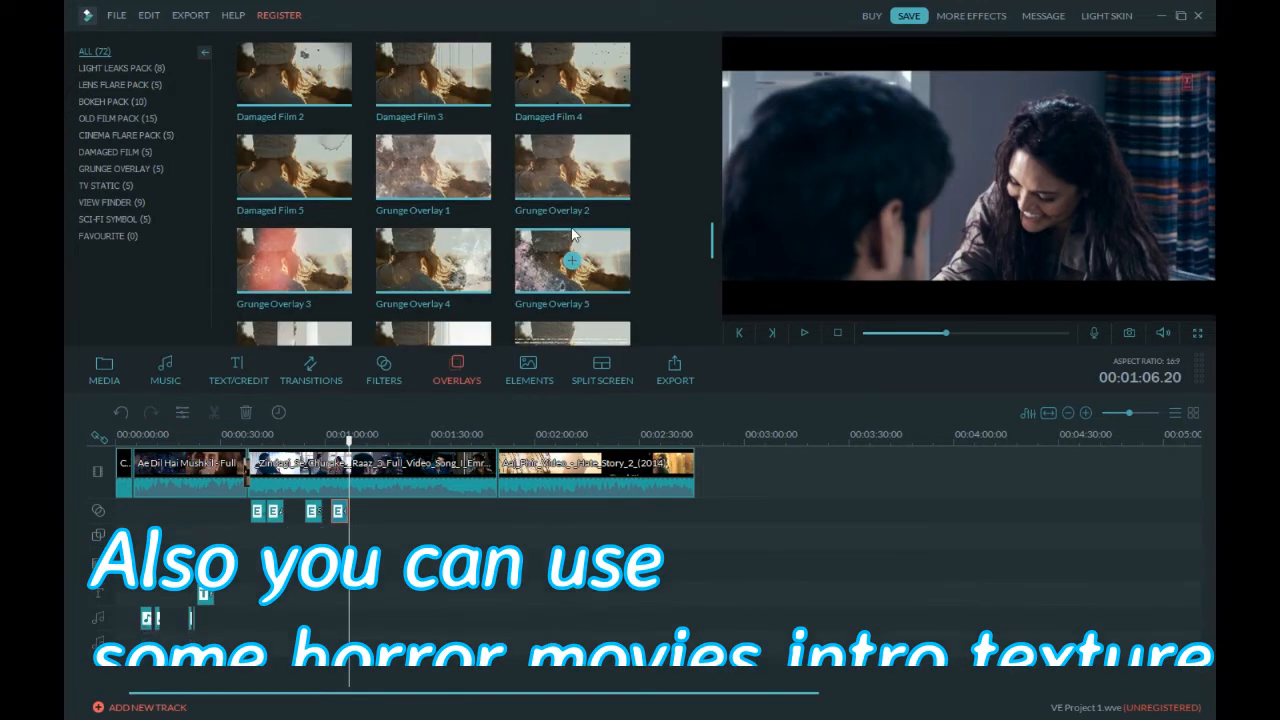
{"action": "left_click", "coordinate": [572, 259]}
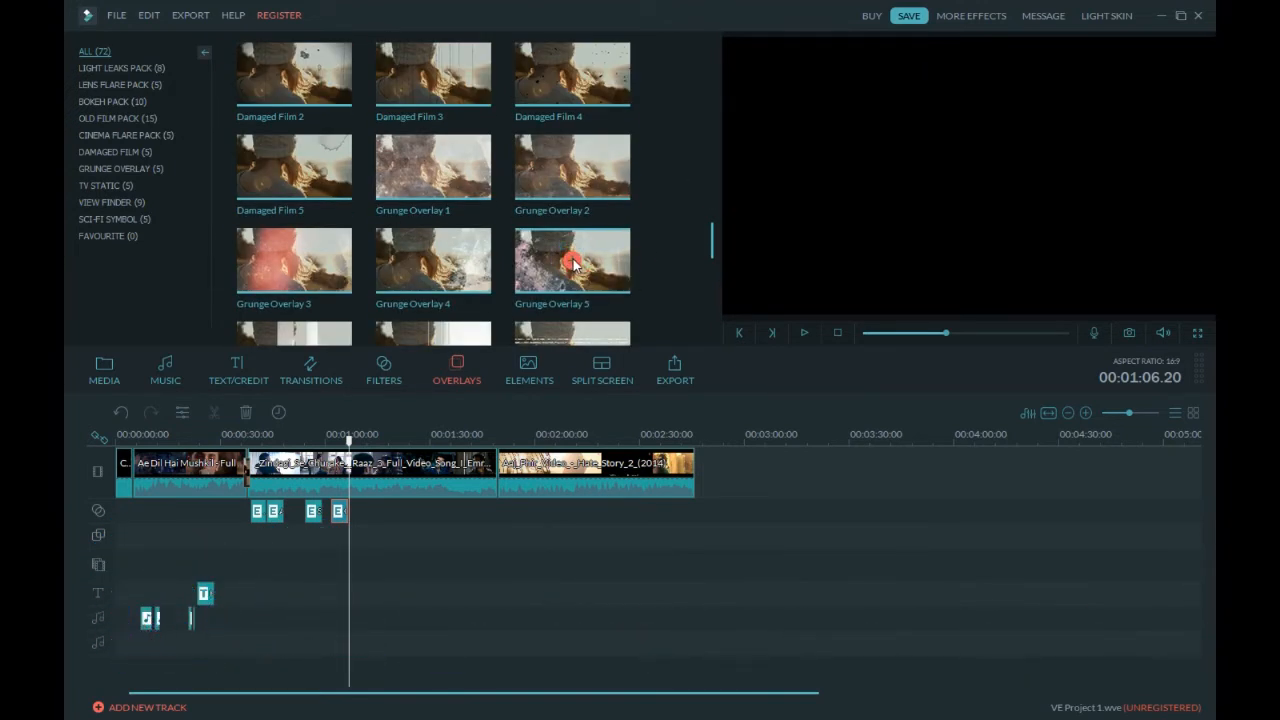
{"action": "left_click_drag", "start_coordinate": [572, 262], "coordinate": [422, 522]}
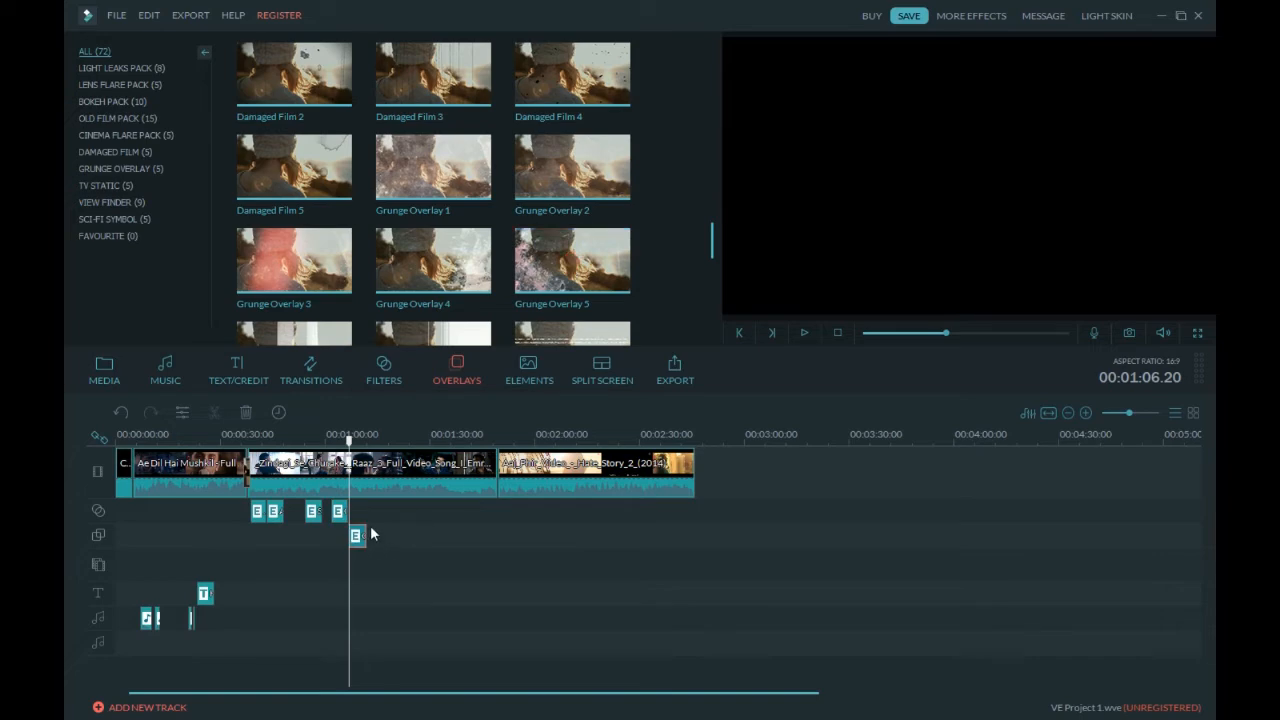
{"action": "left_click", "coordinate": [803, 333]}
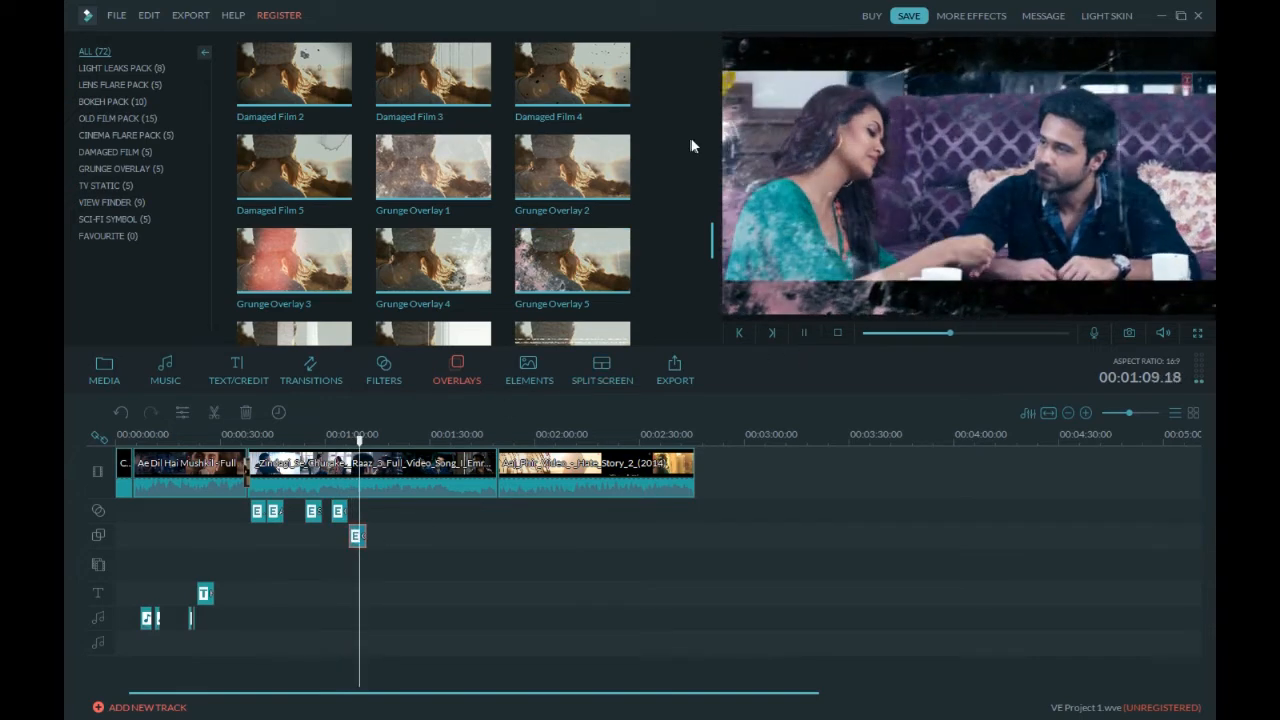
- Add the Sci-fi Symbol 4 overlay at 00:01:18.06 and Sci-fi Symbol 5 at 00:01:26.15, and play each part of the sequence
{"action": "left_click_drag", "start_coordinate": [714, 234], "coordinate": [714, 290]}
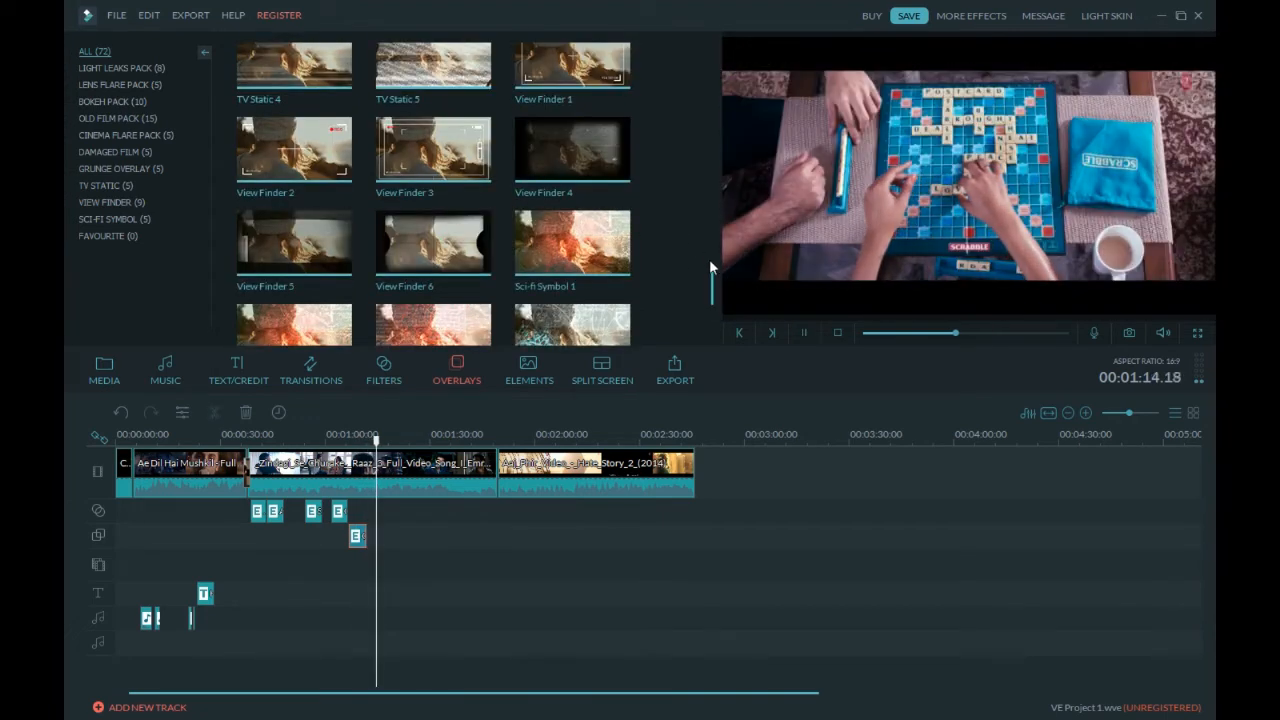
{"action": "scroll", "coordinate": [700, 265], "scroll_direction": "down", "scroll_amount": 2}
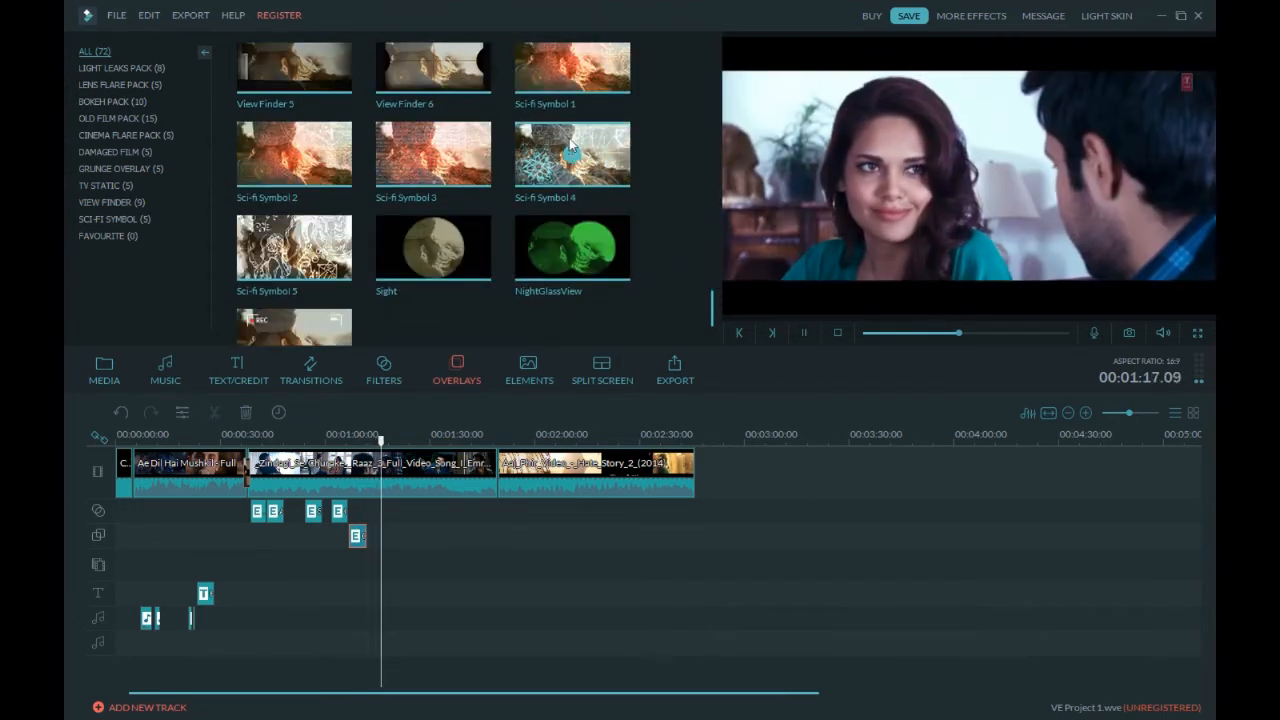
{"action": "left_click", "coordinate": [575, 150]}
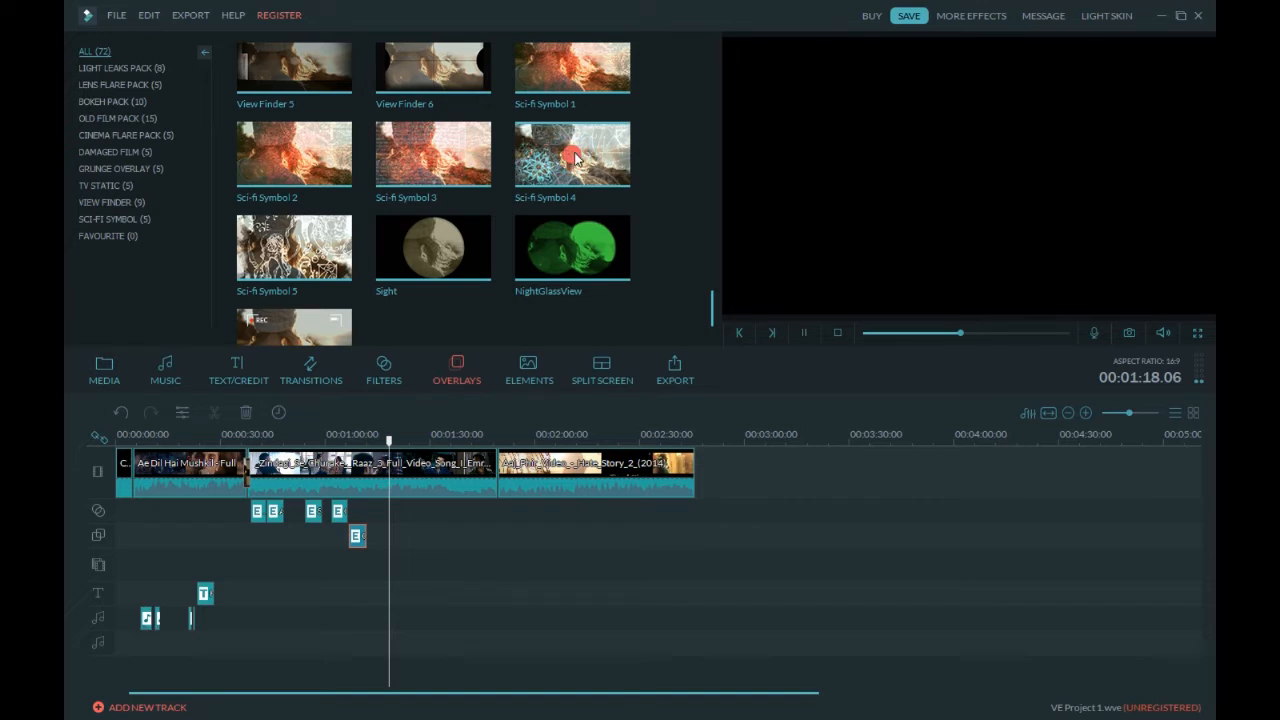
{"action": "left_click", "coordinate": [804, 334]}
{"action": "left_click", "coordinate": [558, 254]}
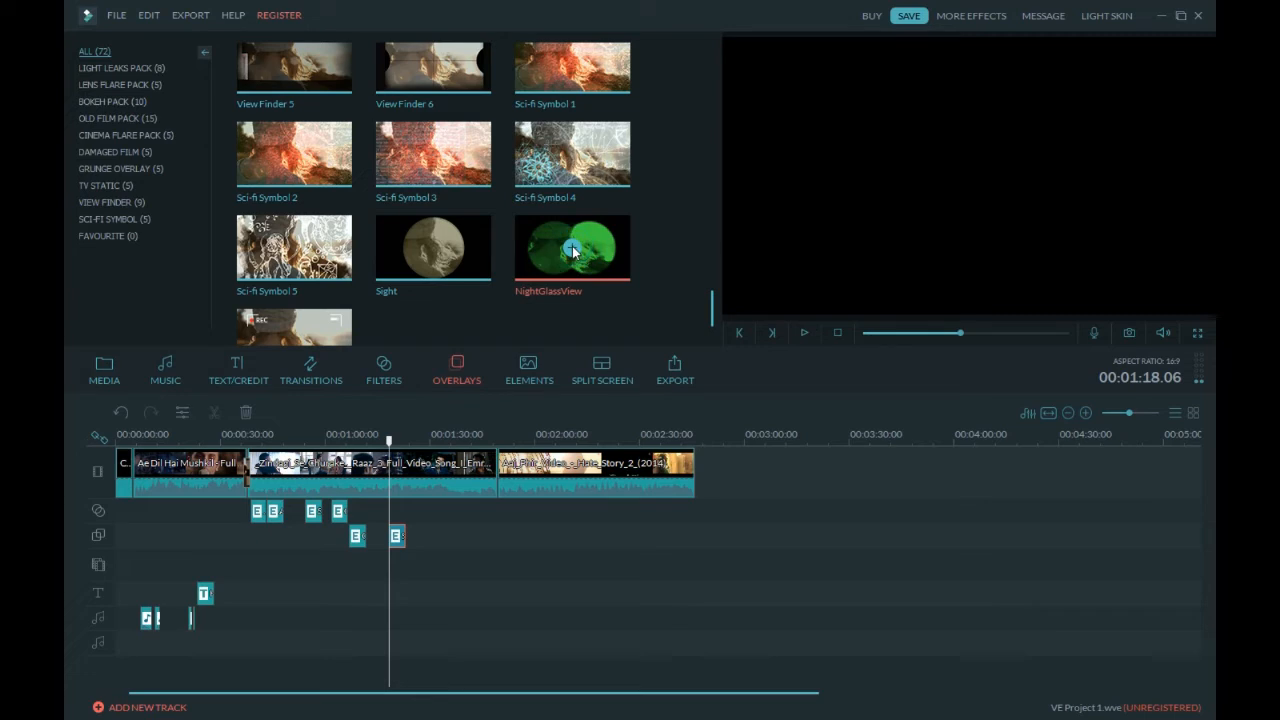
{"action": "left_click", "coordinate": [802, 333]}
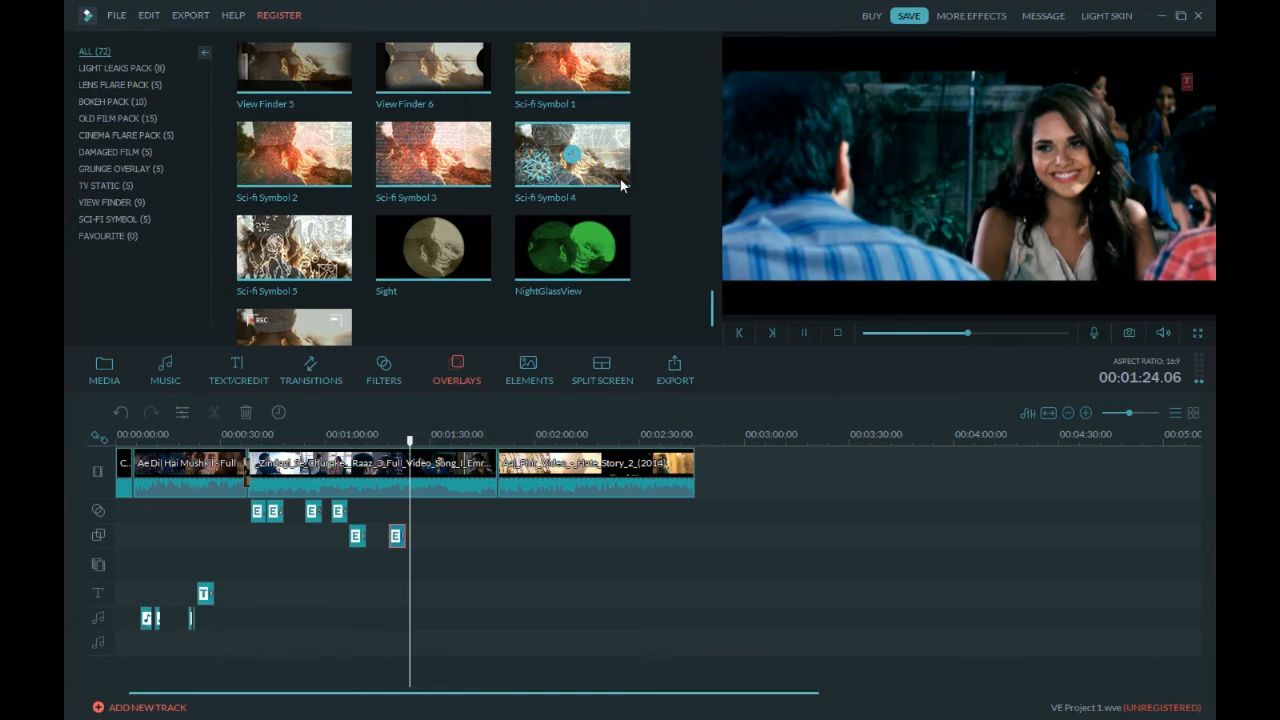
{"action": "double_click", "coordinate": [336, 252]}
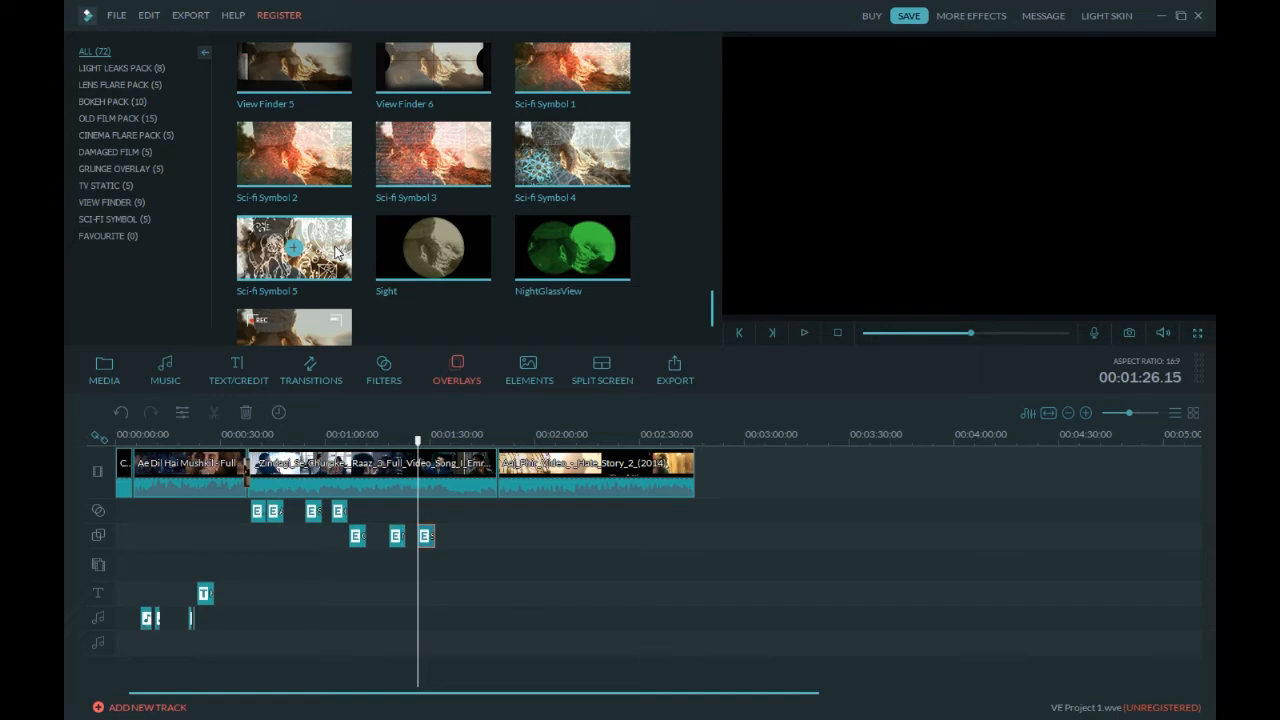
{"action": "key", "text": "space"}
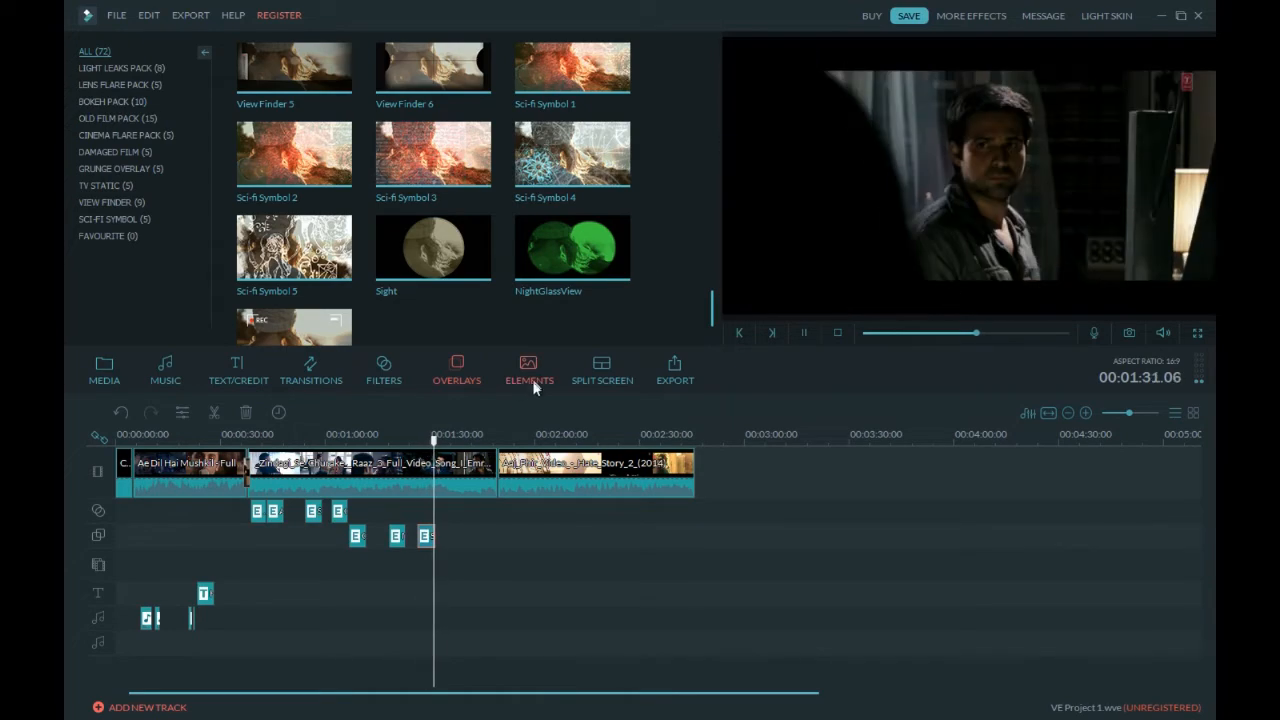
- Add the Christmas_Christ-2 element to the timeline at 00:01:53.13 and play that part of the sequence
{"action": "left_click", "coordinate": [527, 366]}
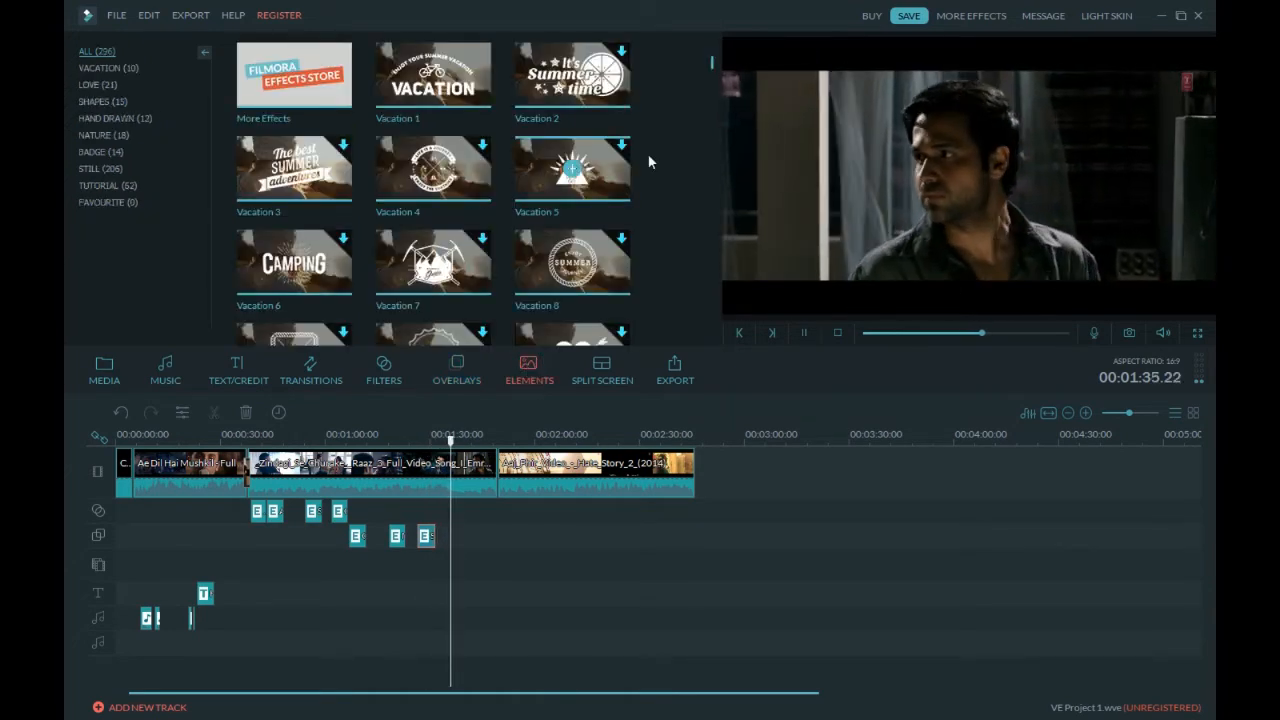
{"action": "left_click_drag", "start_coordinate": [711, 57], "coordinate": [710, 112]}
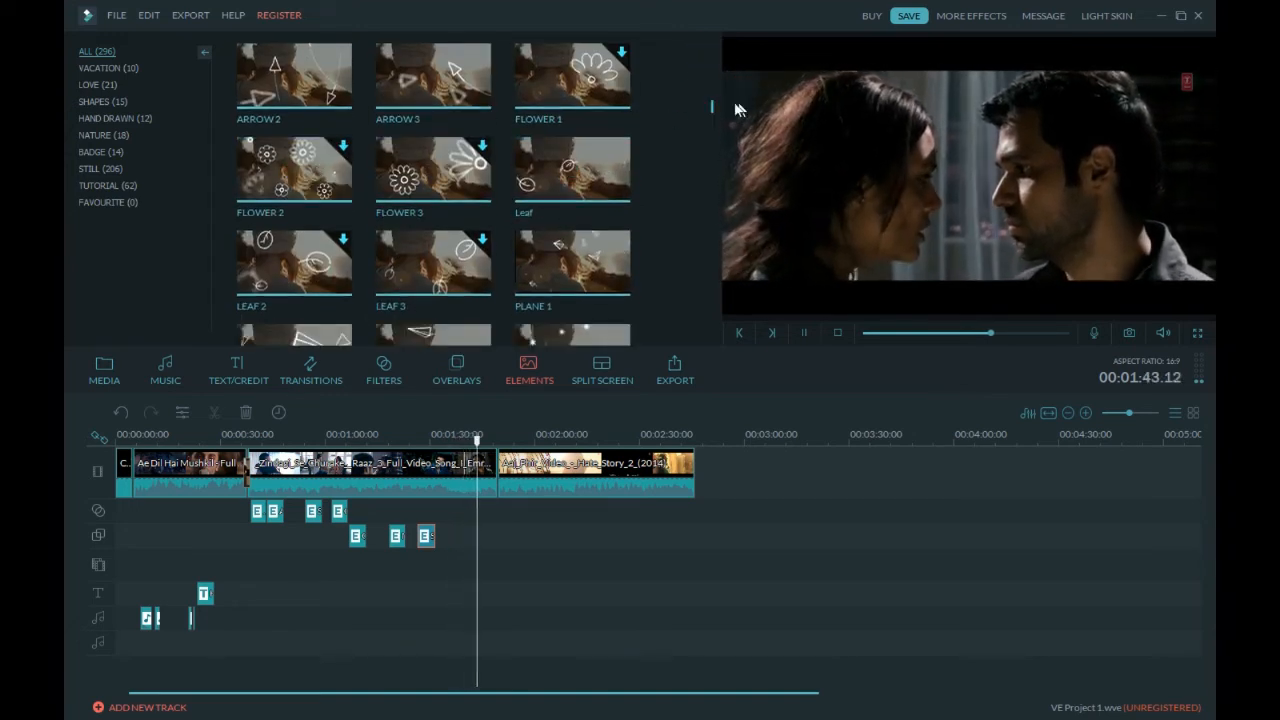
{"action": "left_click_drag", "start_coordinate": [709, 100], "coordinate": [711, 177]}
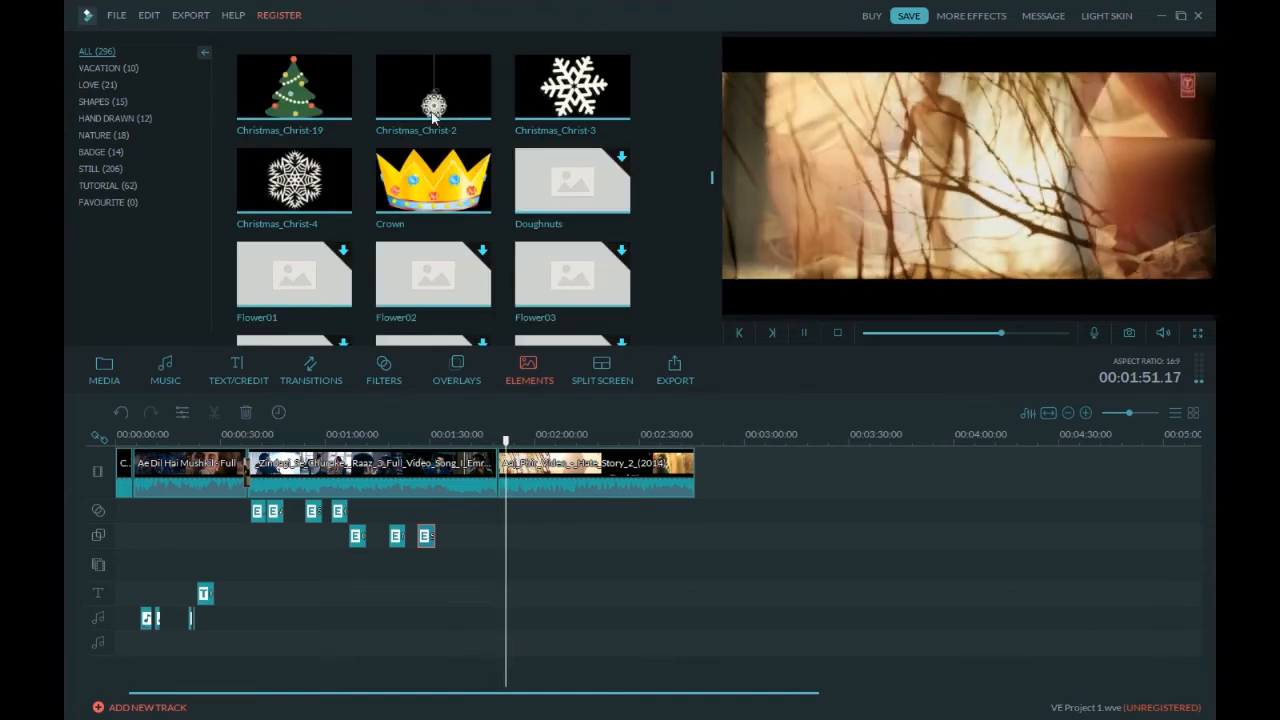
{"action": "mouse_move", "coordinate": [434, 90]}
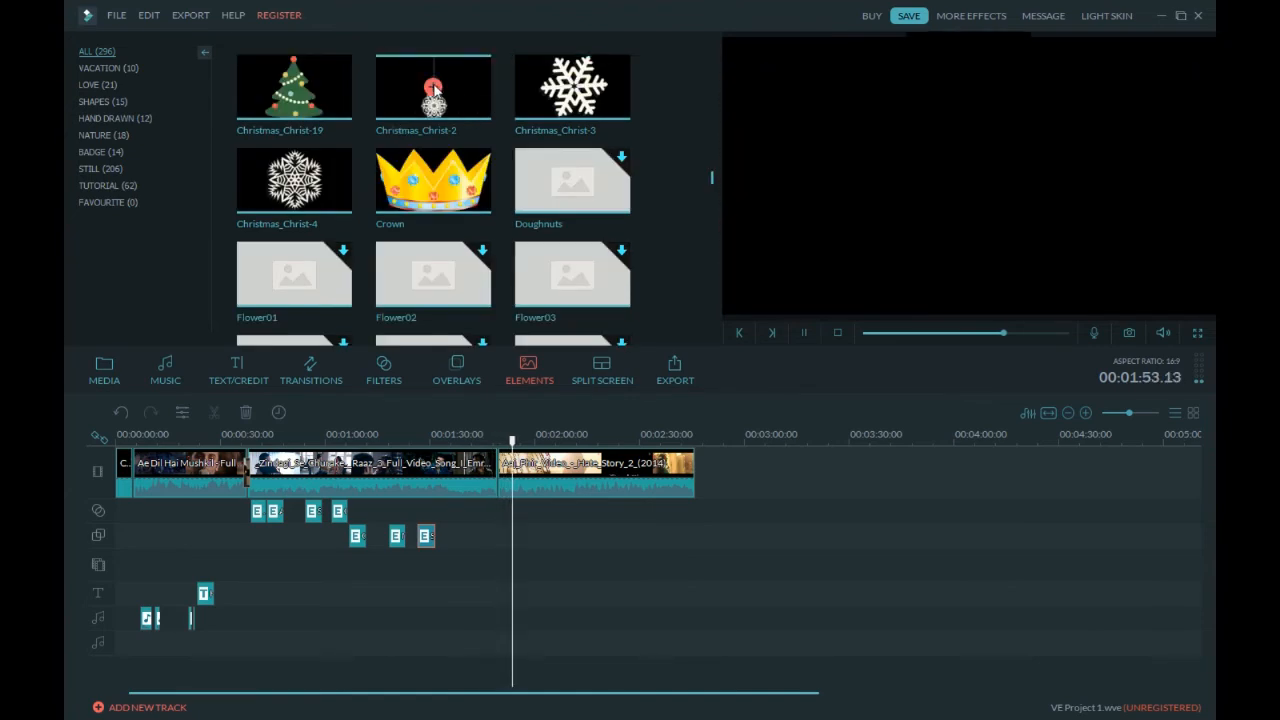
{"action": "left_click", "coordinate": [434, 90]}
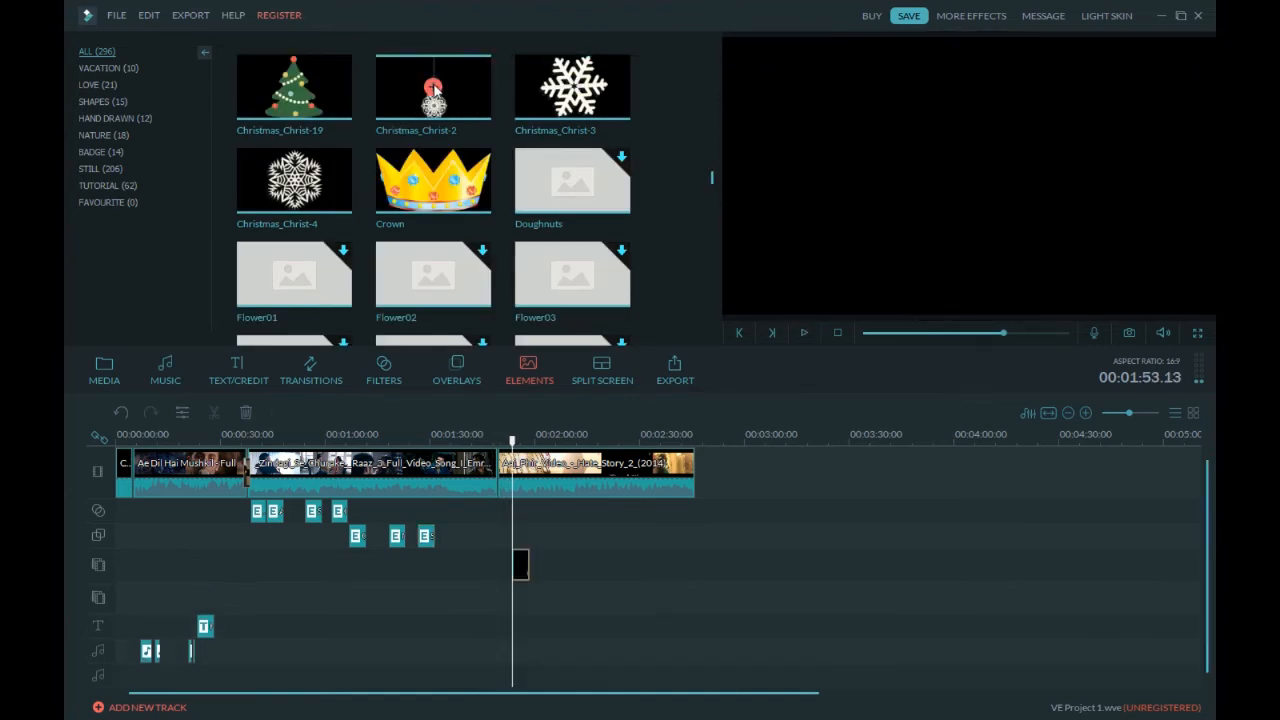
{"action": "key", "text": "space"}
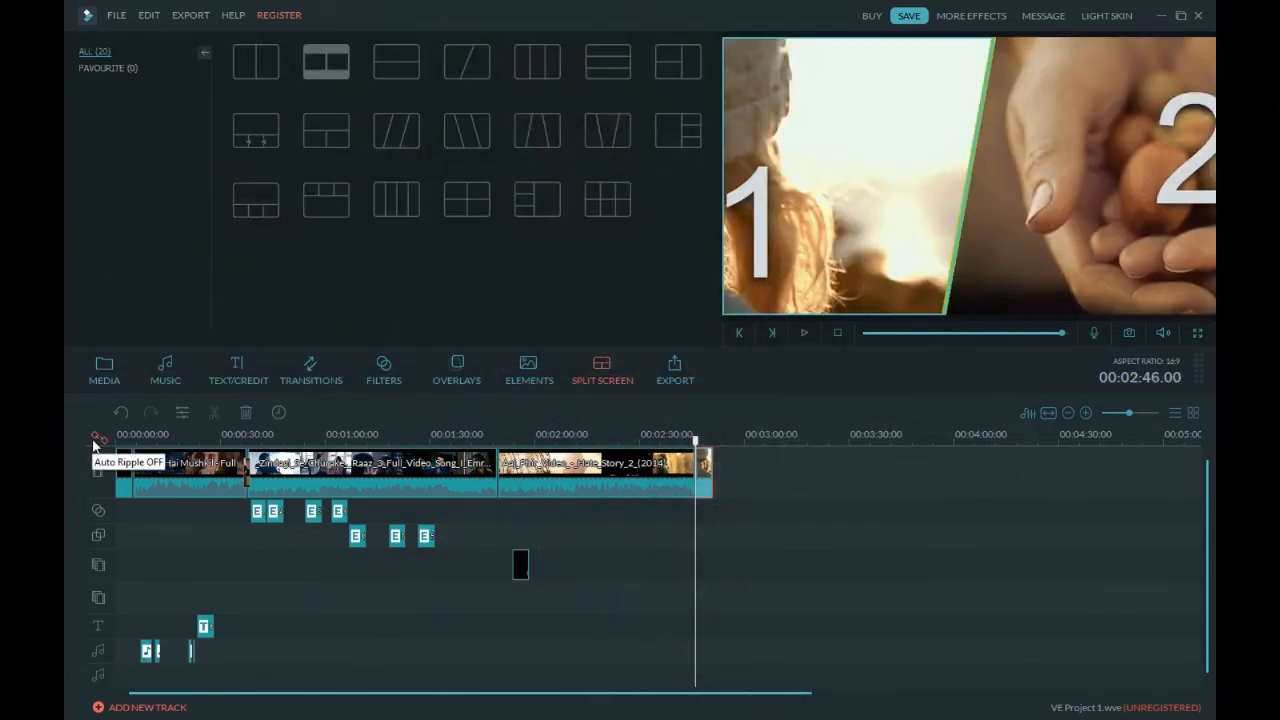
- Play the split-screen clip and record a microphone voice-over of about 5 seconds starting at 00:02:47.10
{"action": "key", "text": "space"}
{"action": "key", "text": "space"}
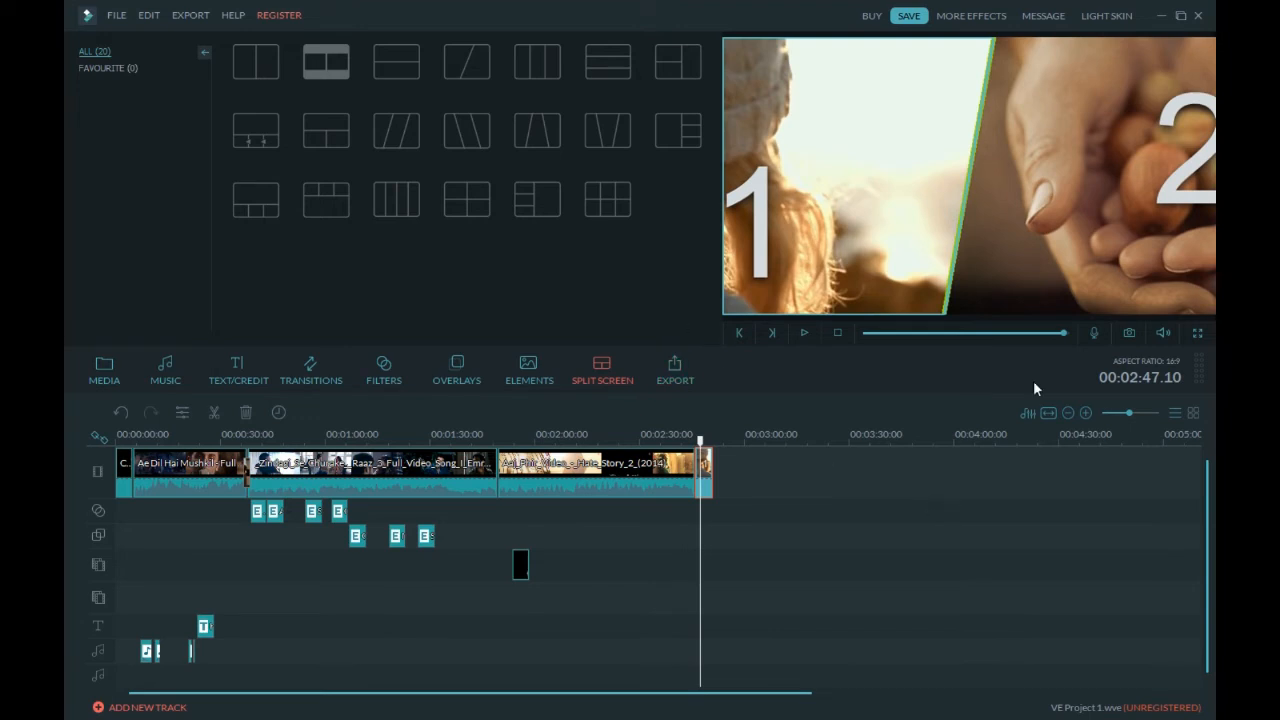
{"action": "left_click", "coordinate": [1094, 333]}
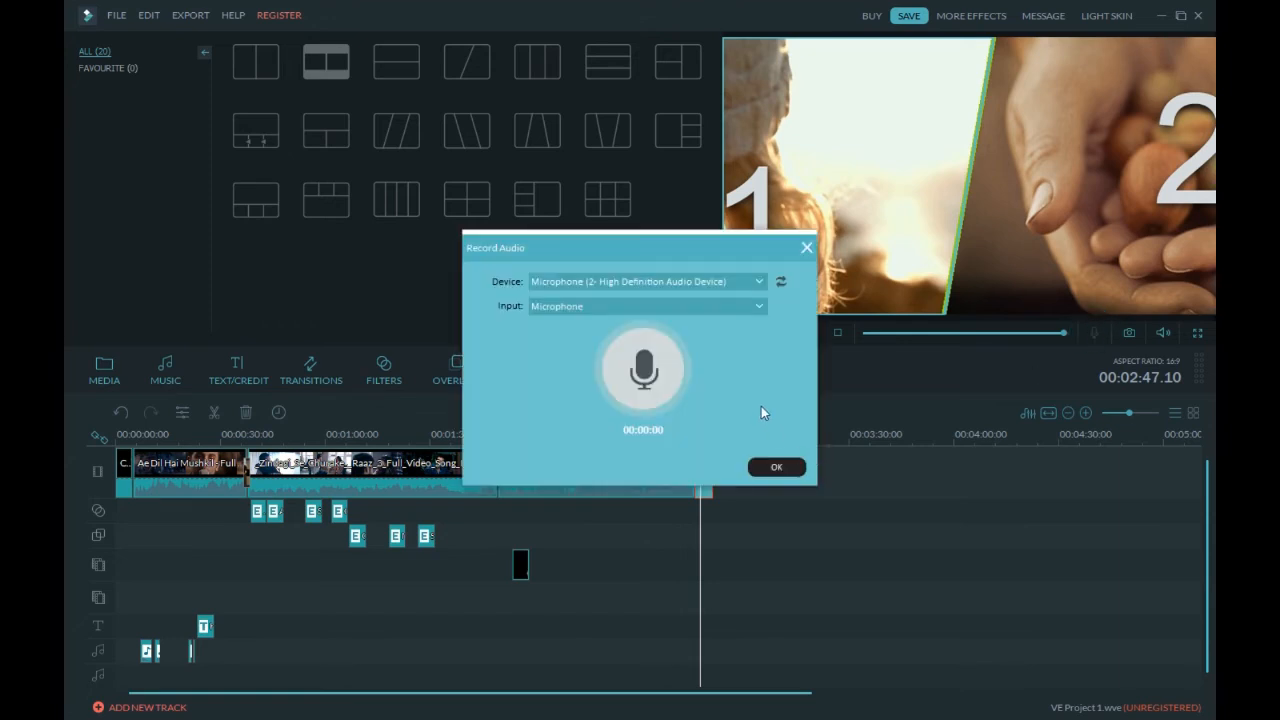
{"action": "left_click", "coordinate": [630, 356]}
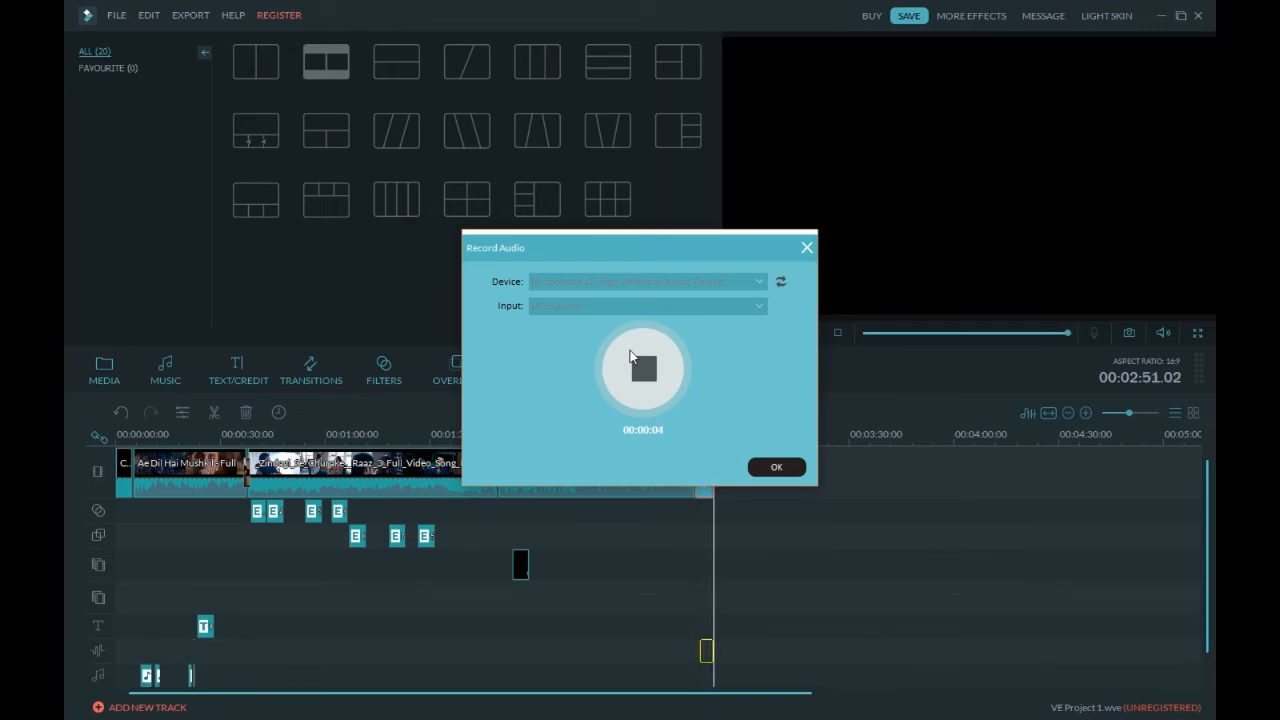
{"action": "left_click", "coordinate": [775, 467]}
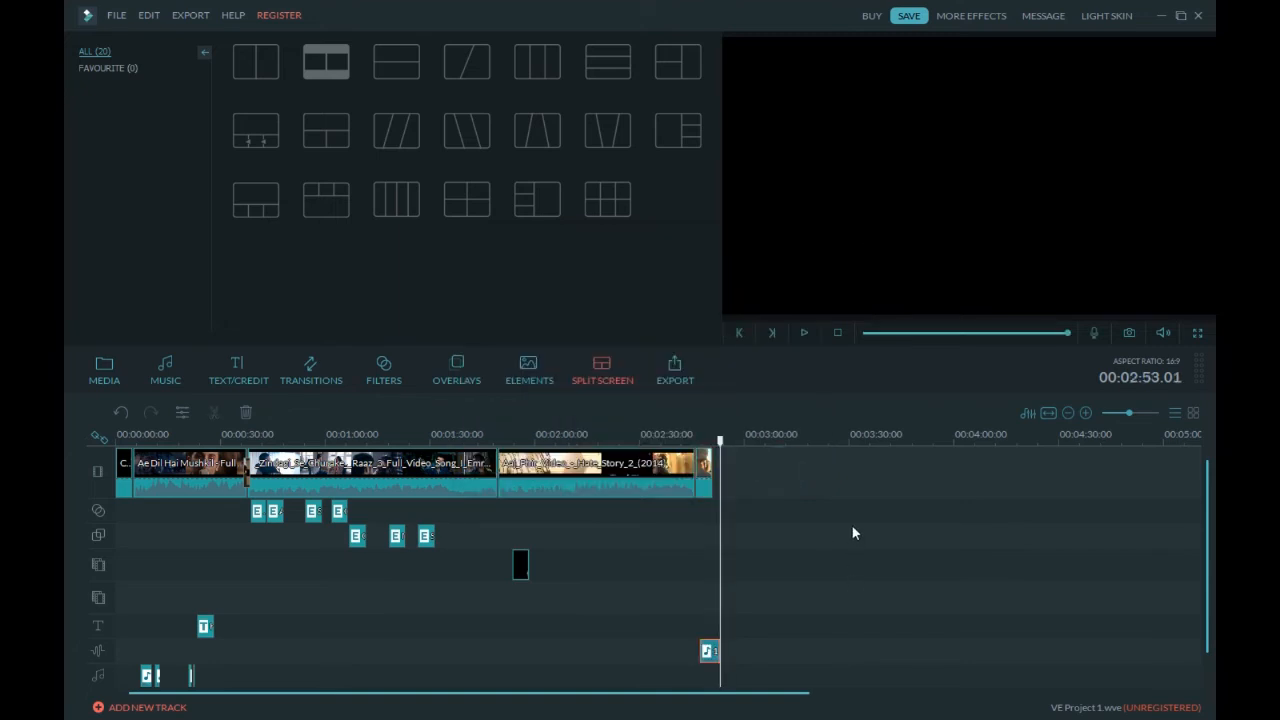
- Open the export settings and review the device and YouTube output options, ending on the local file formats
{"action": "left_click", "coordinate": [672, 372]}
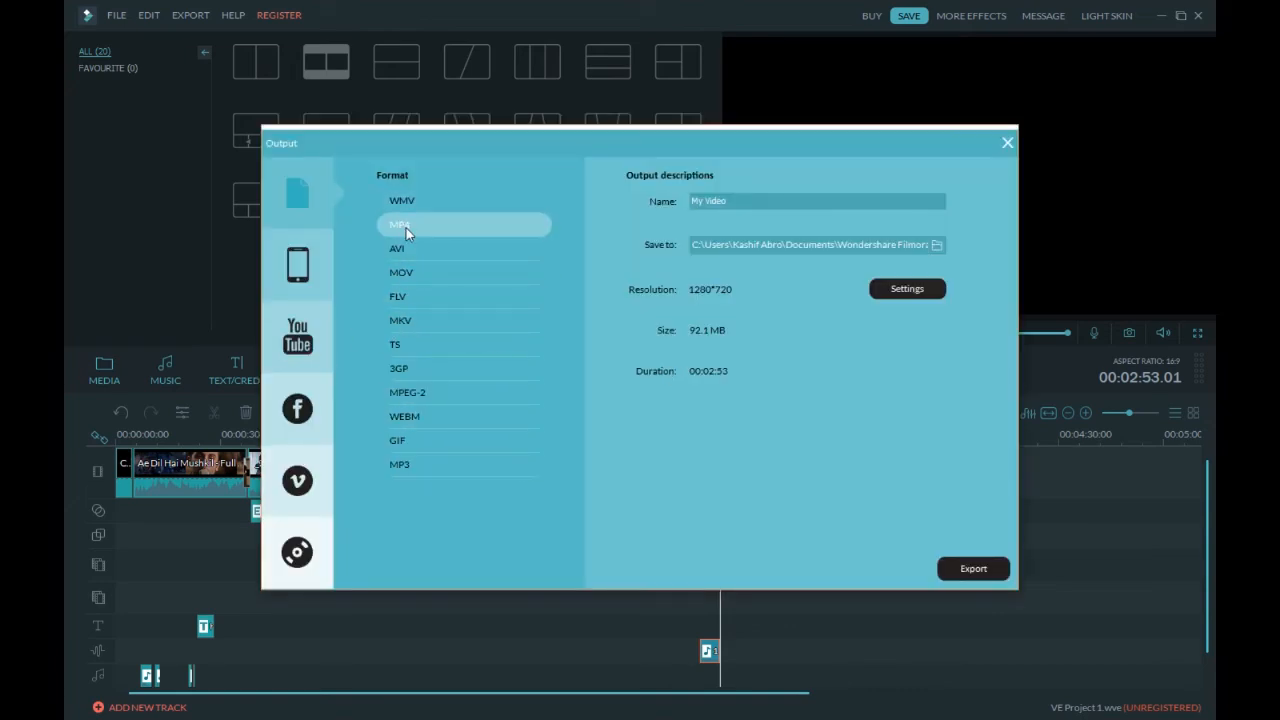
{"action": "left_click", "coordinate": [296, 273]}
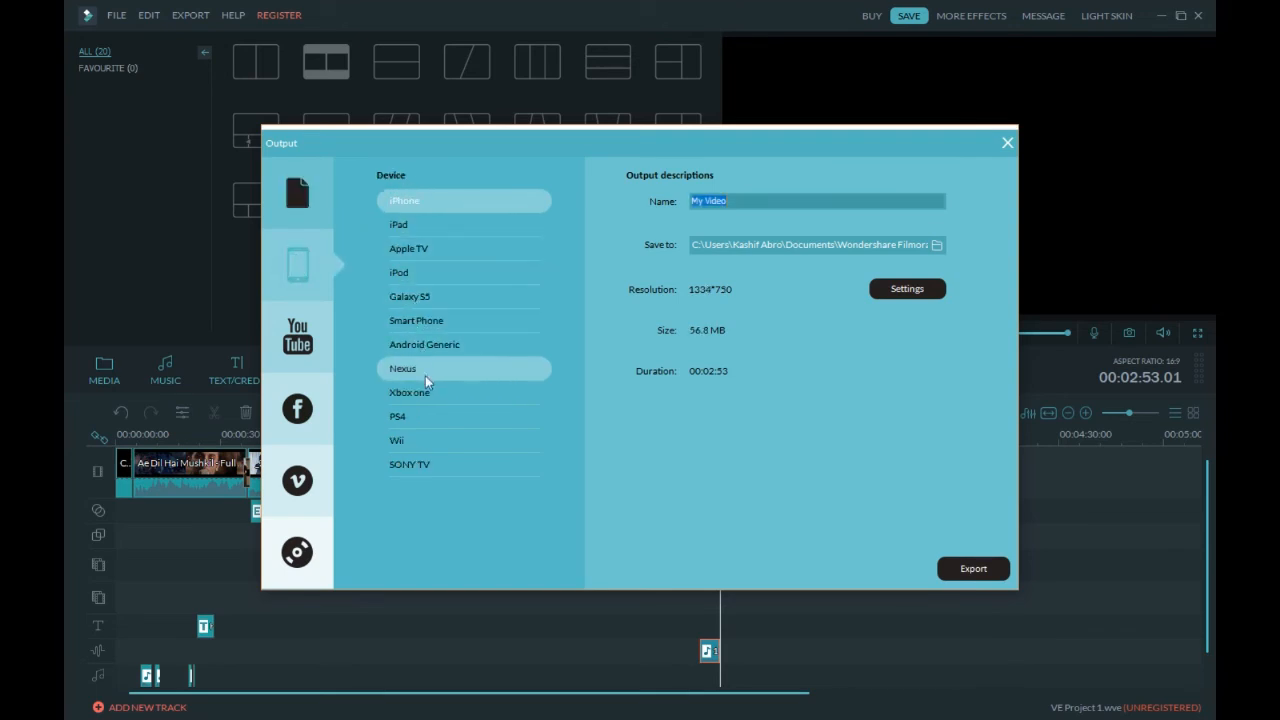
{"action": "left_click", "coordinate": [290, 336]}
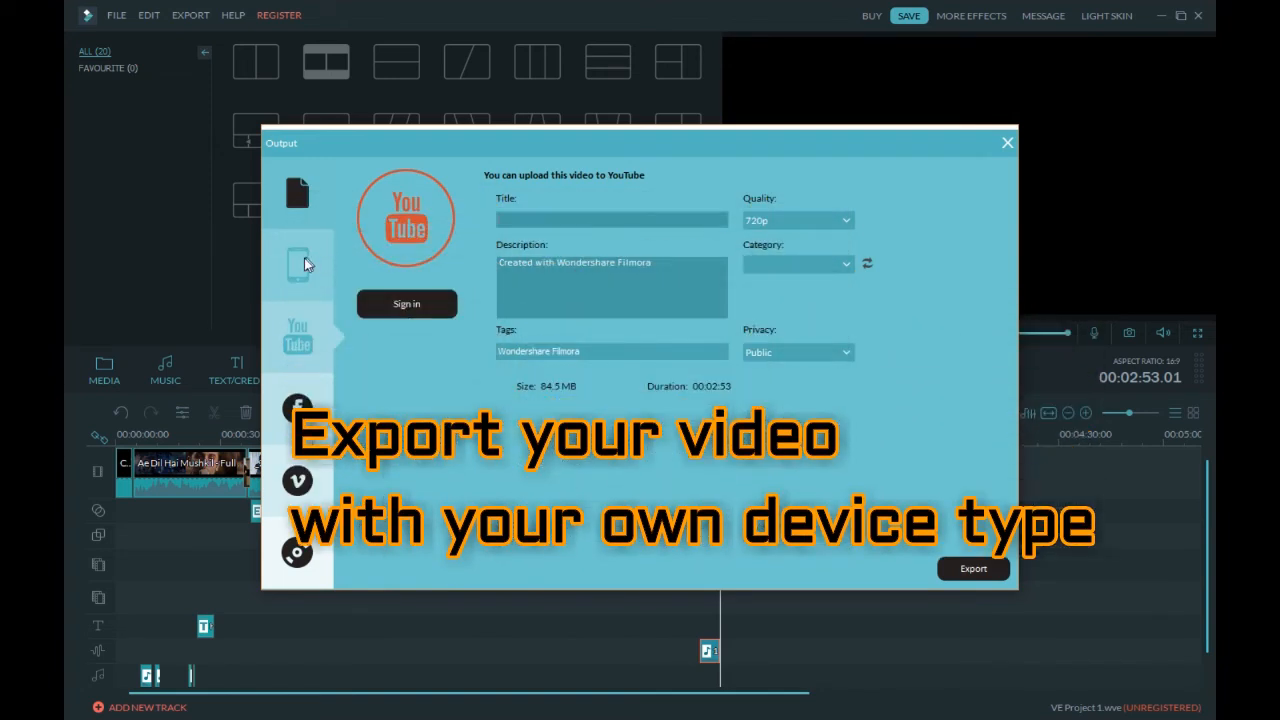
{"action": "left_click", "coordinate": [302, 260]}
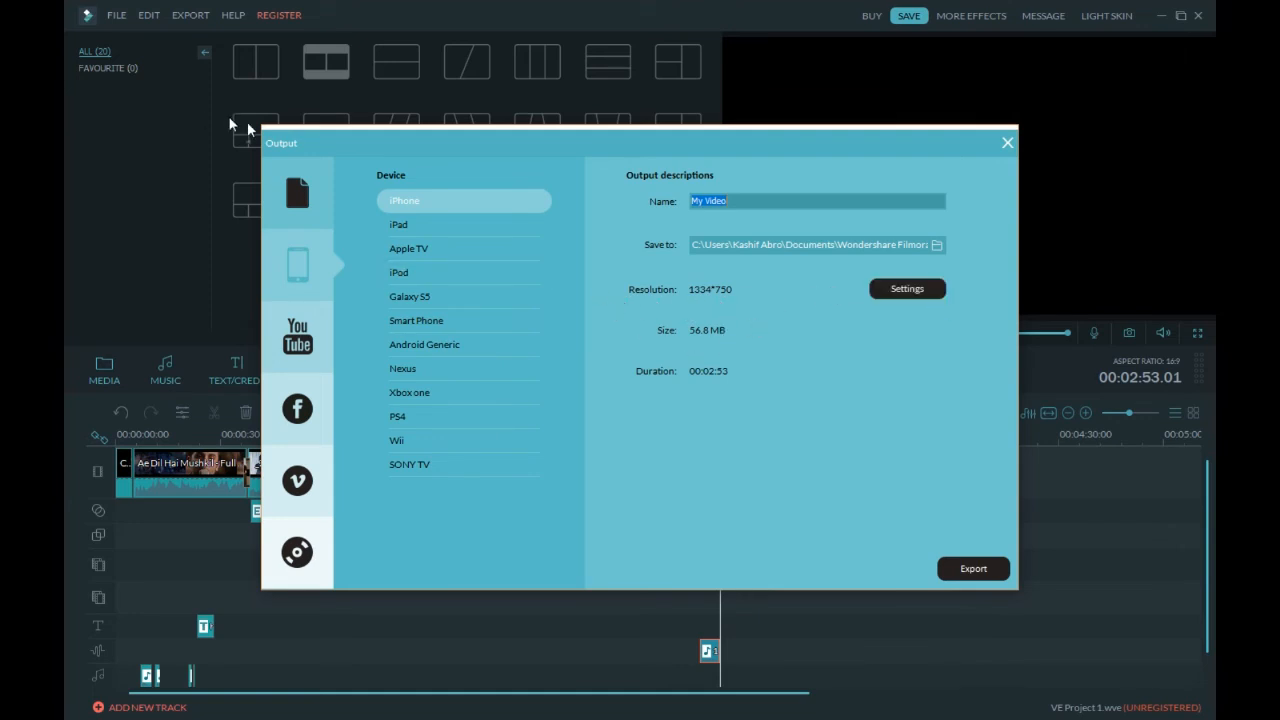
{"action": "left_click", "coordinate": [294, 176]}
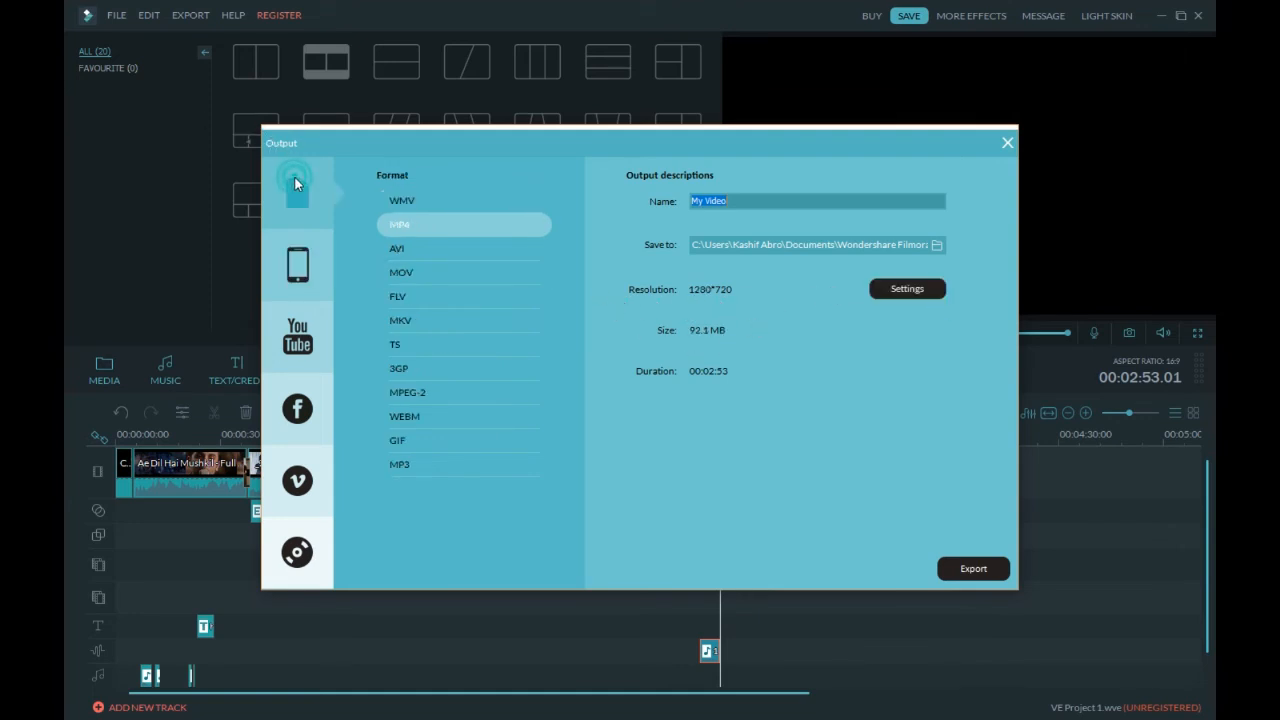
- Compare the WMV and MP4 formats, export the movie as MP4 using the trial version, and minimise the conversion window
{"action": "left_click", "coordinate": [401, 201]}
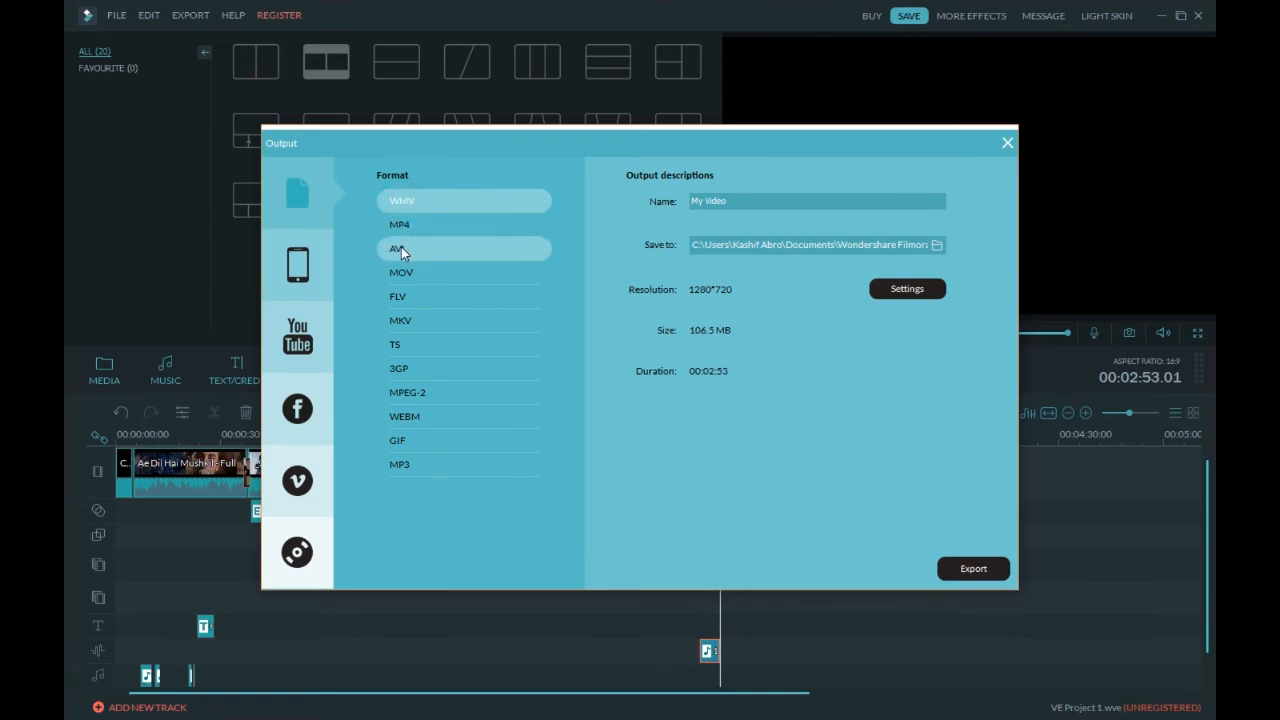
{"action": "left_click", "coordinate": [403, 224]}
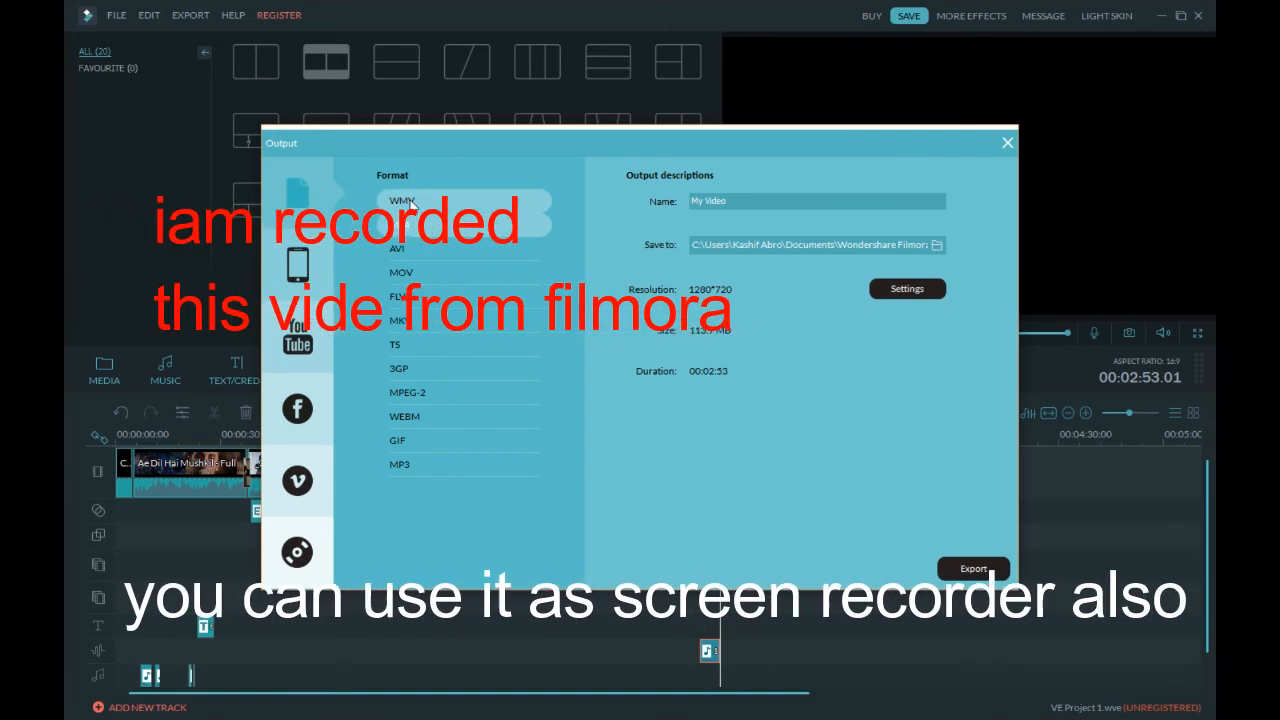
{"action": "left_click", "coordinate": [410, 203]}
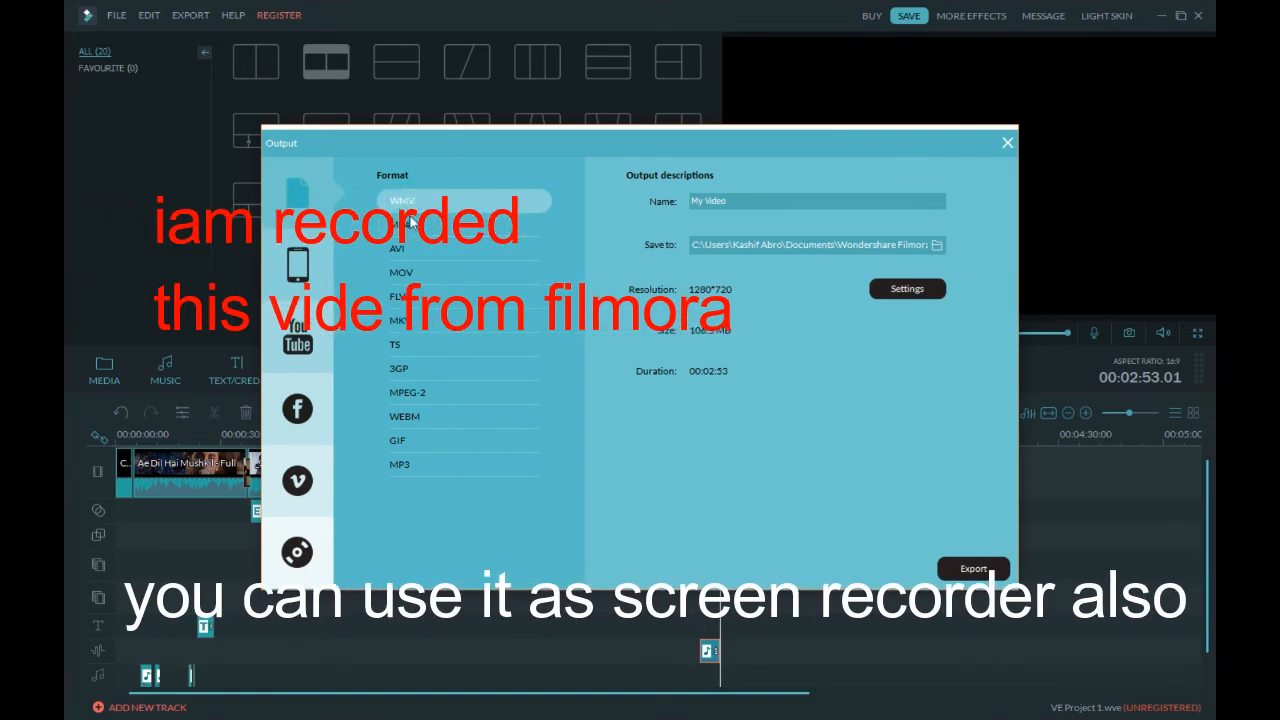
{"action": "left_click", "coordinate": [410, 224]}
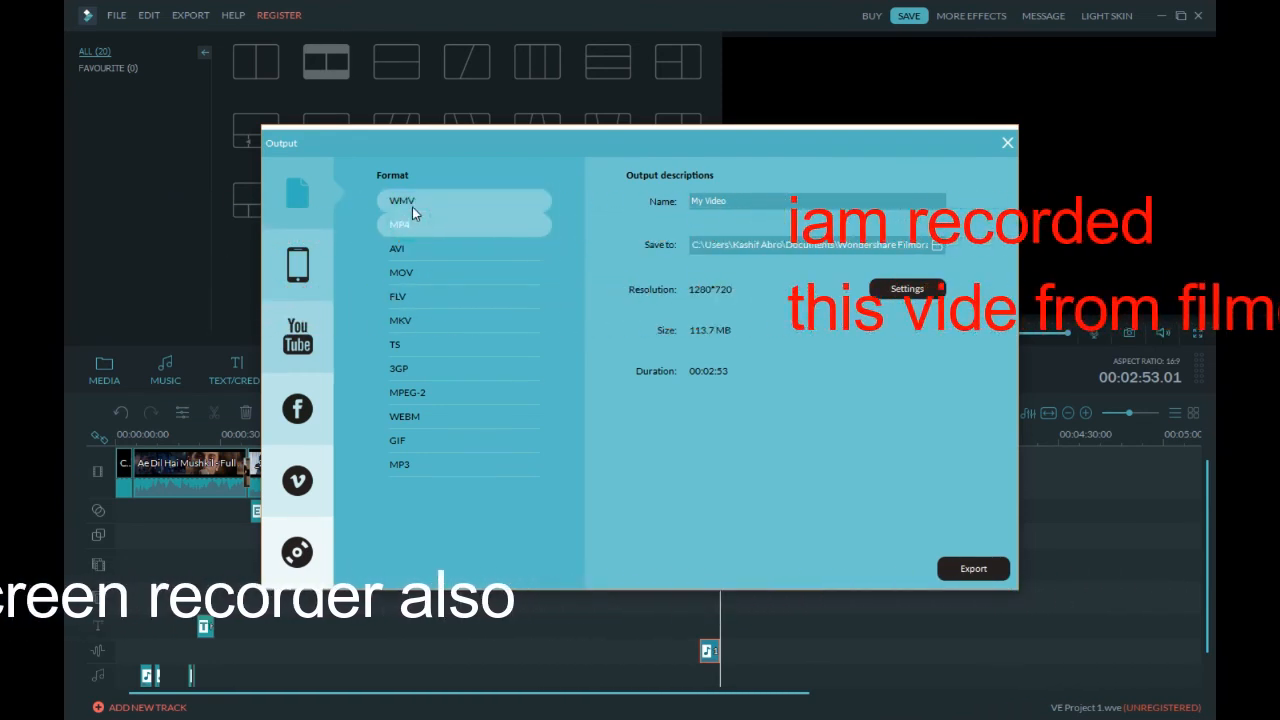
{"action": "left_click", "coordinate": [411, 205]}
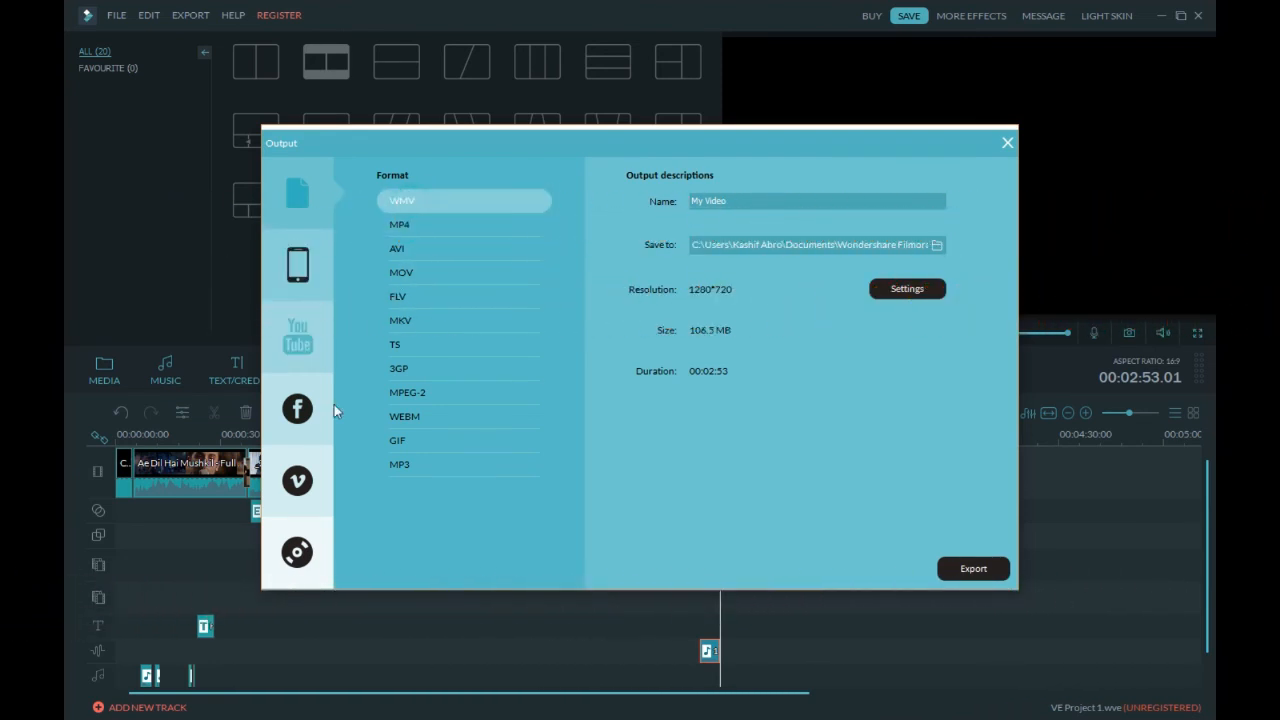
{"action": "left_click", "coordinate": [420, 226]}
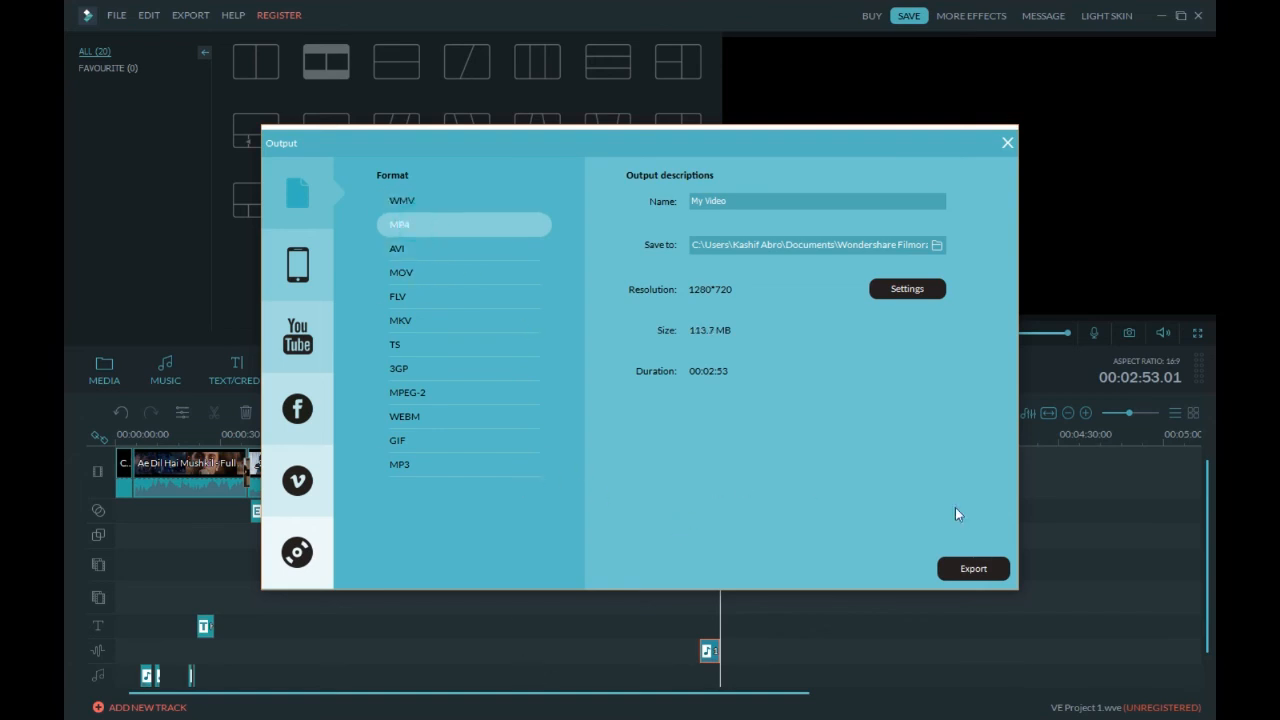
{"action": "left_click", "coordinate": [993, 564]}
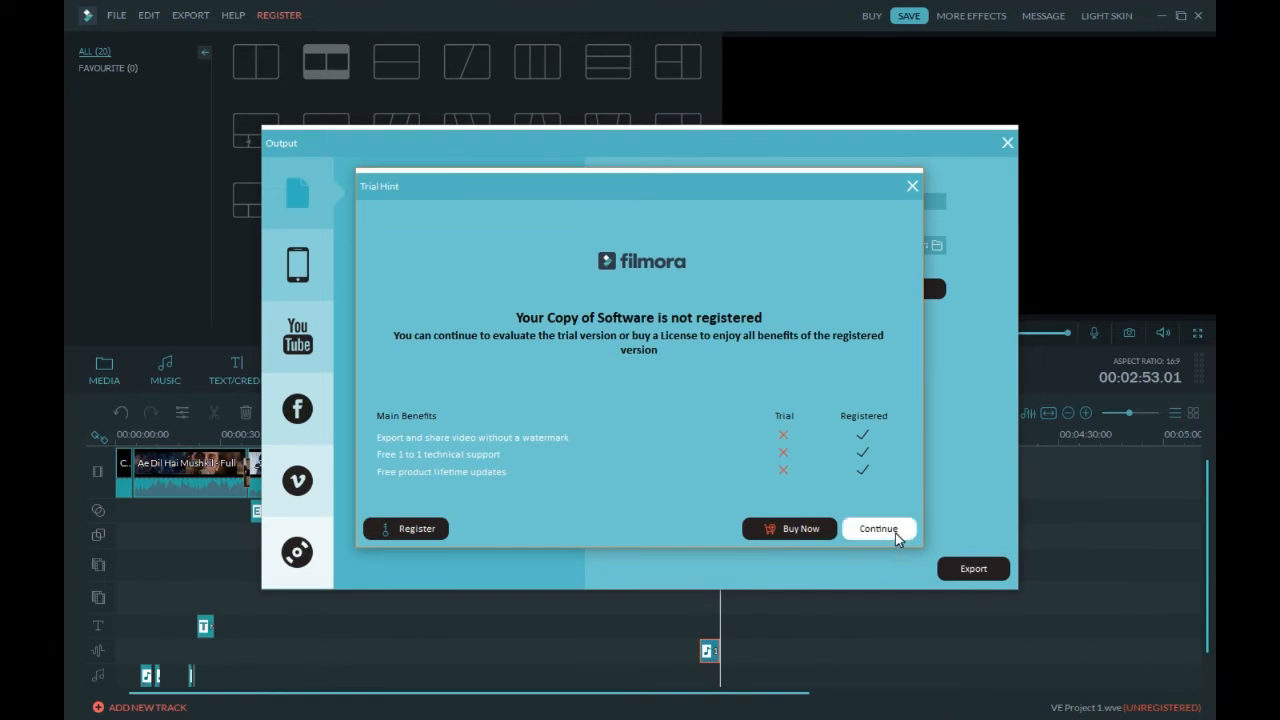
{"action": "left_click", "coordinate": [895, 533]}
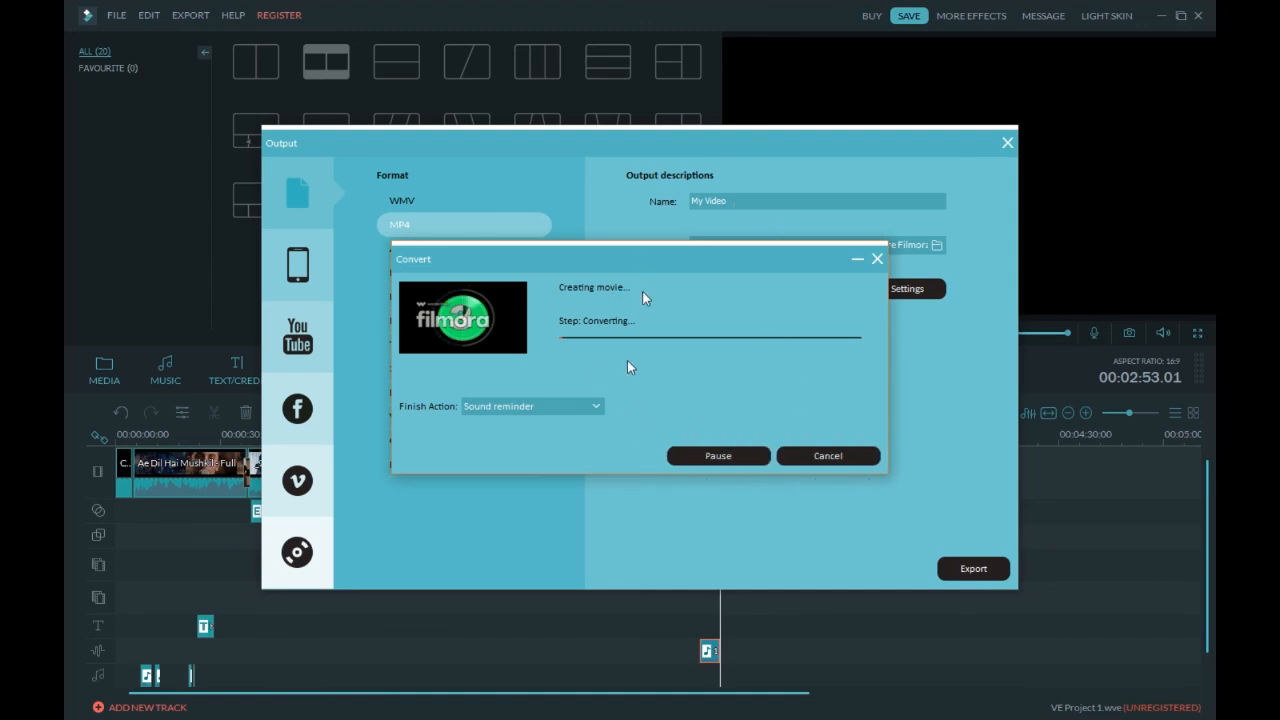
{"action": "left_click", "coordinate": [855, 258]}
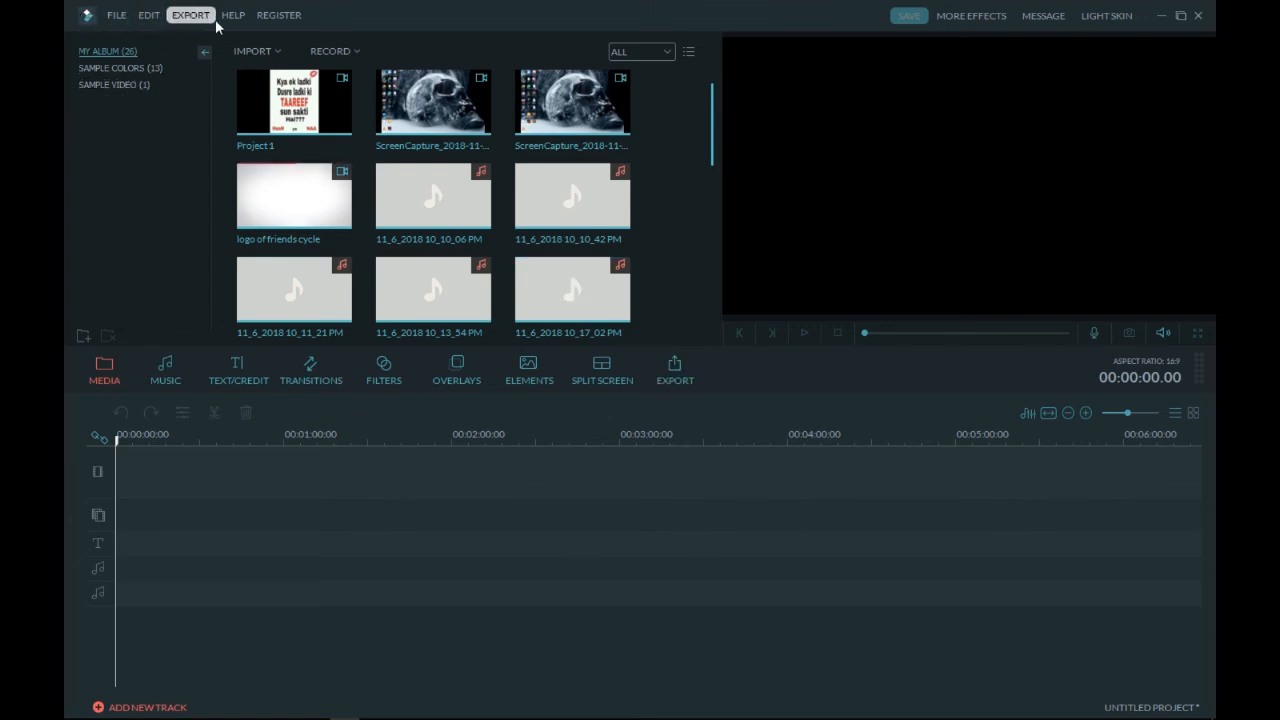
- View the software's registration details and close them
{"action": "left_click", "coordinate": [276, 15]}
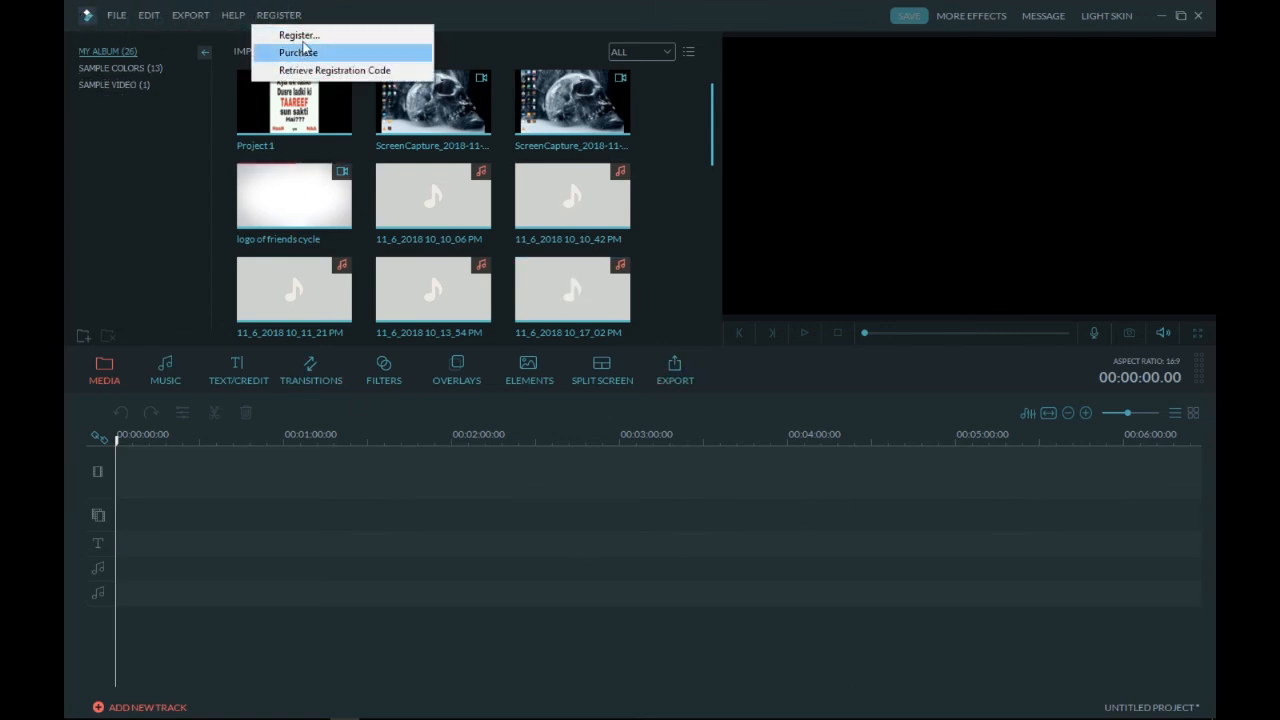
{"action": "left_click", "coordinate": [298, 35]}
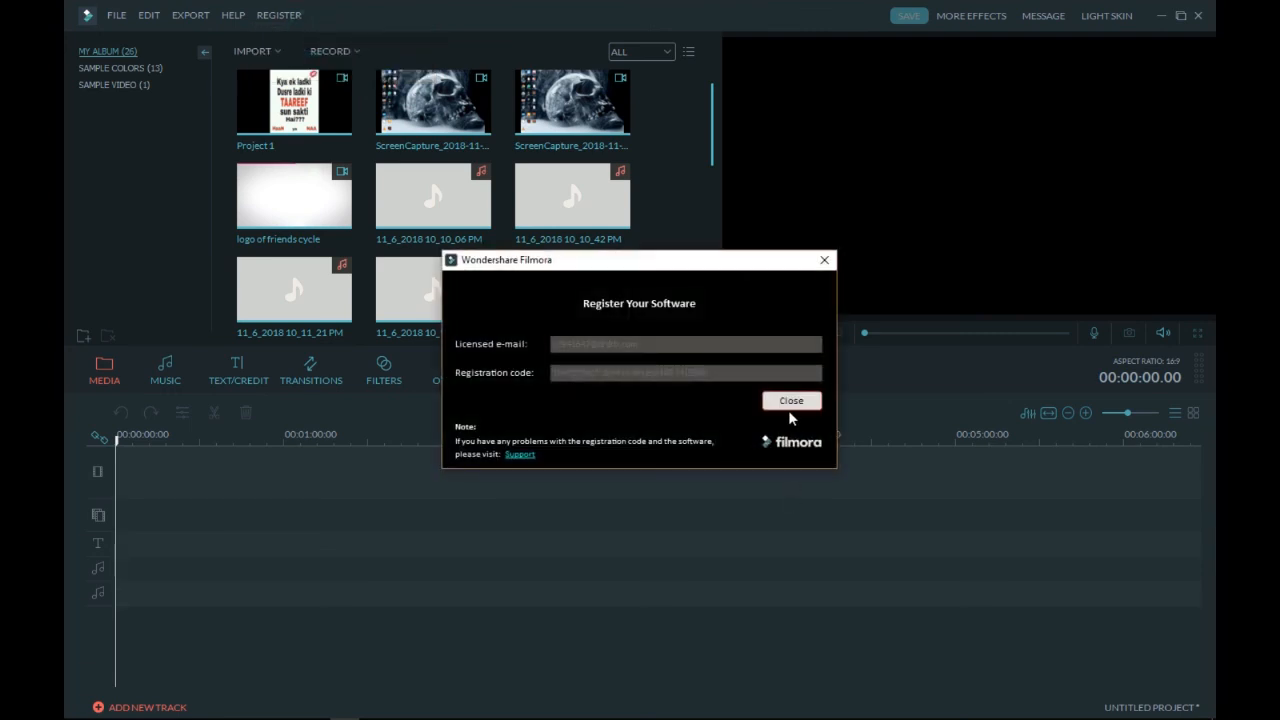
{"action": "left_click", "coordinate": [805, 404]}
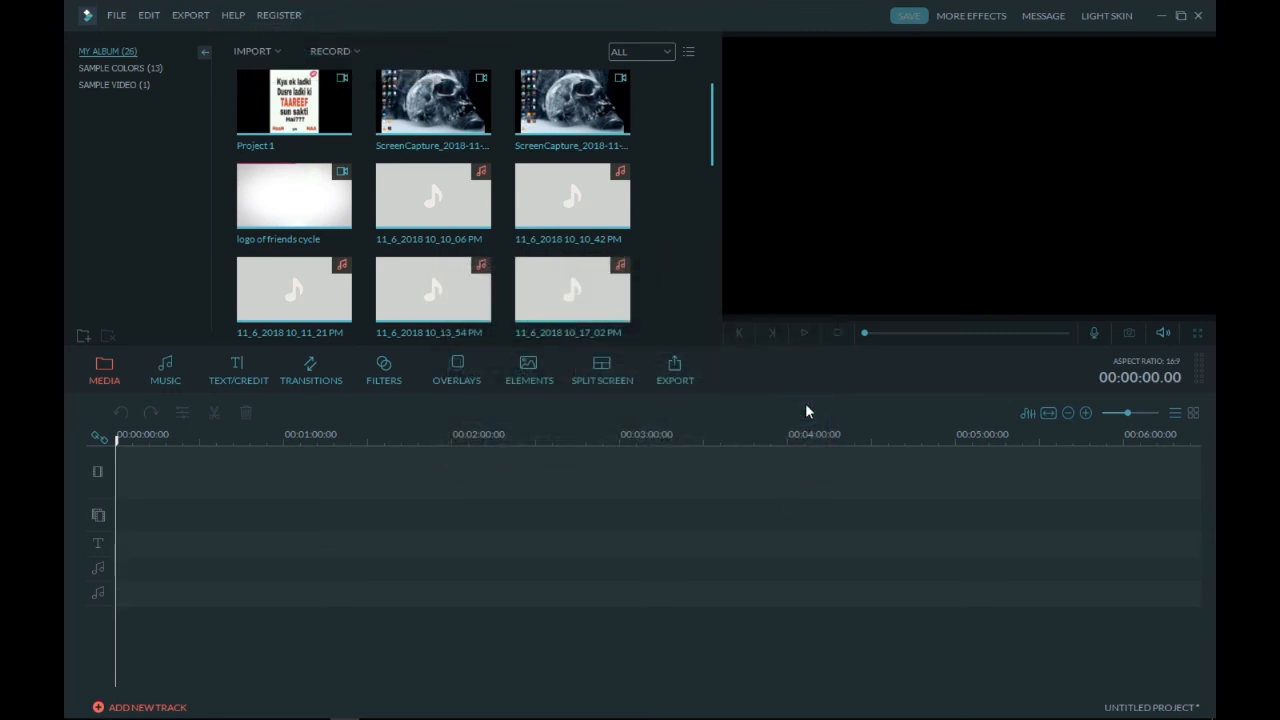